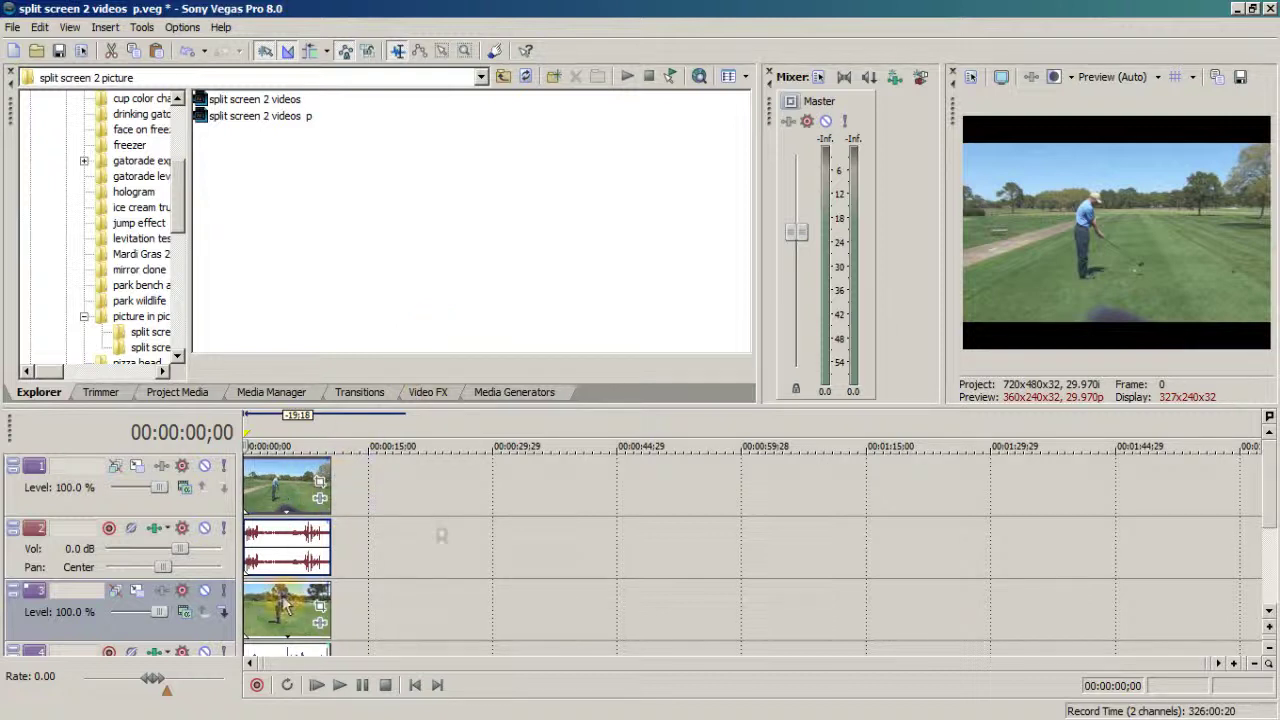
Select the golf clip on the top video track.
{"action": "left_click", "coordinate": [1030, 248]}
{"action": "left_click", "coordinate": [1008, 147]}
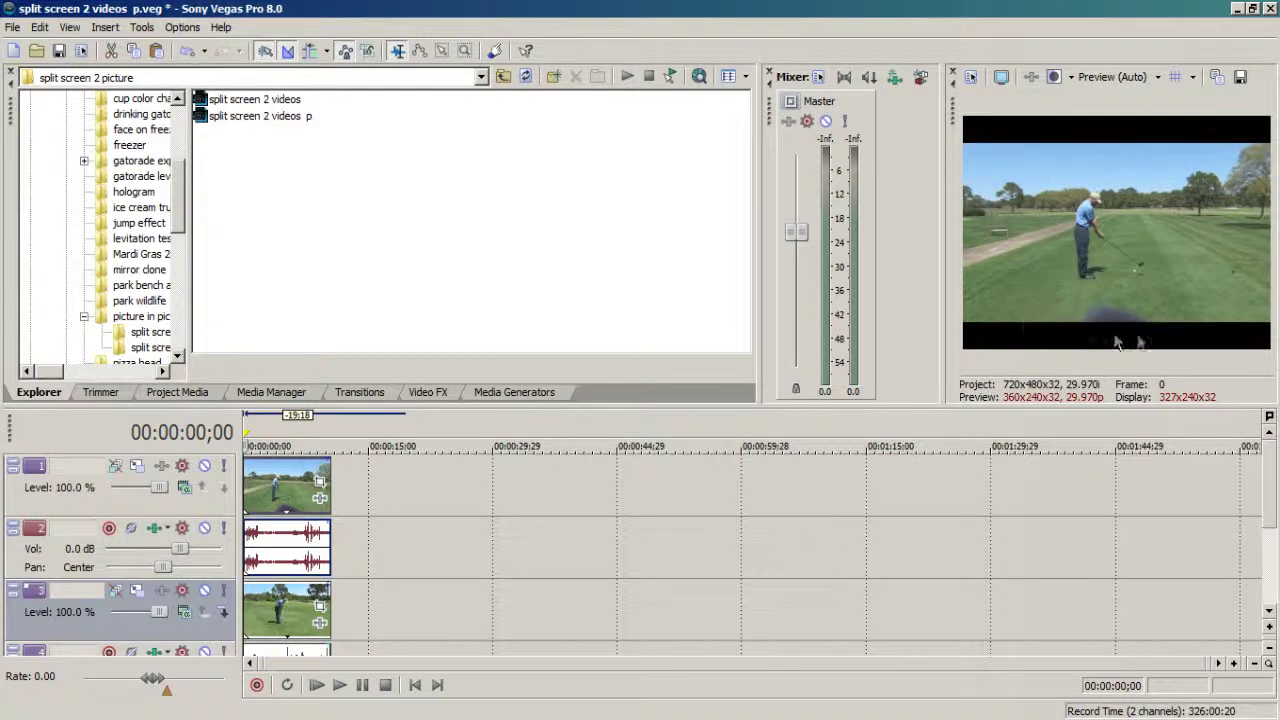
{"action": "left_click", "coordinate": [1154, 334]}
{"action": "left_click", "coordinate": [1156, 136]}
{"action": "left_click", "coordinate": [300, 555]}
{"action": "left_click", "coordinate": [1122, 290]}
{"action": "left_click", "coordinate": [273, 492]}
Turn off Maintain aspect ratio in the top golf clip's properties.
{"action": "right_click", "coordinate": [275, 490]}
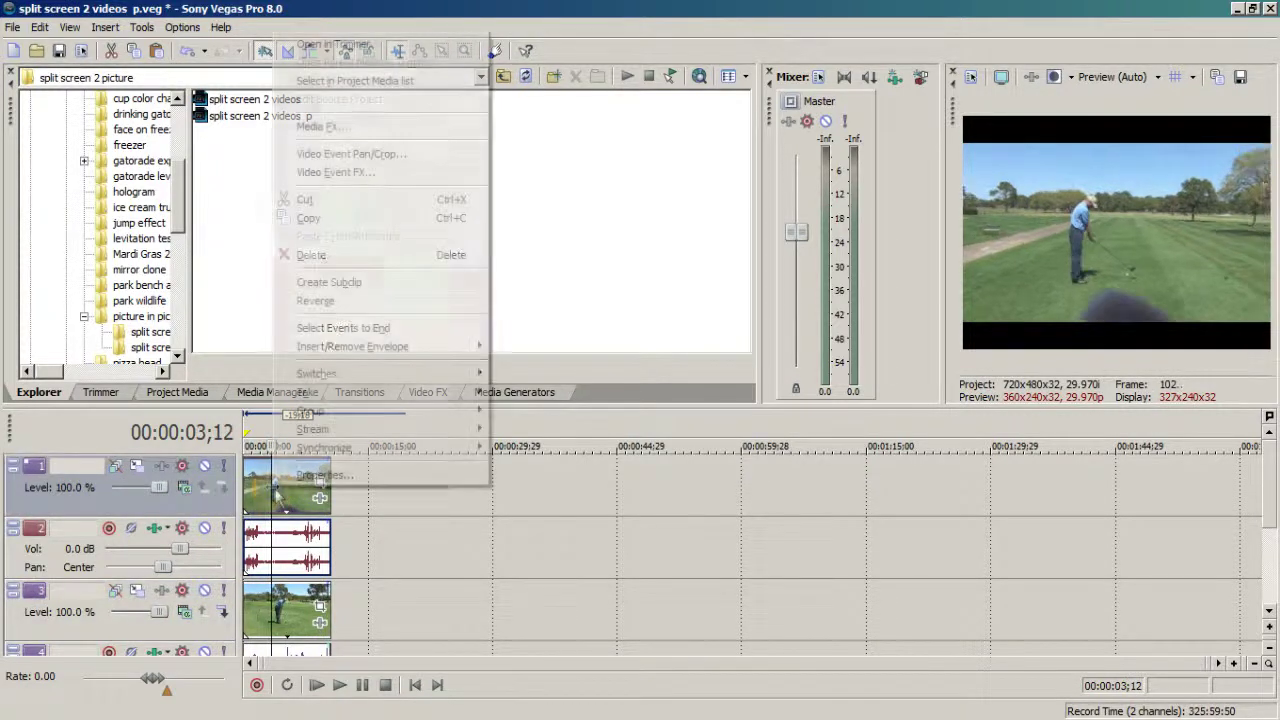
{"action": "left_click", "coordinate": [315, 475]}
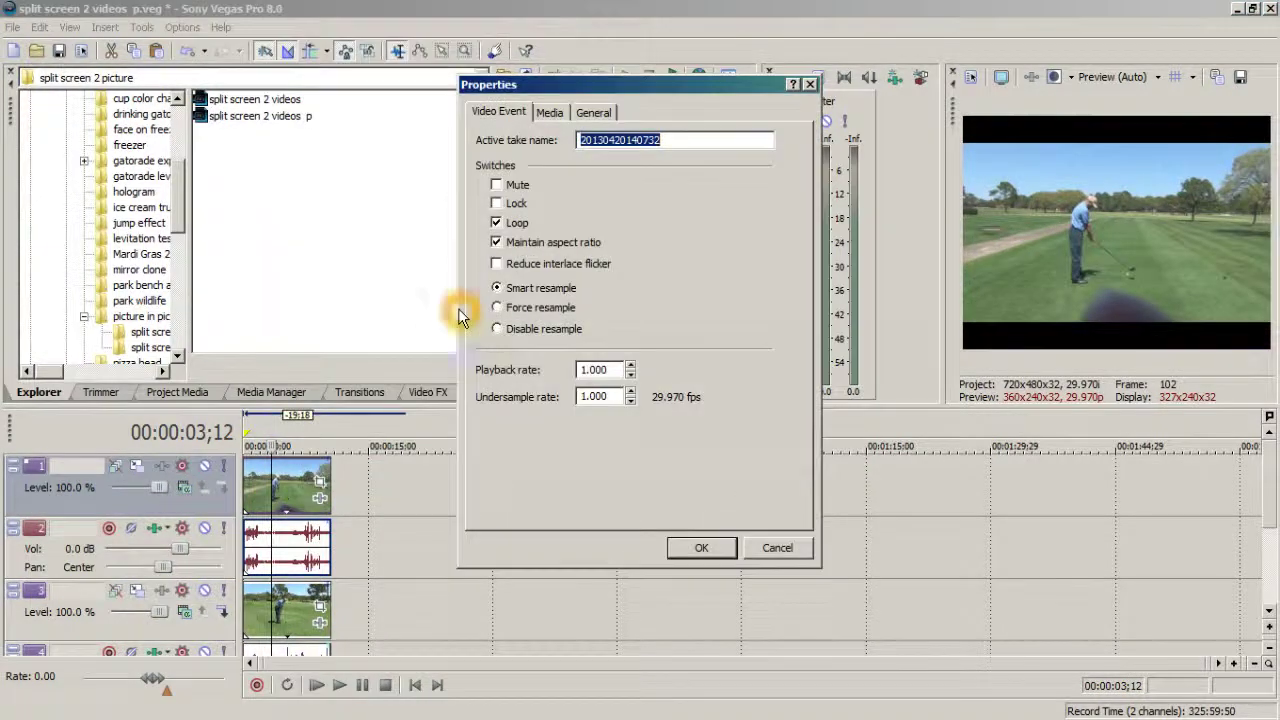
{"action": "left_click", "coordinate": [545, 247]}
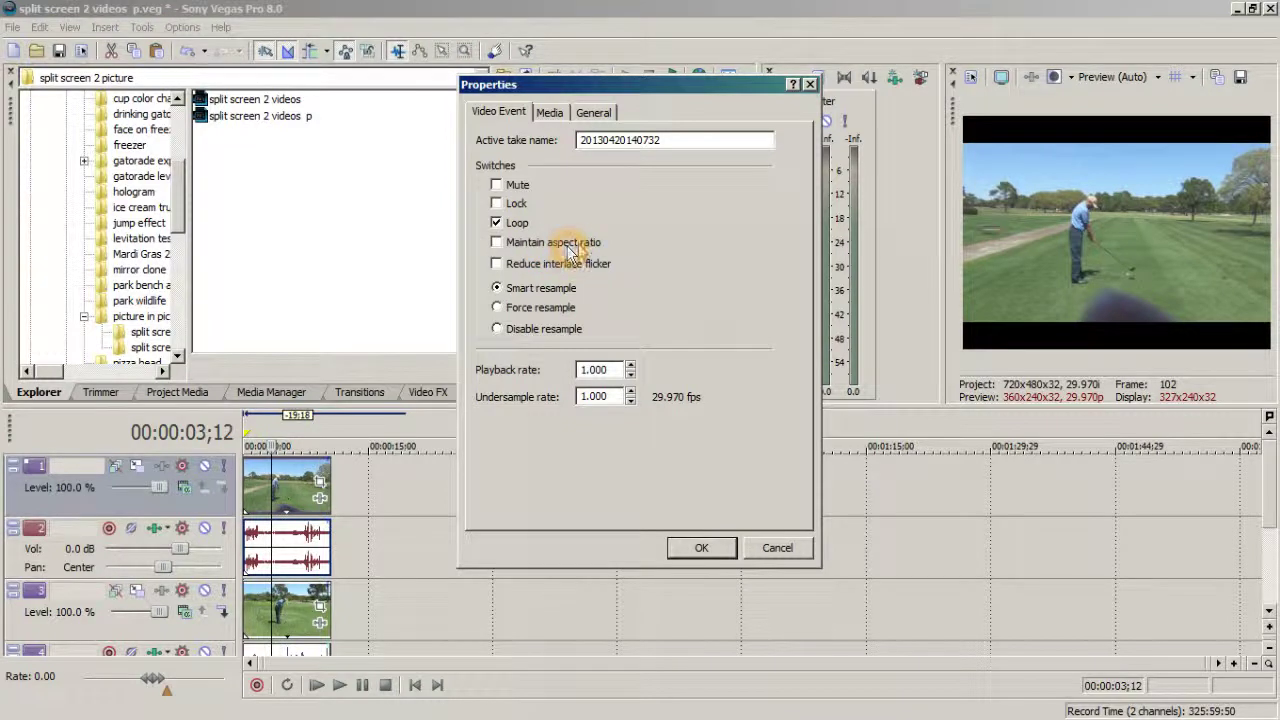
{"action": "left_click", "coordinate": [712, 549]}
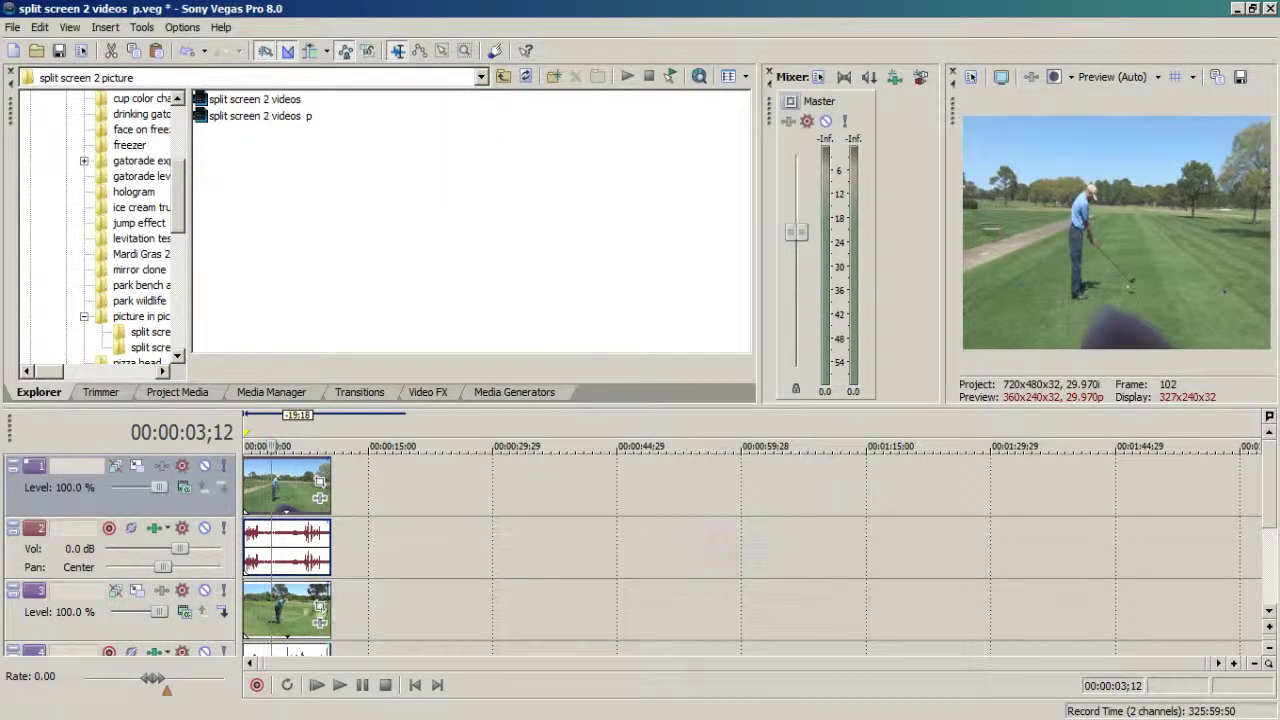
Turn off Maintain aspect ratio for the track 3 golf clip as well.
{"action": "left_click", "coordinate": [285, 608]}
{"action": "right_click", "coordinate": [285, 608]}
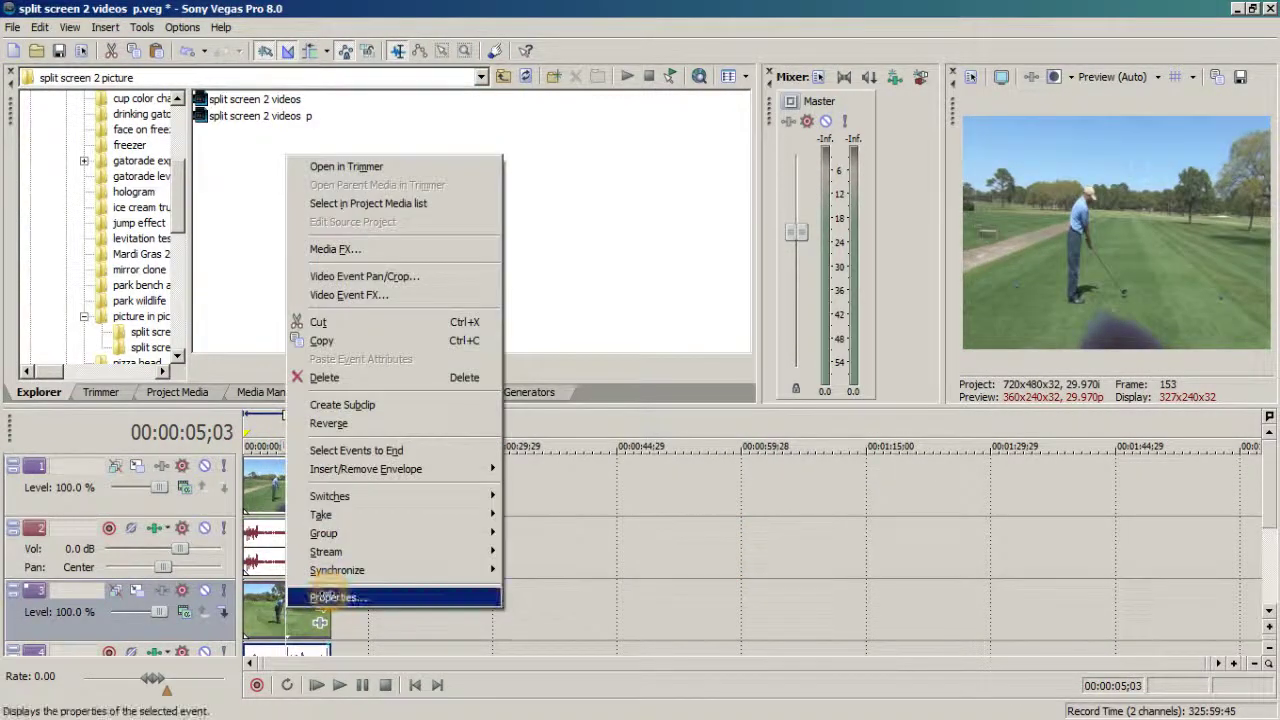
{"action": "left_click", "coordinate": [318, 598]}
{"action": "left_click", "coordinate": [538, 245]}
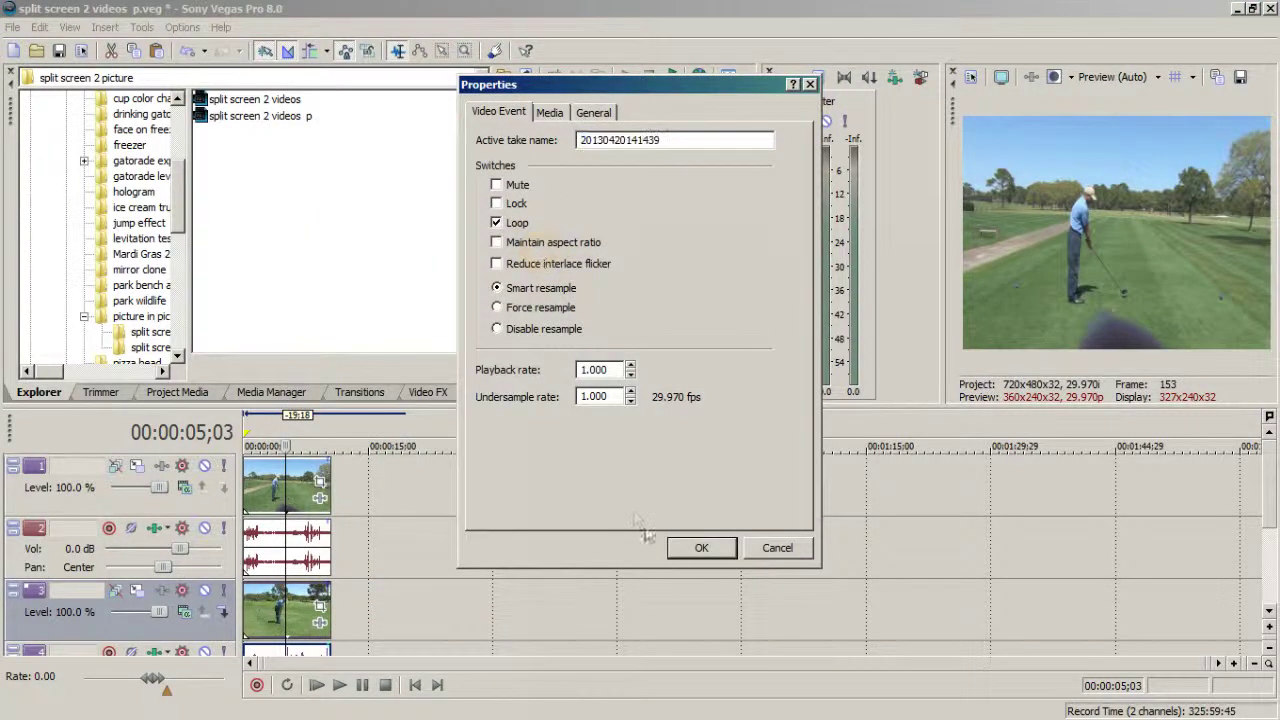
{"action": "left_click", "coordinate": [690, 547]}
Move the playhead to the golfer at 00:00:05;06 and show the Safe Areas overlay.
{"action": "left_click", "coordinate": [385, 498]}
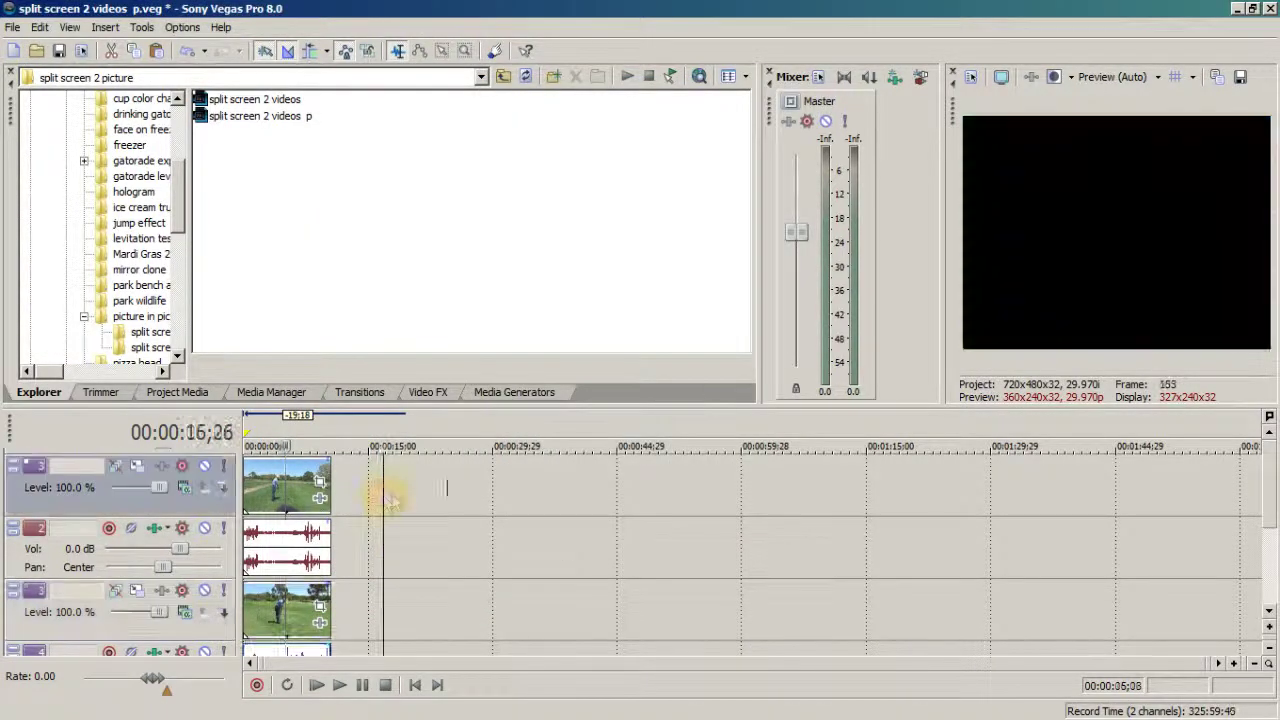
{"action": "left_click_drag", "start_coordinate": [337, 422], "coordinate": [288, 422]}
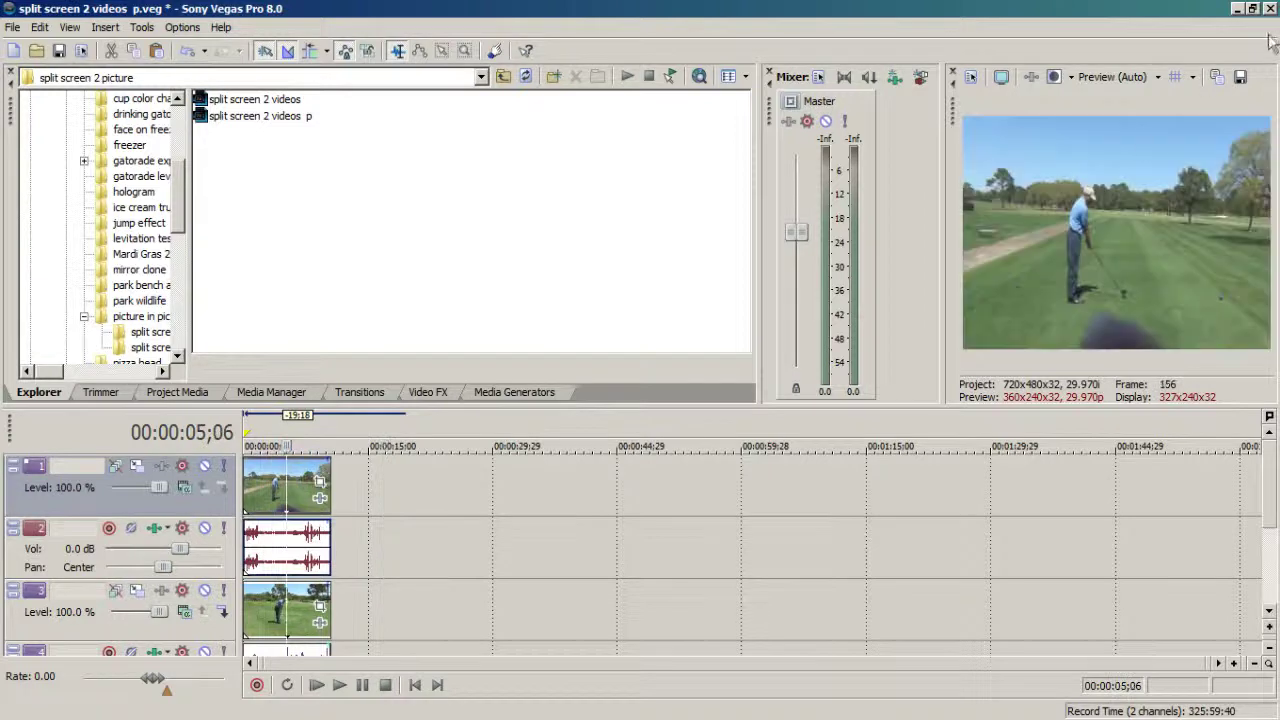
{"action": "left_click", "coordinate": [1178, 79]}
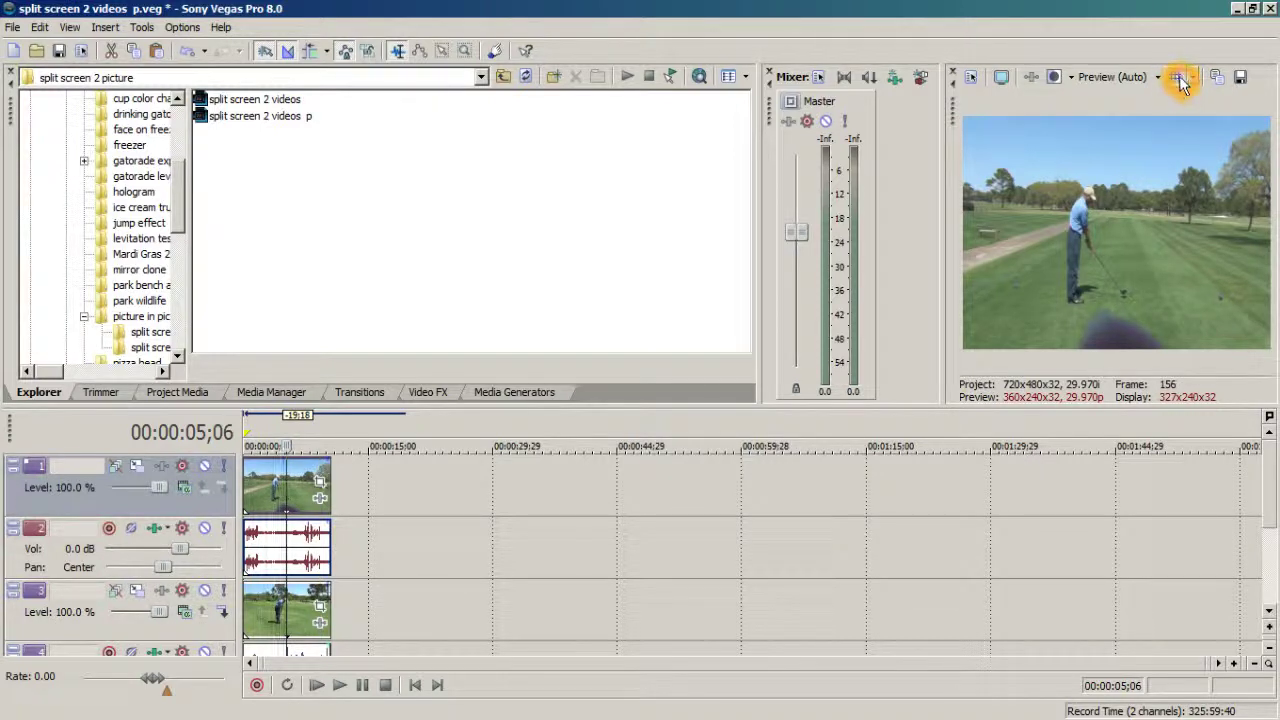
{"action": "left_click", "coordinate": [1190, 80]}
{"action": "left_click", "coordinate": [1190, 78]}
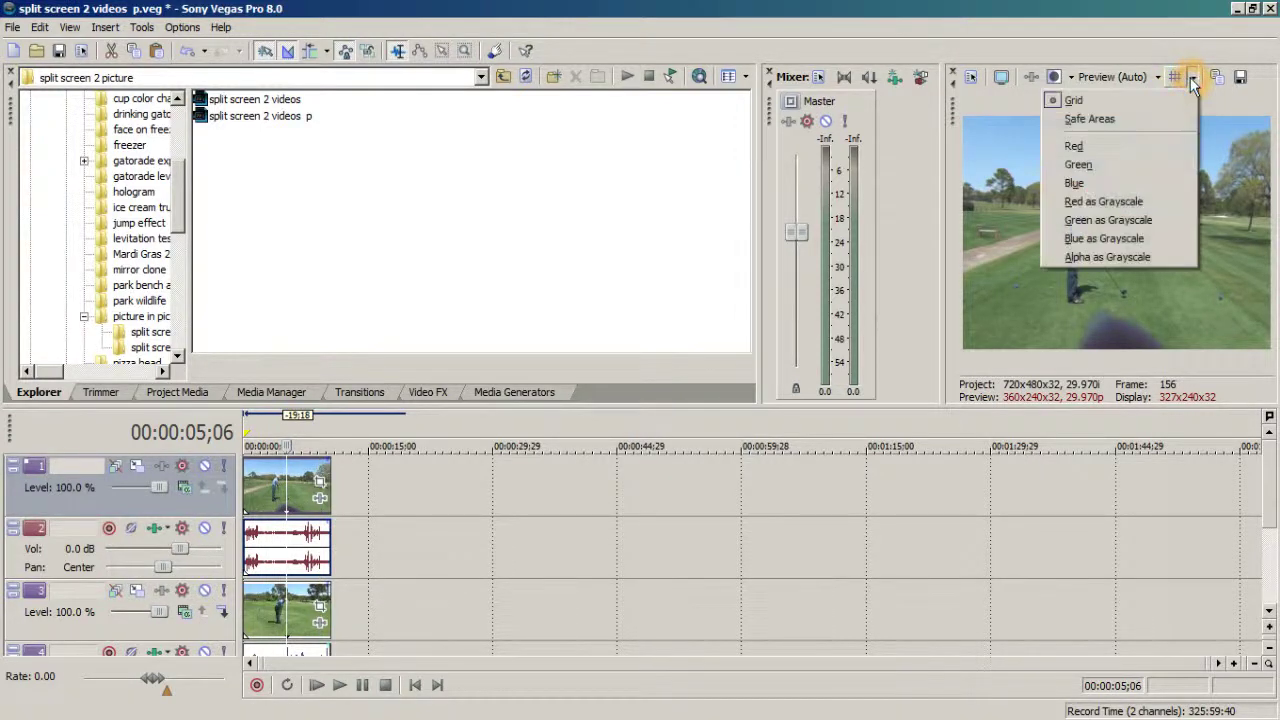
{"action": "left_click", "coordinate": [1152, 119]}
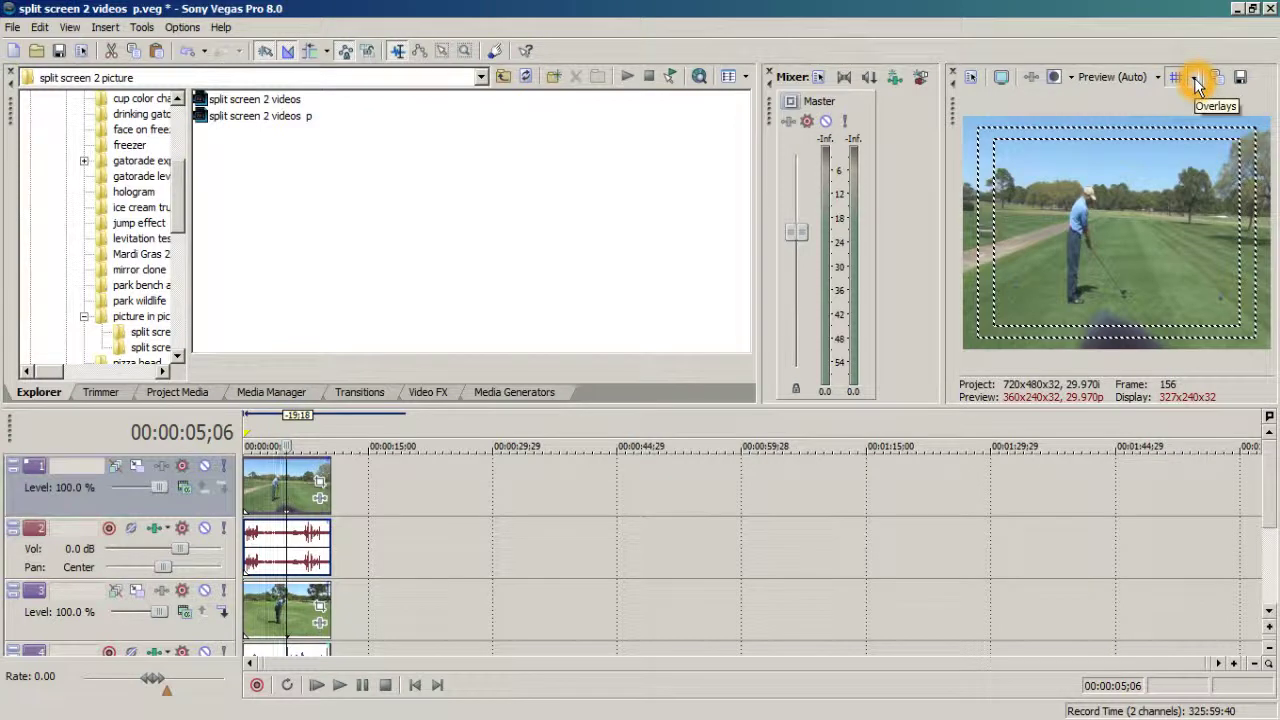
Switch the preview overlay from Safe Areas to Grid.
{"action": "left_click", "coordinate": [1197, 80]}
{"action": "left_click", "coordinate": [1152, 102]}
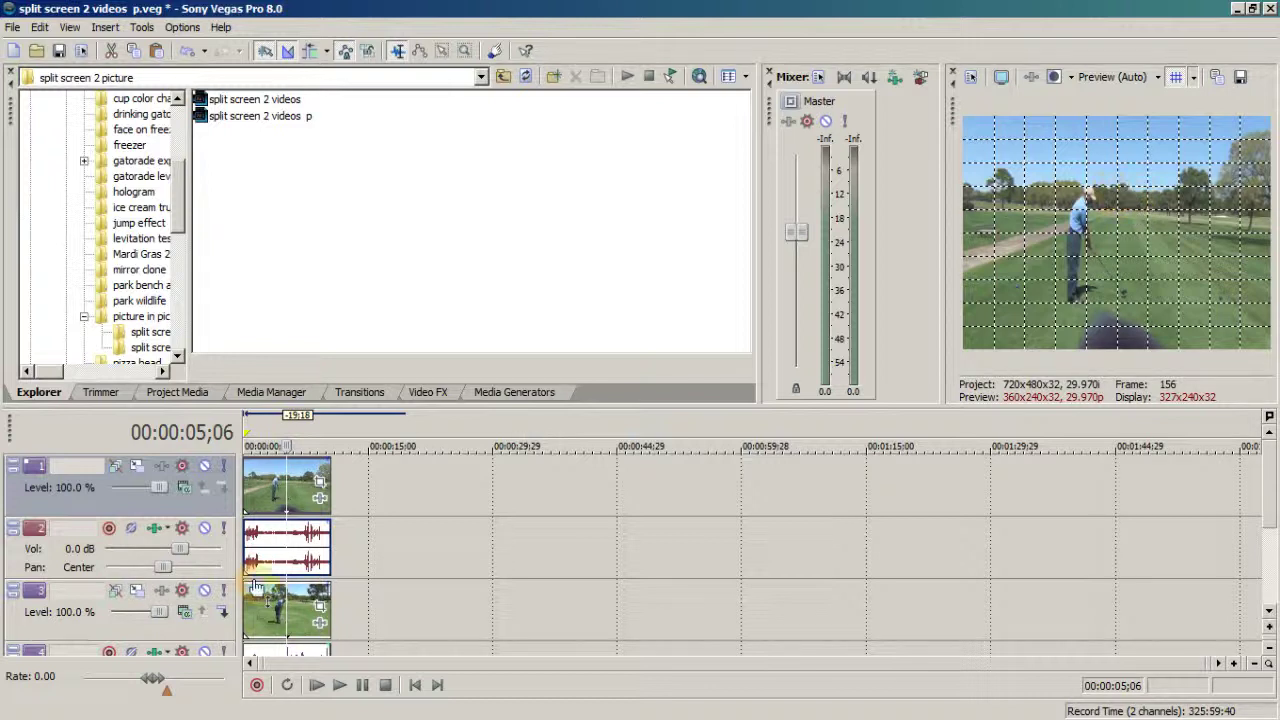
{"action": "left_click", "coordinate": [139, 467]}
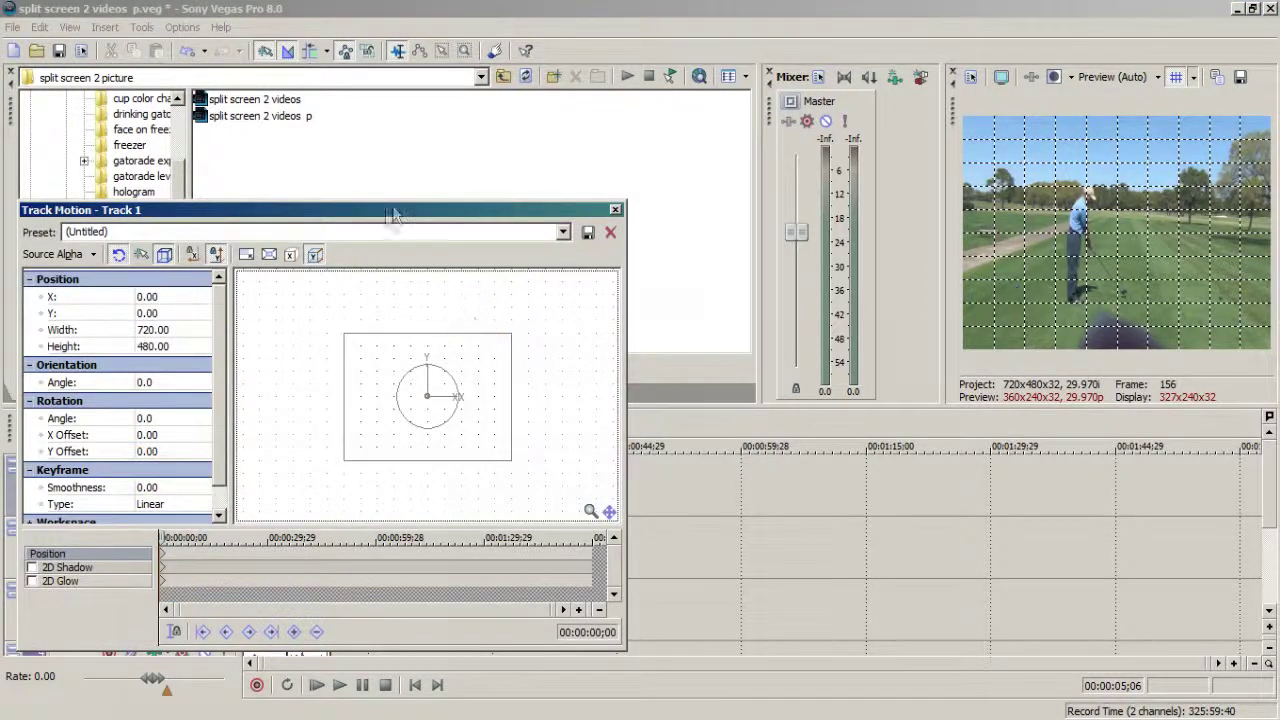
Select the video frame box on Track 1's Track Motion canvas.
{"action": "left_click", "coordinate": [193, 306]}
{"action": "left_click", "coordinate": [208, 366]}
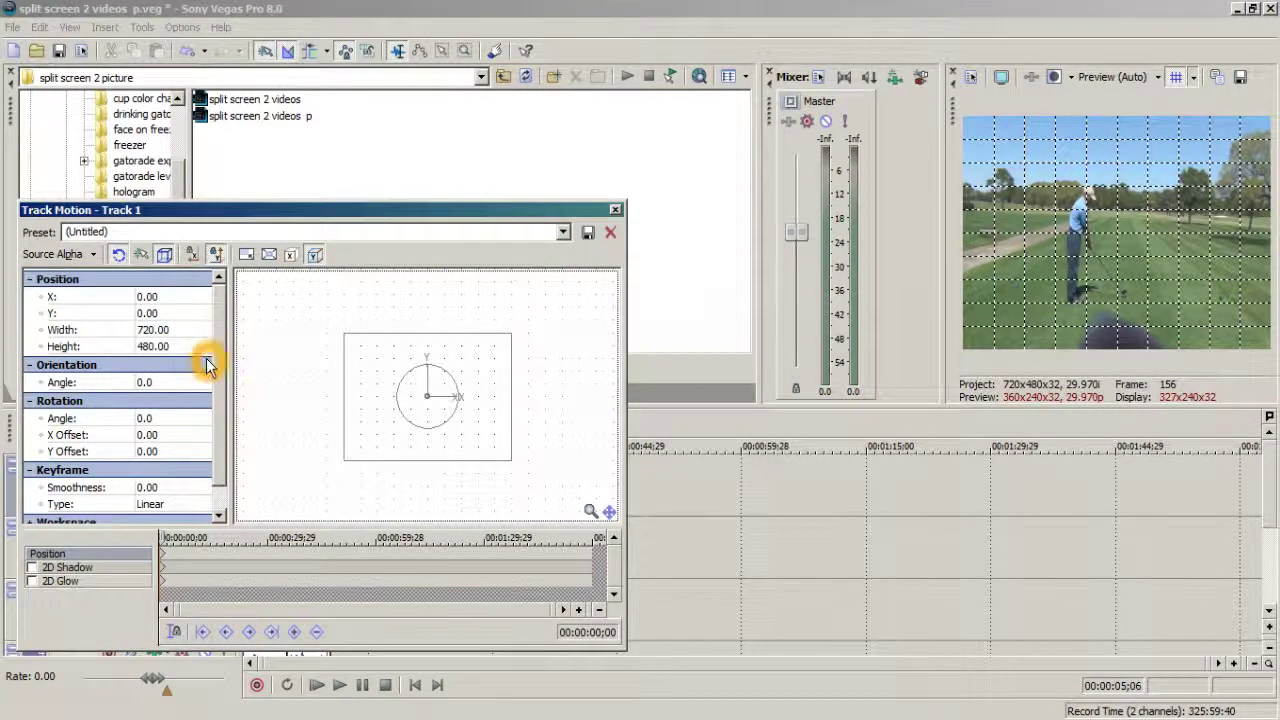
{"action": "left_click", "coordinate": [352, 337]}
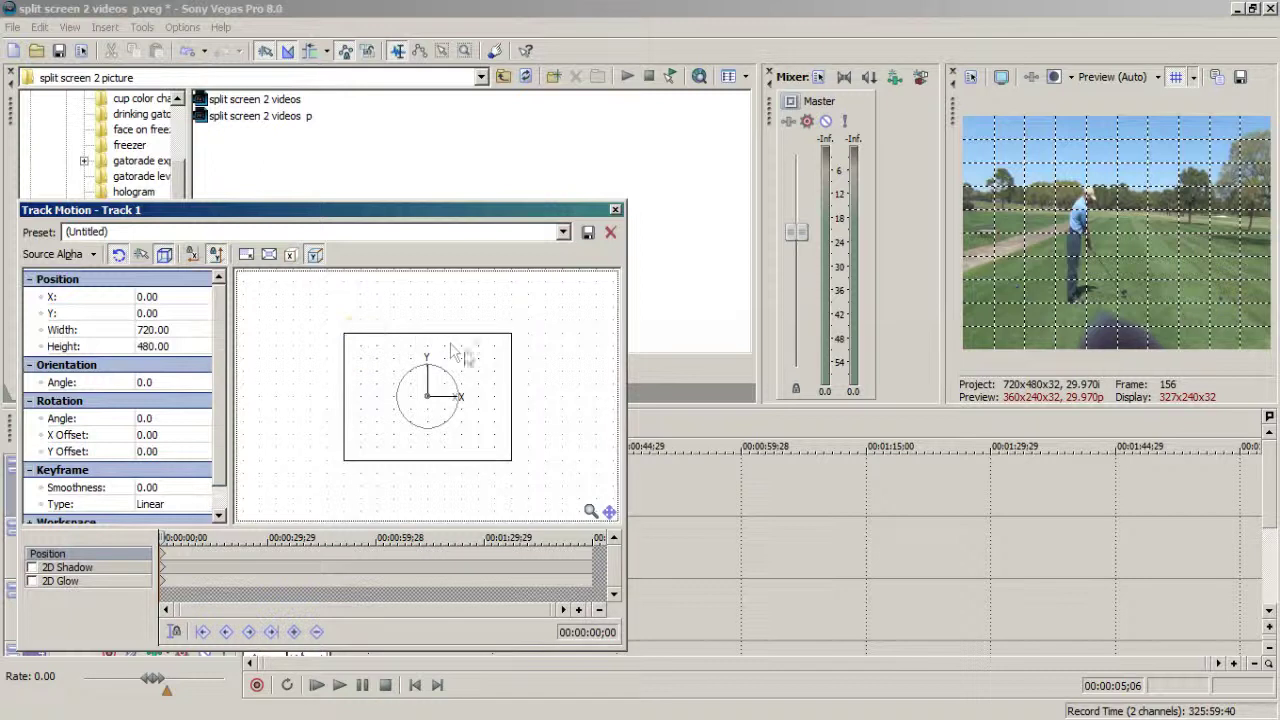
{"action": "left_click", "coordinate": [340, 357]}
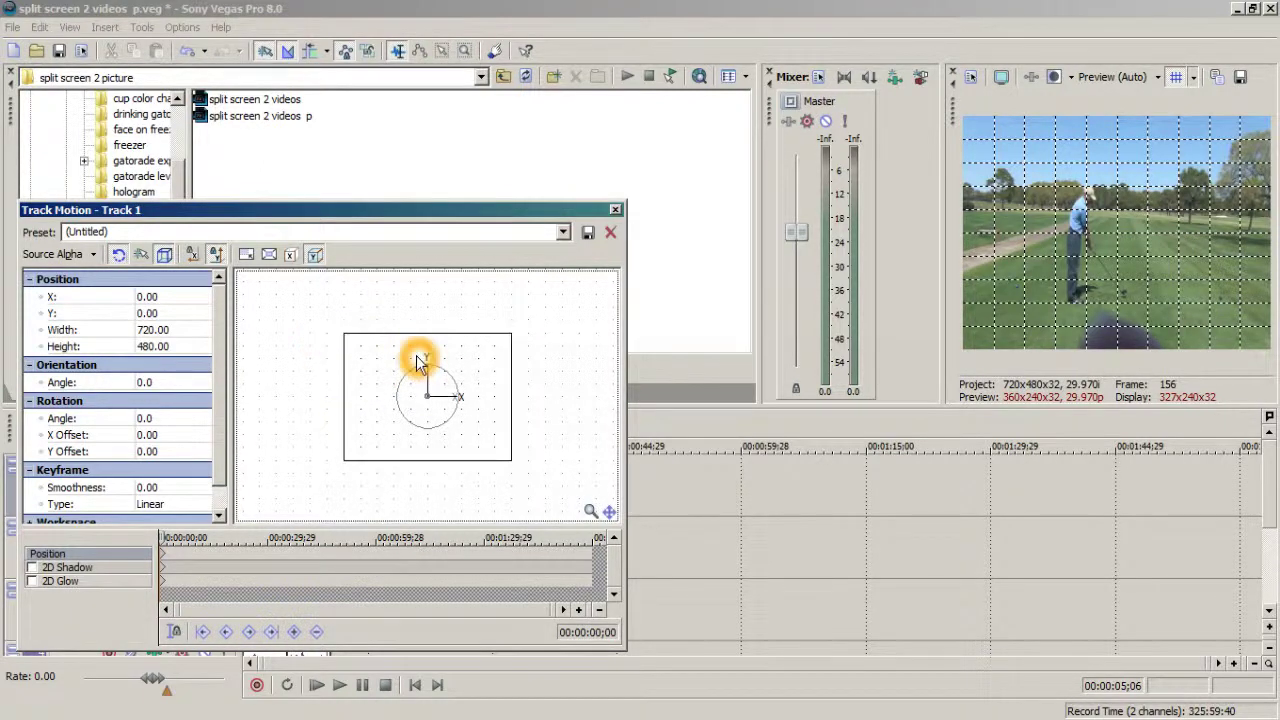
{"action": "left_click", "coordinate": [177, 311]}
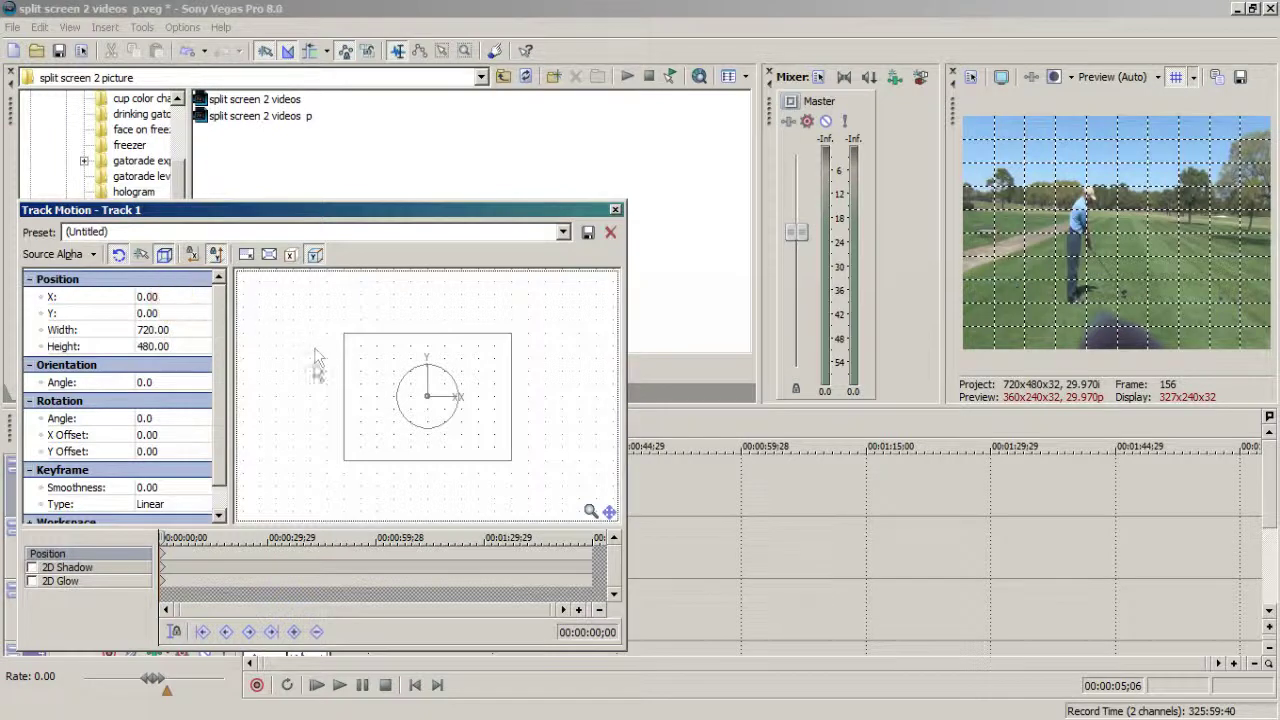
{"action": "left_click", "coordinate": [346, 266]}
{"action": "left_click", "coordinate": [320, 286]}
{"action": "left_click", "coordinate": [250, 288]}
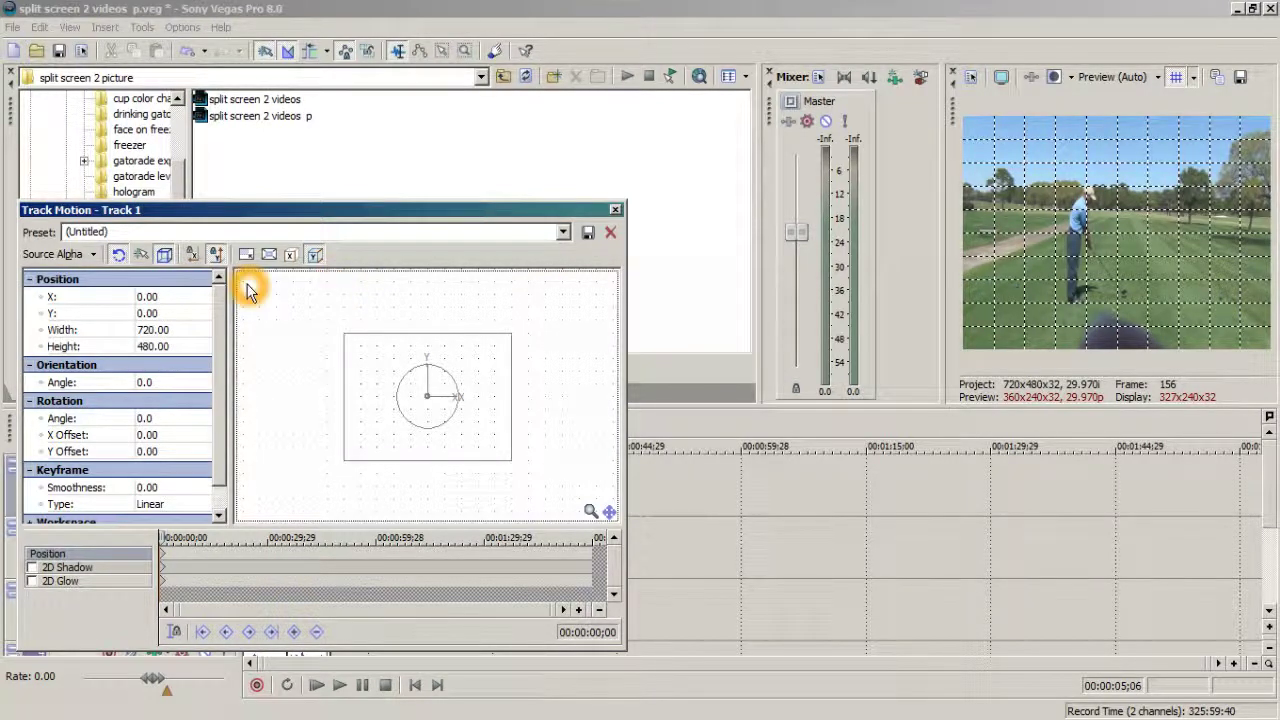
Look over the Track Motion toolbar options, leaving the frame at 720 by 480, X 0, Y 0.
{"action": "left_click", "coordinate": [217, 256]}
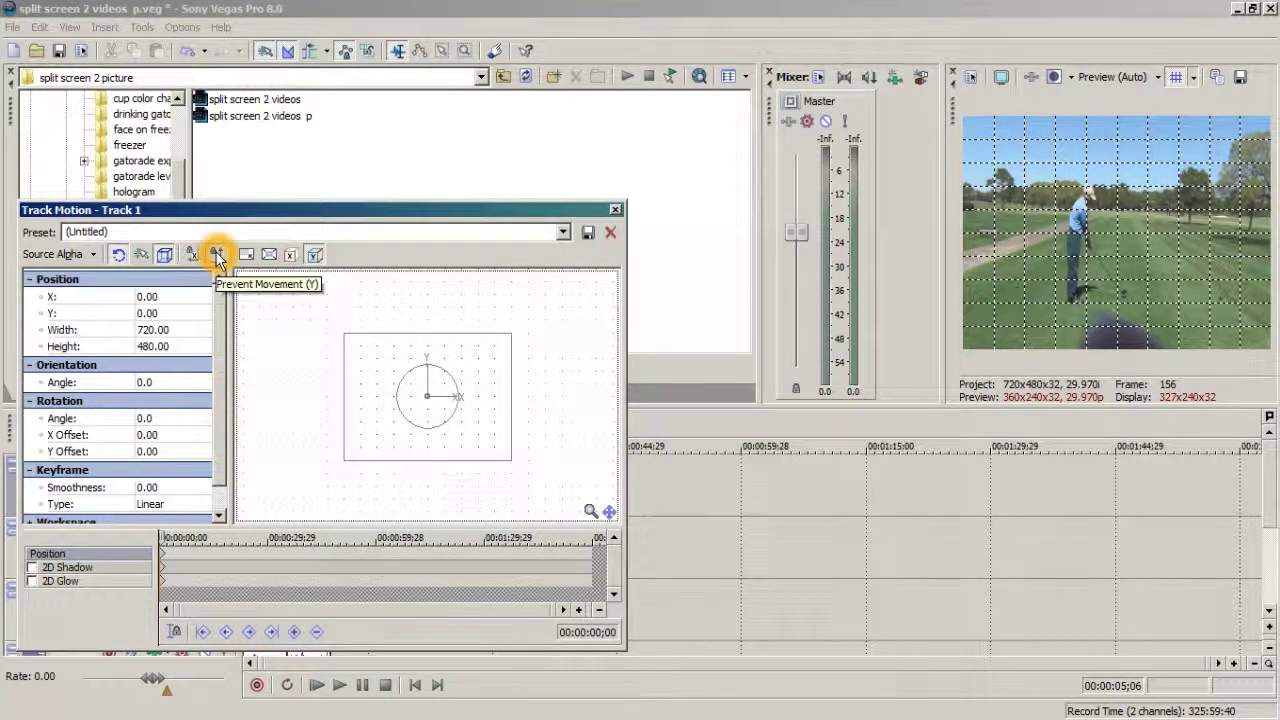
{"action": "left_click", "coordinate": [315, 257]}
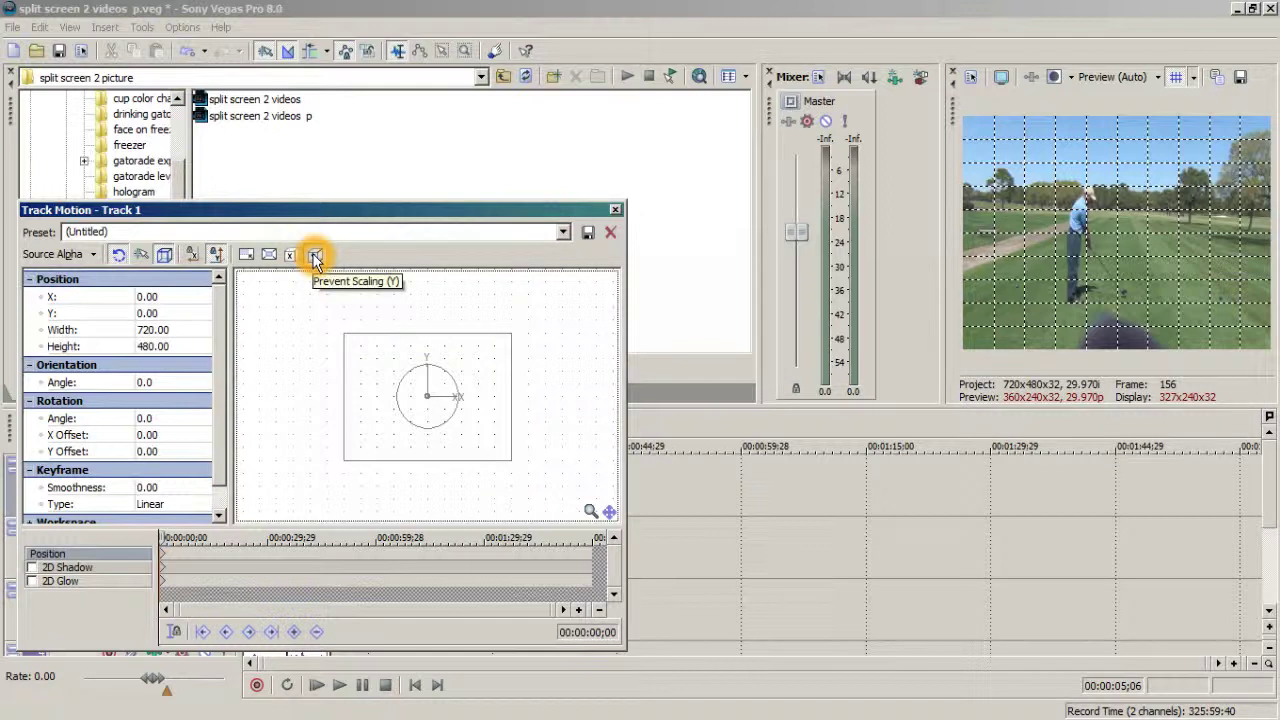
{"action": "left_click", "coordinate": [214, 256]}
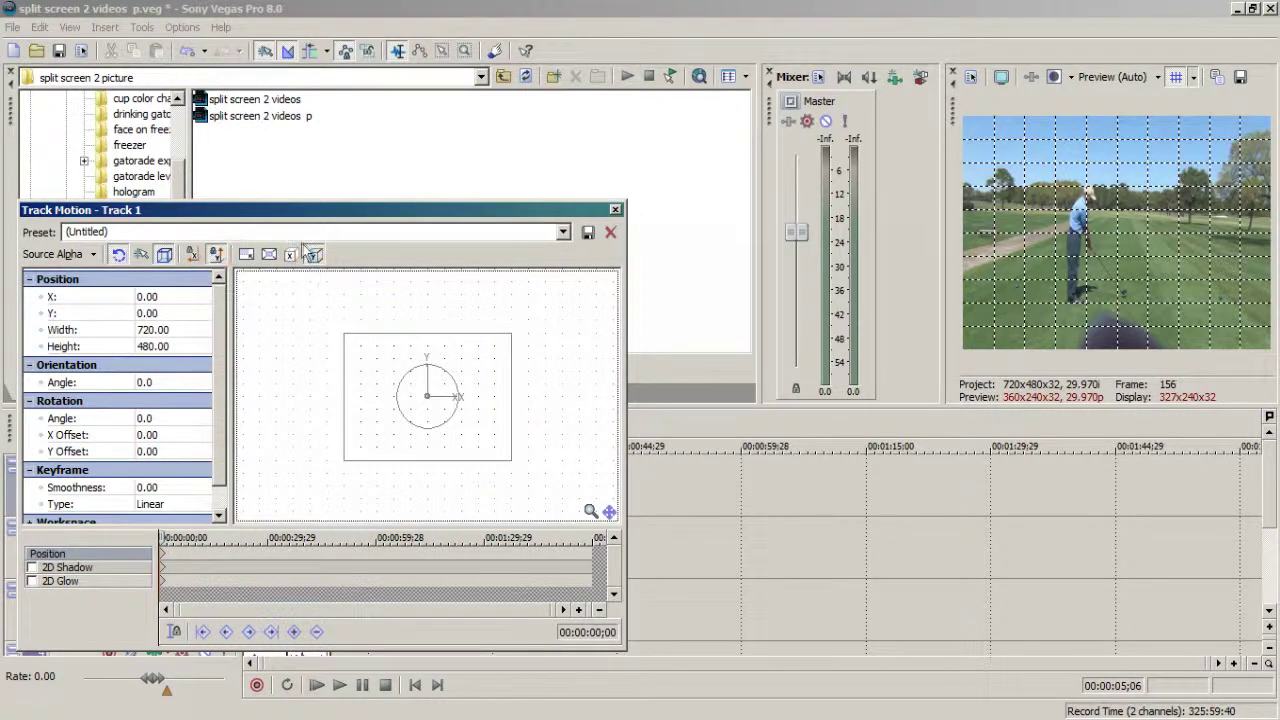
{"action": "left_click", "coordinate": [194, 256]}
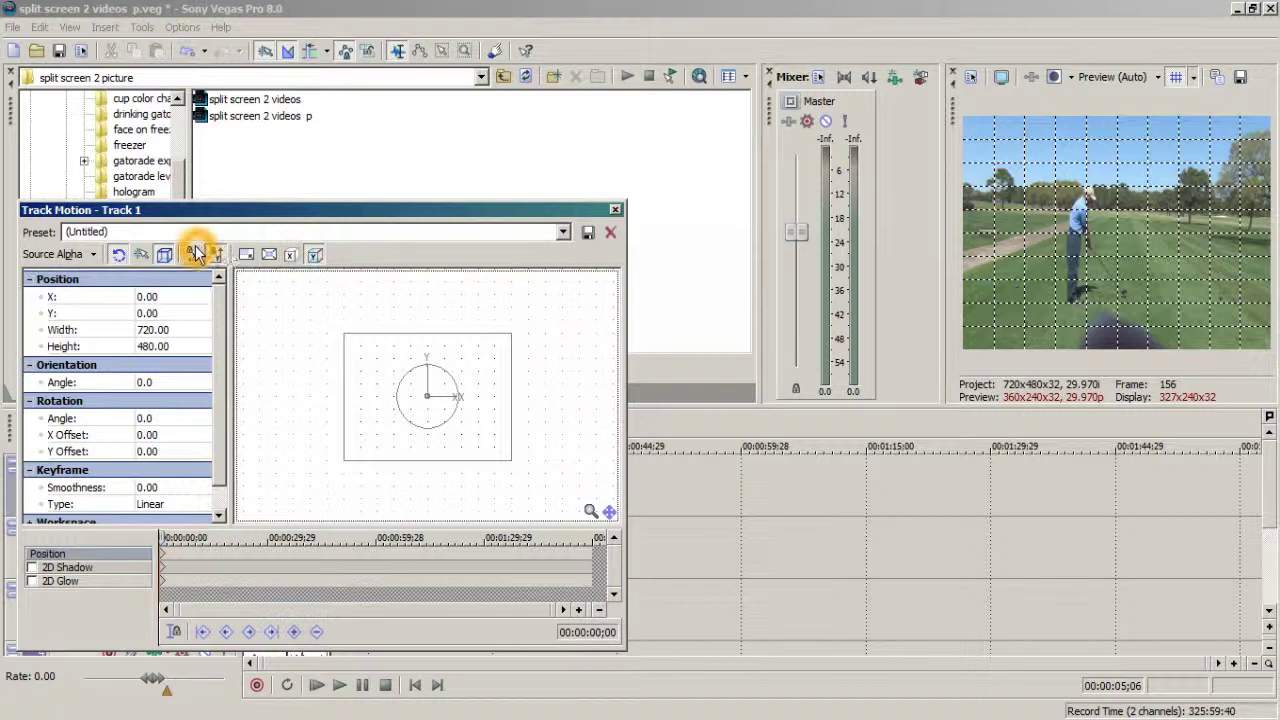
{"action": "left_click", "coordinate": [167, 257]}
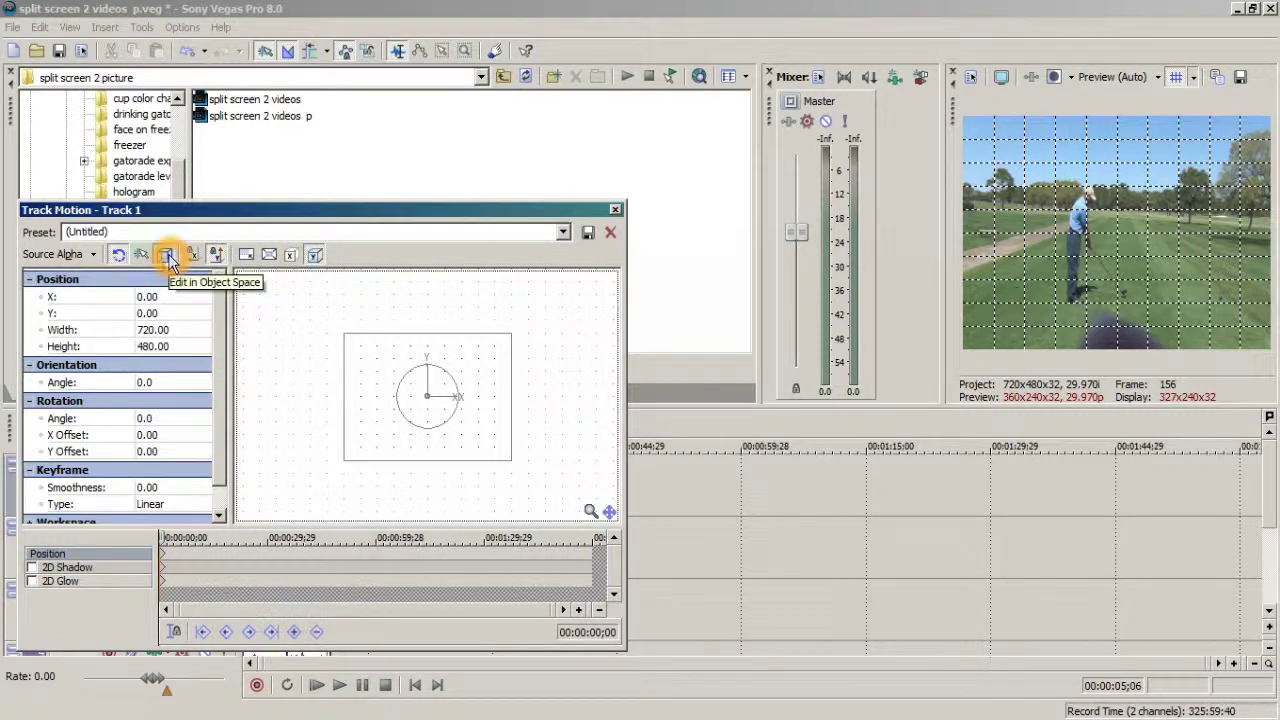
{"action": "left_click", "coordinate": [118, 257]}
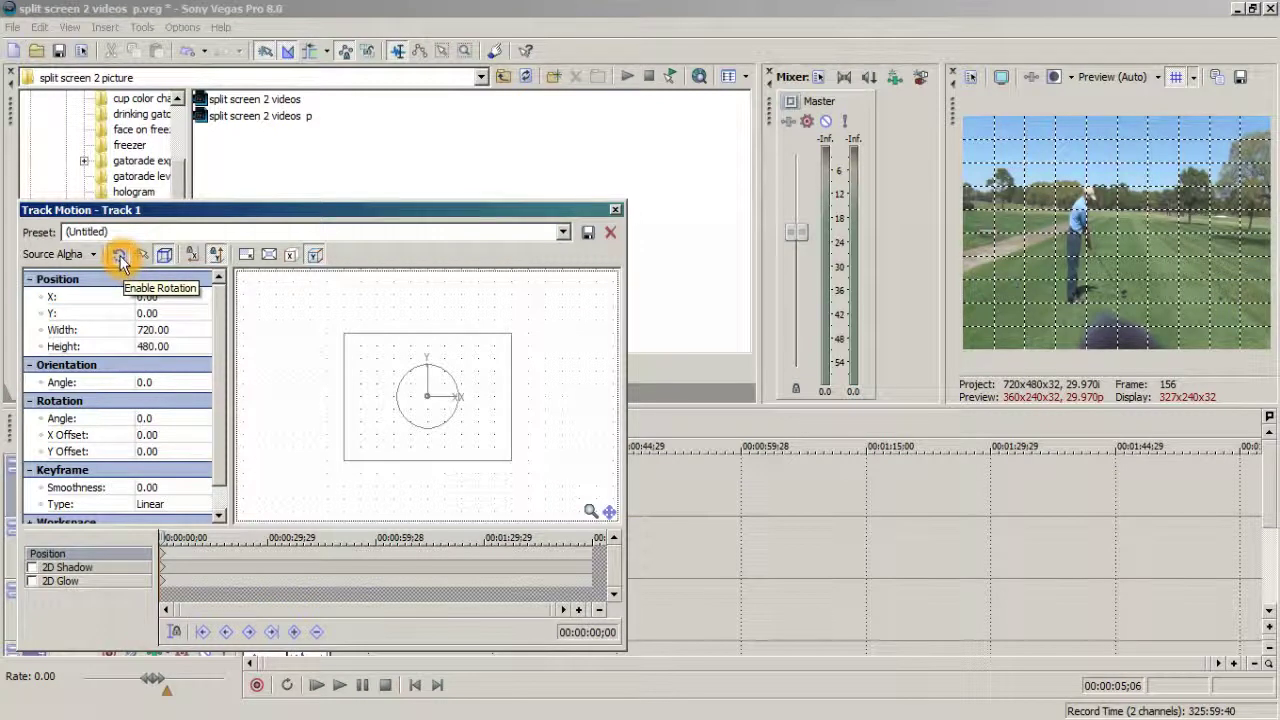
{"action": "left_click", "coordinate": [122, 257]}
{"action": "left_click", "coordinate": [400, 403]}
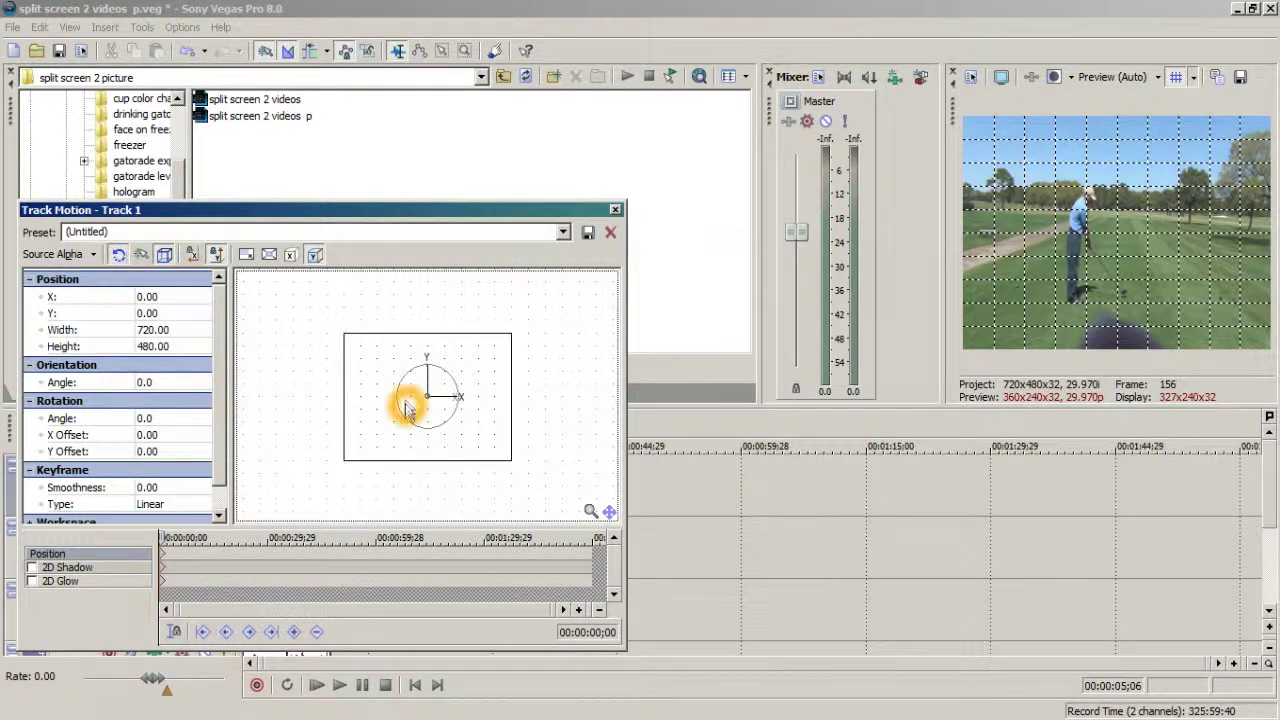
{"action": "left_click", "coordinate": [511, 335]}
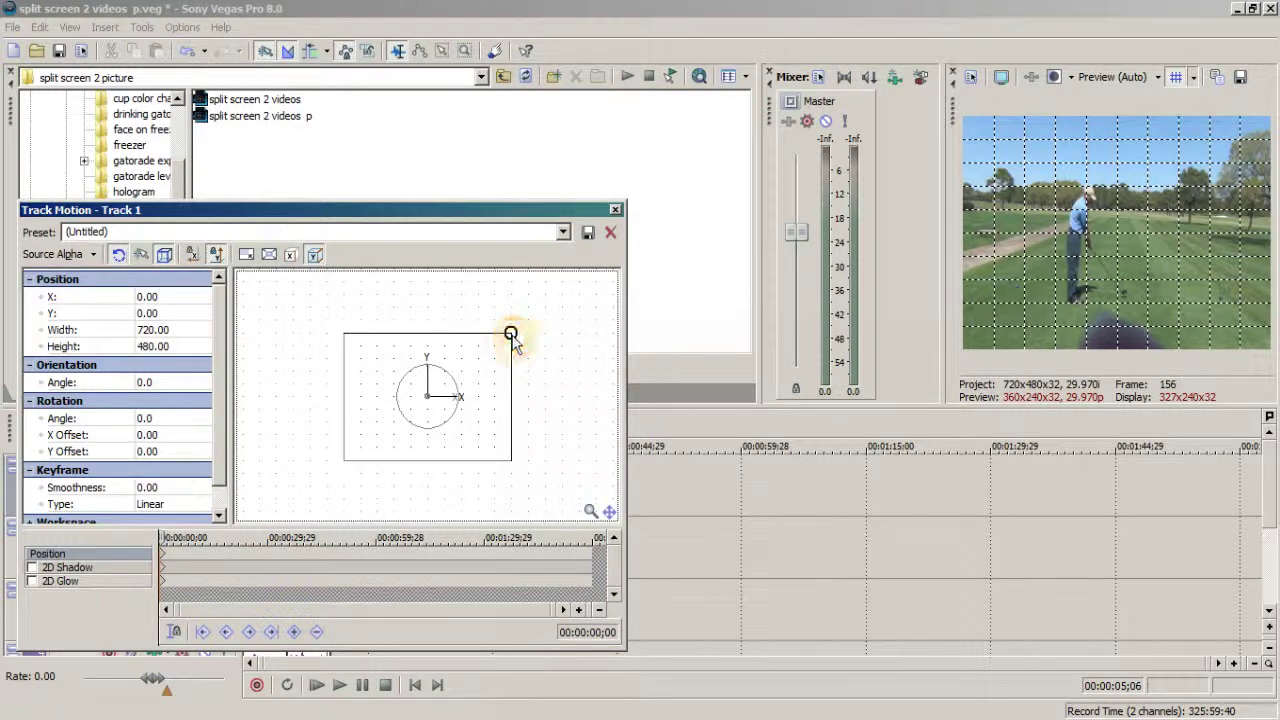
Narrow Track 1's frame to 361.28 by 480 at X -179.36.
{"action": "left_click_drag", "start_coordinate": [511, 337], "coordinate": [427, 337]}
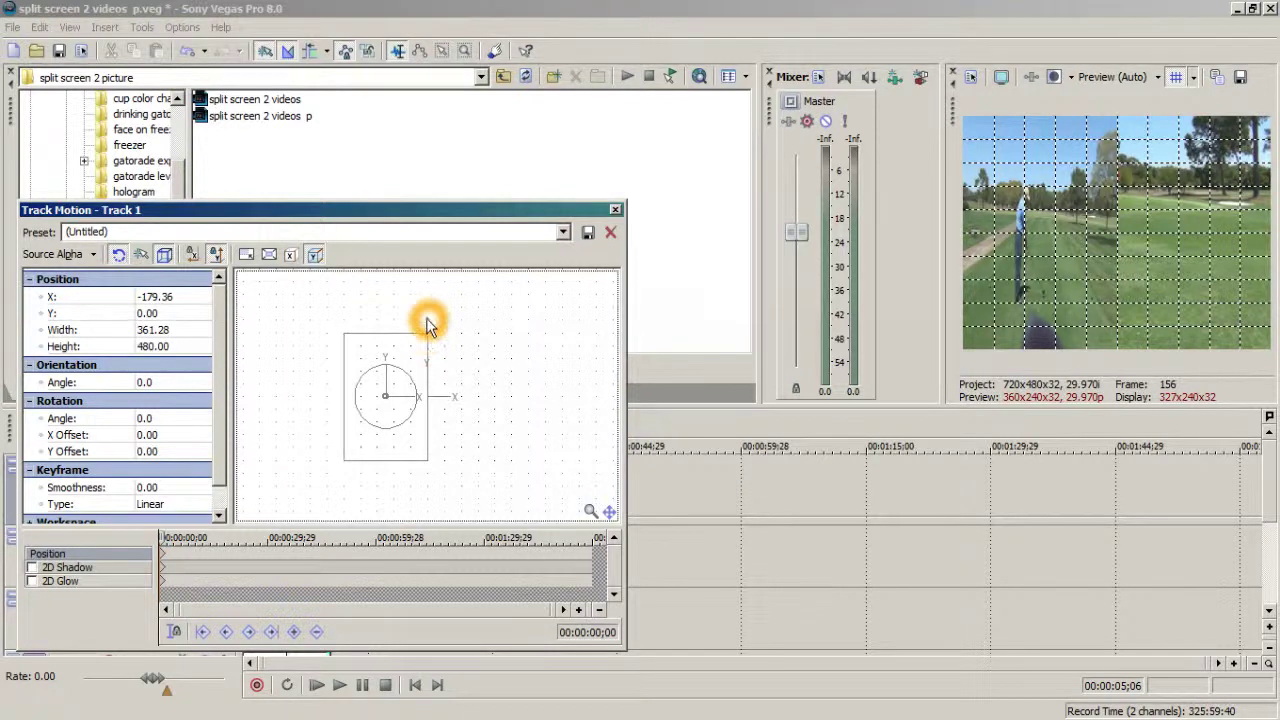
{"action": "left_click", "coordinate": [424, 477]}
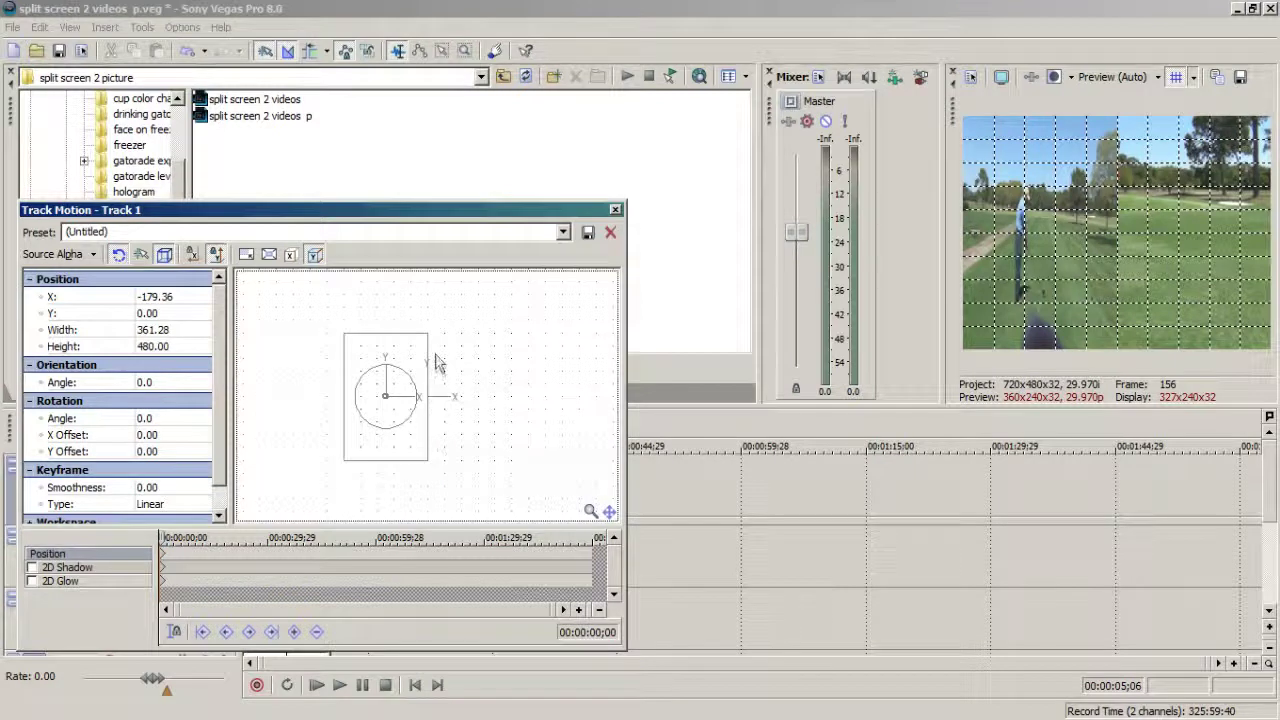
{"action": "left_click", "coordinate": [423, 288]}
Save this framing as the preset 'left side' and close Track Motion.
{"action": "left_click", "coordinate": [509, 236]}
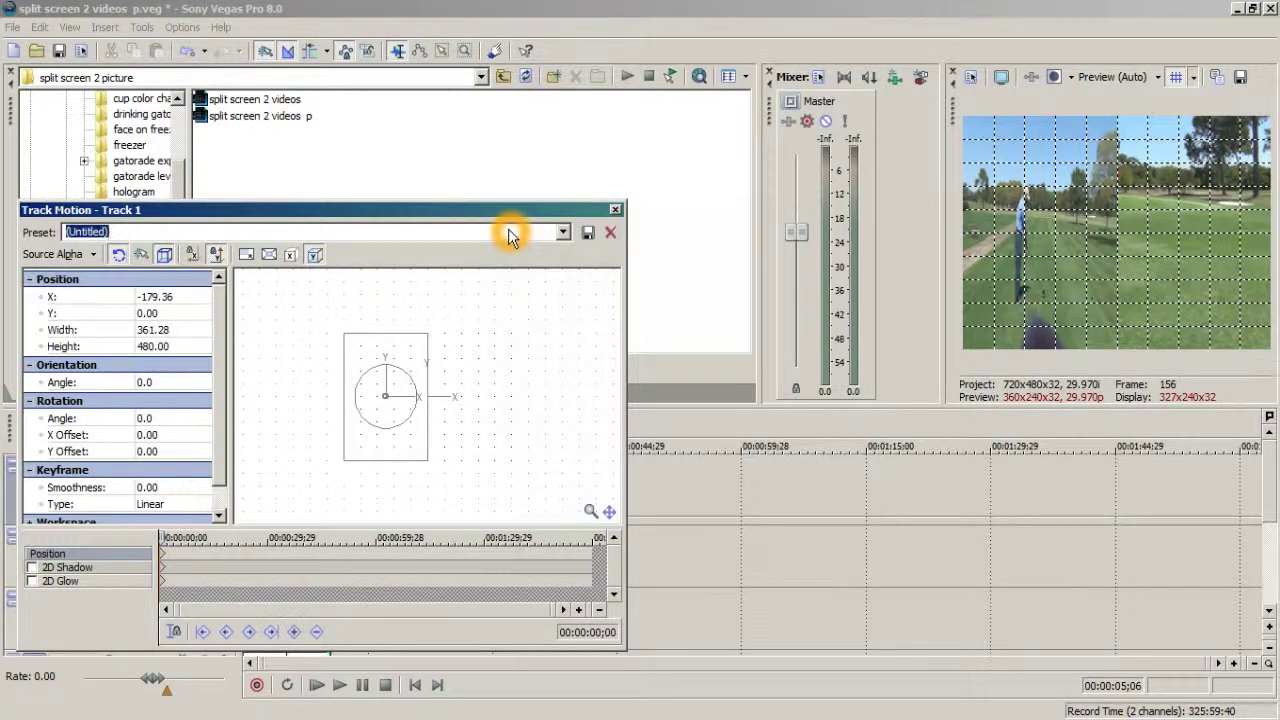
{"action": "type", "text": "left side"}
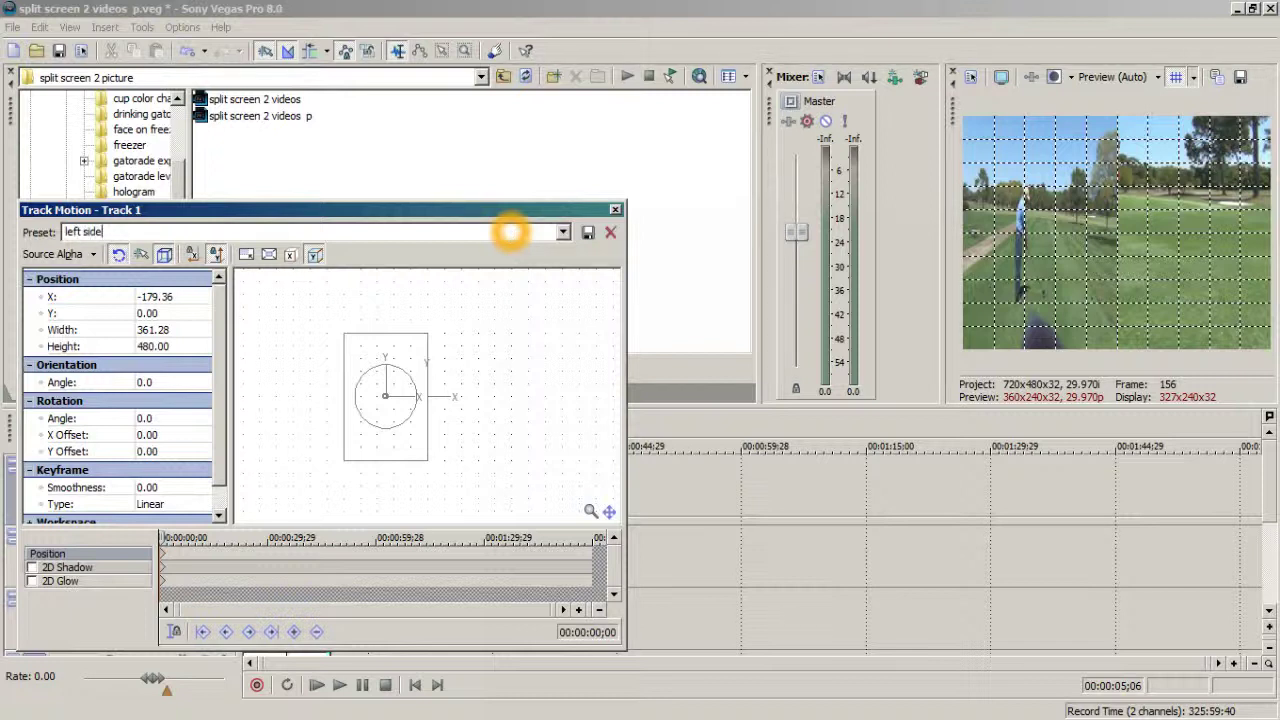
{"action": "left_click", "coordinate": [588, 232]}
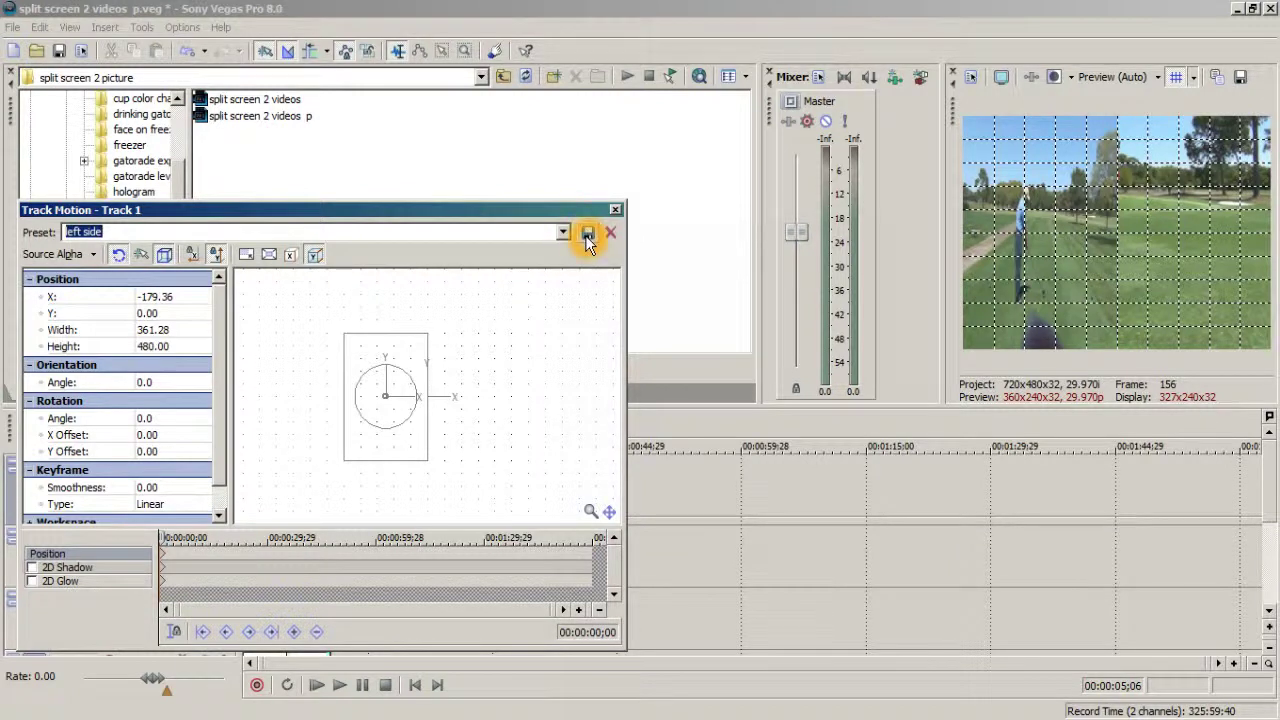
{"action": "left_click", "coordinate": [615, 209]}
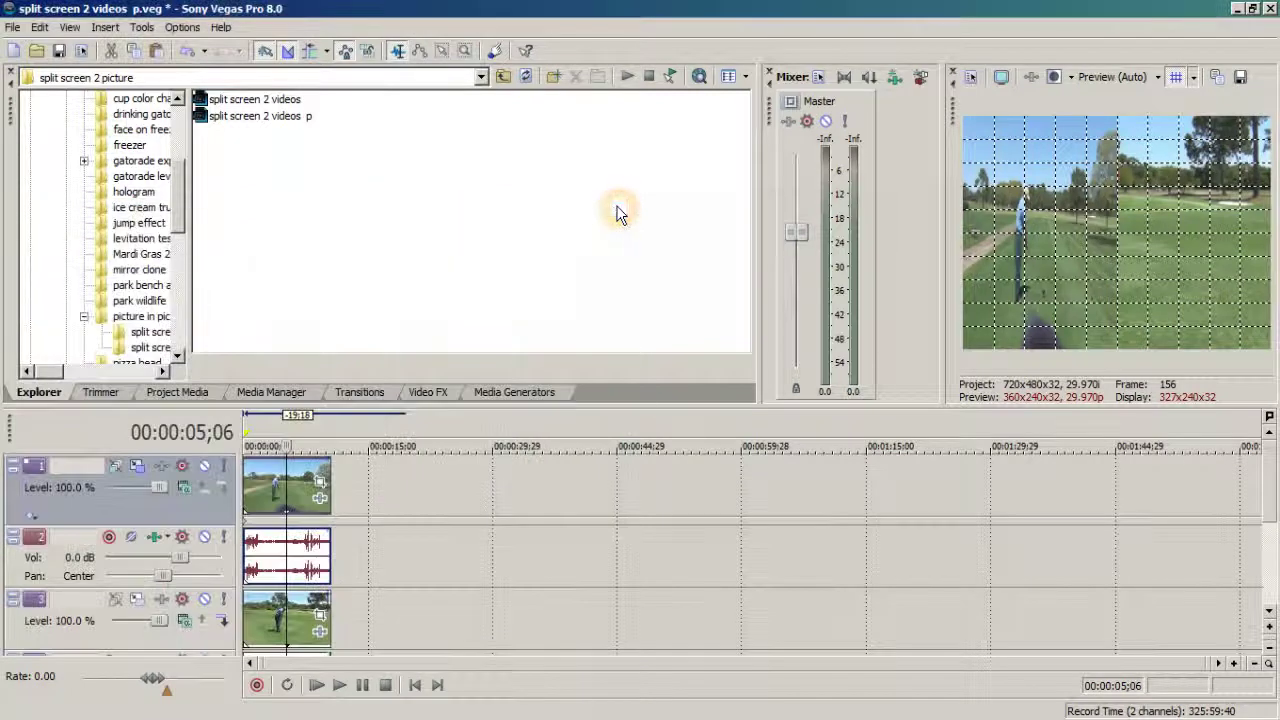
Resize Track 3's motion frame to 361.28 by 480 at X 179.36.
{"action": "left_click", "coordinate": [130, 625]}
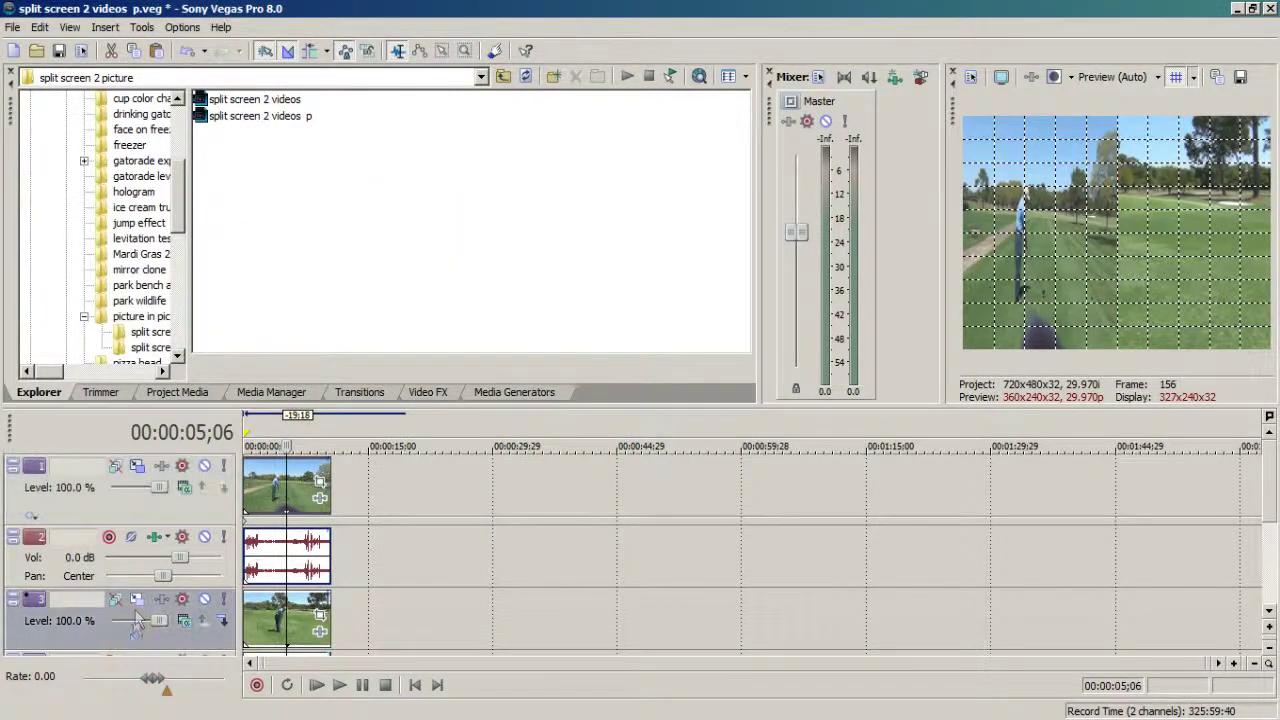
{"action": "left_click", "coordinate": [117, 598]}
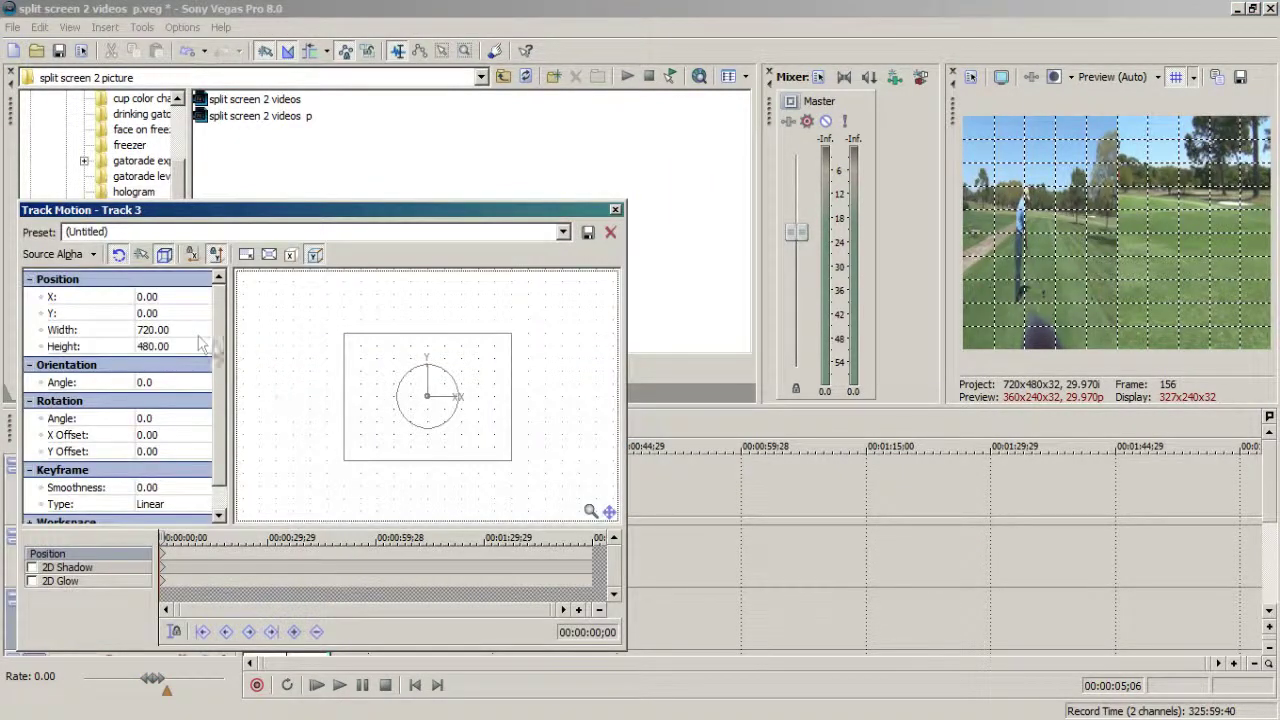
{"action": "left_click", "coordinate": [361, 379]}
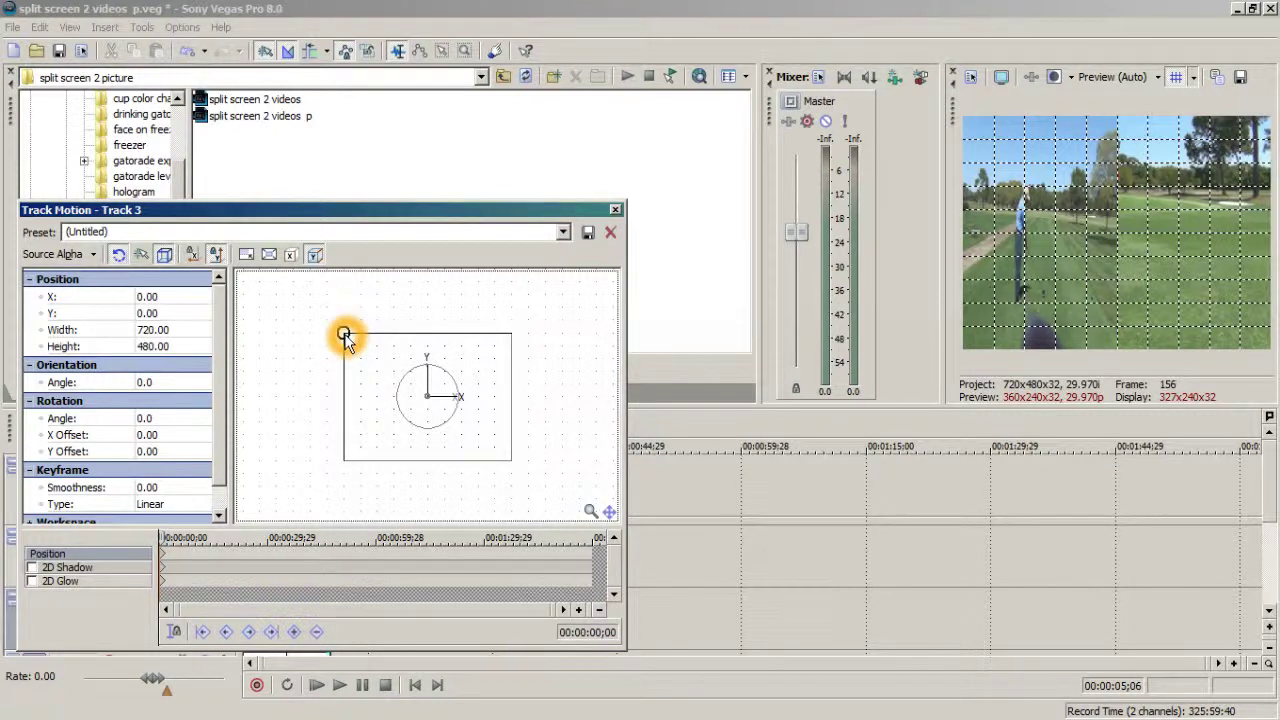
{"action": "left_click_drag", "start_coordinate": [343, 335], "coordinate": [430, 348]}
{"action": "left_click", "coordinate": [422, 338]}
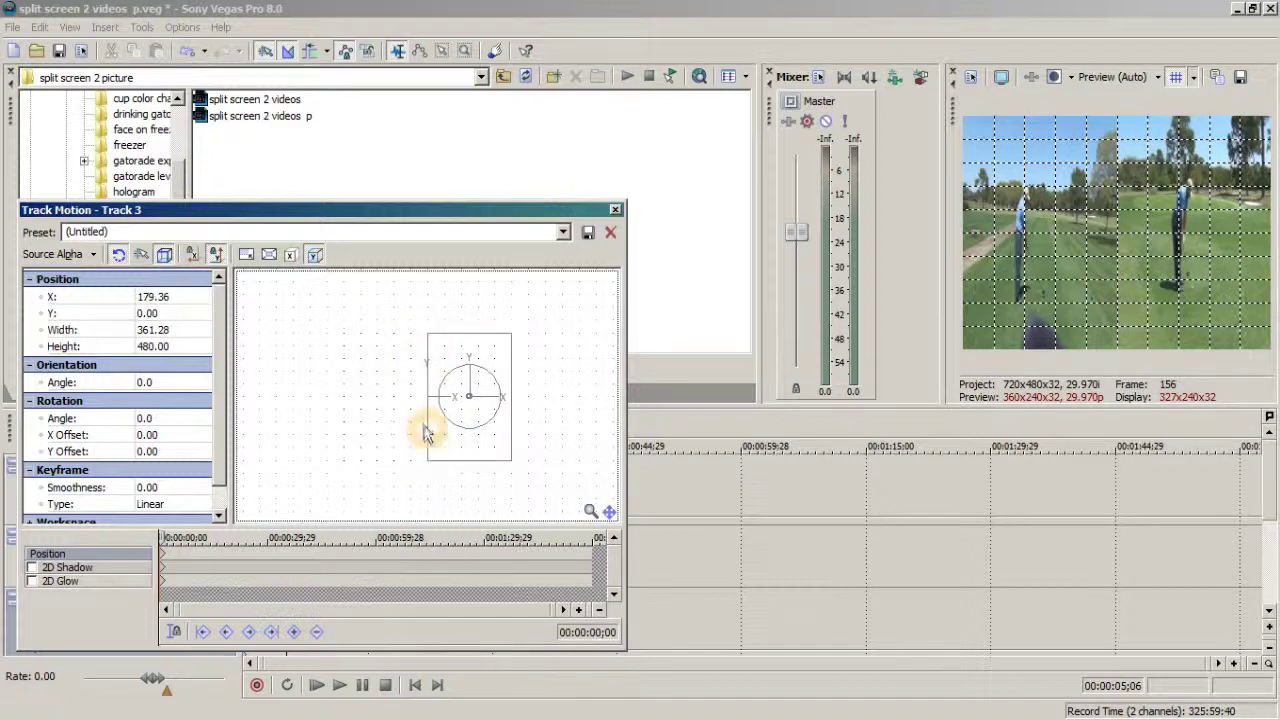
{"action": "left_click", "coordinate": [424, 434]}
{"action": "left_click", "coordinate": [447, 350]}
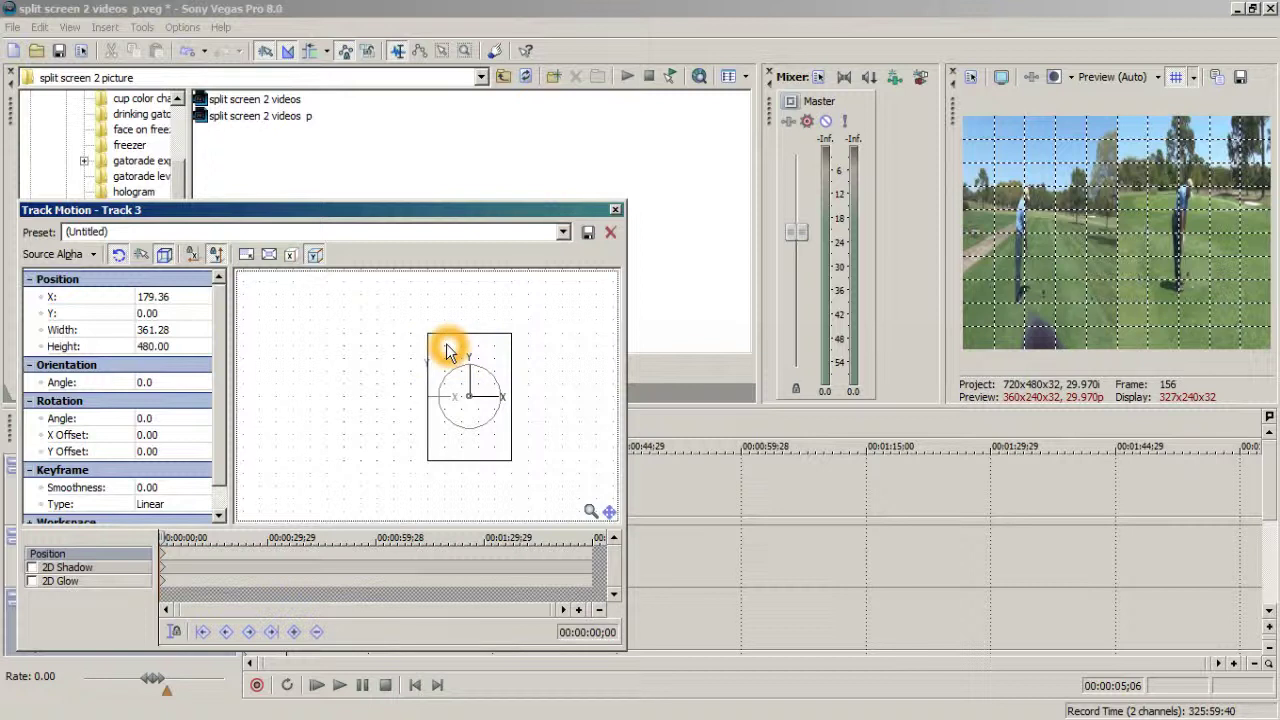
{"action": "left_click", "coordinate": [279, 354]}
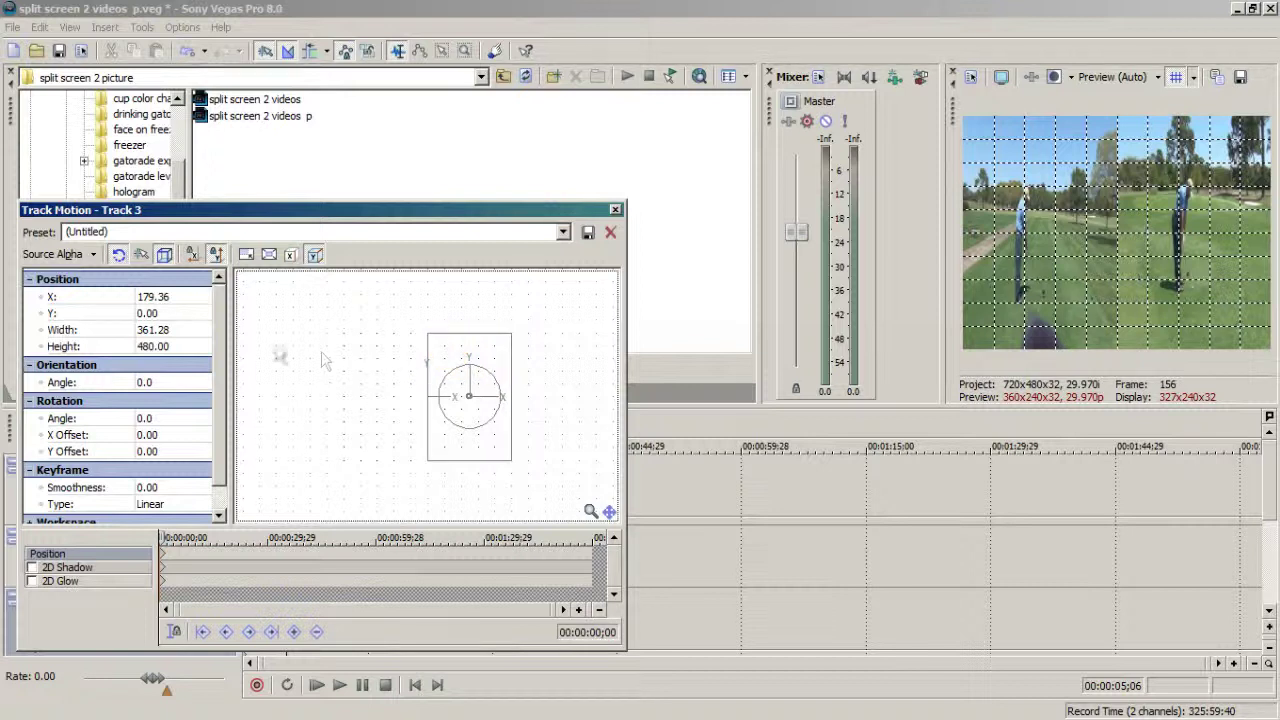
Save it as the preset 'right side' and close Track Motion.
{"action": "left_click", "coordinate": [388, 236]}
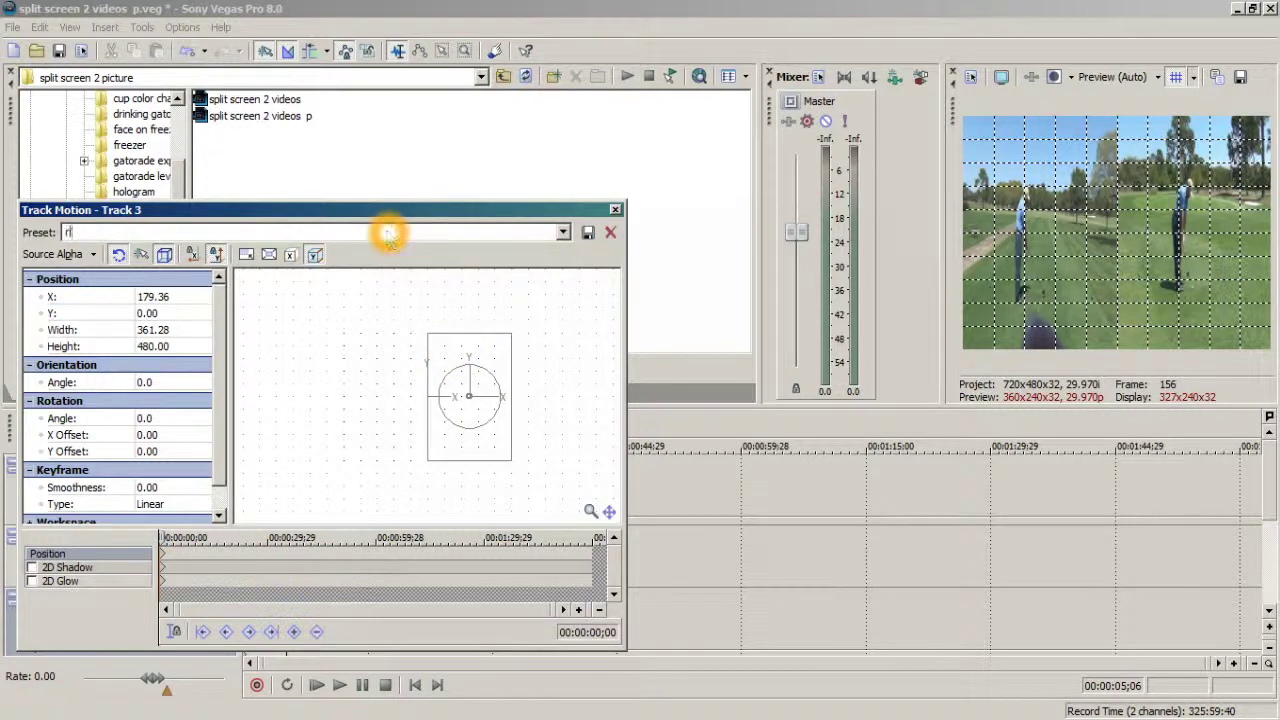
{"action": "left_click", "coordinate": [588, 232]}
{"action": "left_click", "coordinate": [615, 209]}
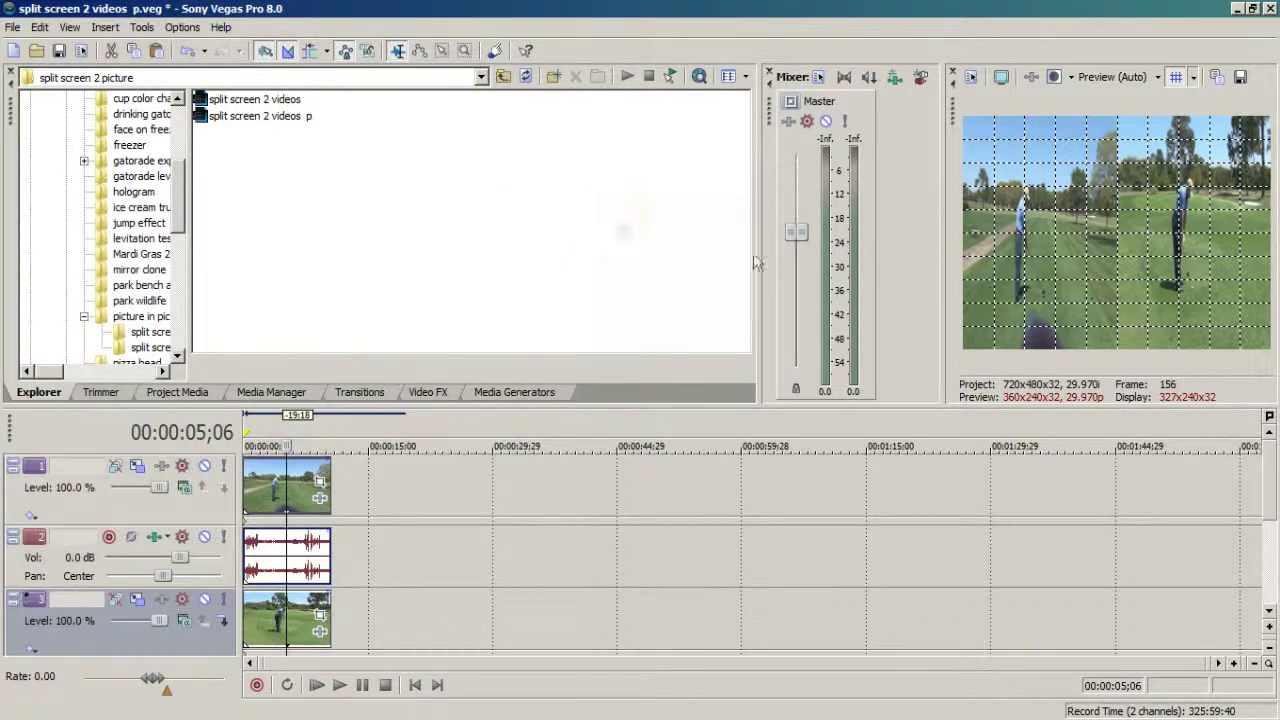
Toggle the preview grid off and back on, then save the project.
{"action": "left_click", "coordinate": [1176, 77]}
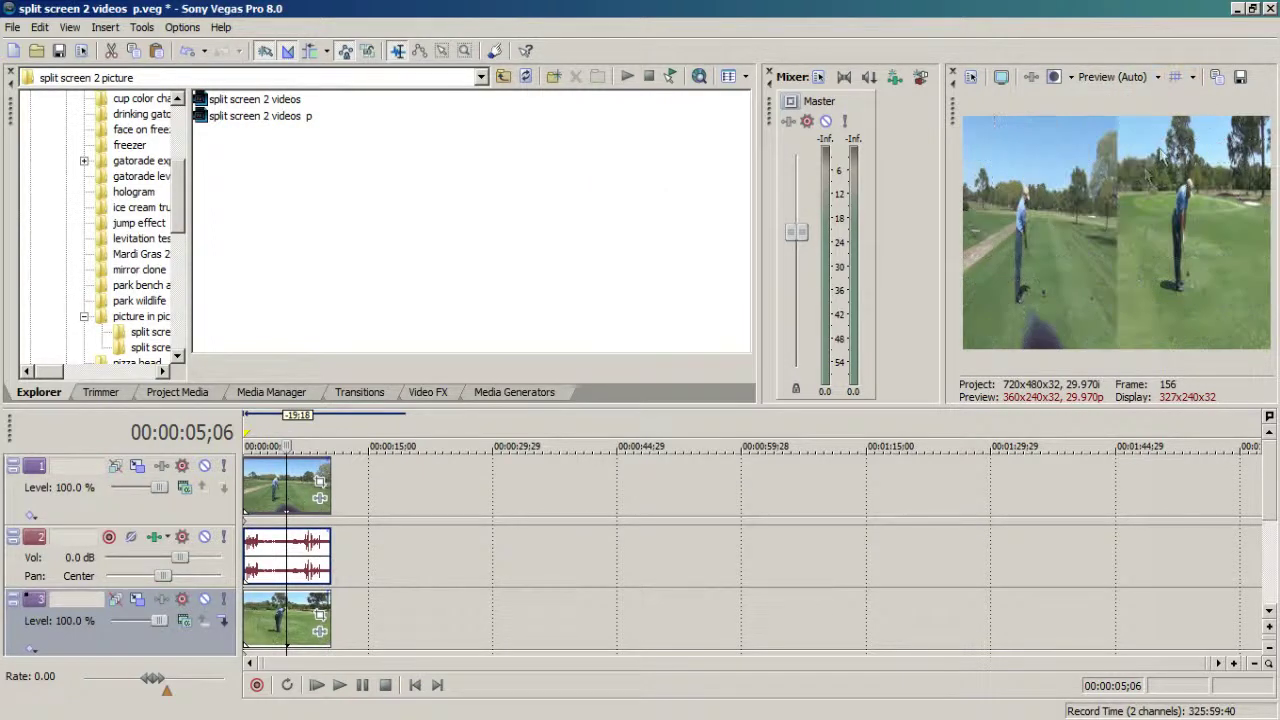
{"action": "left_click", "coordinate": [1115, 201]}
{"action": "left_click", "coordinate": [1176, 77]}
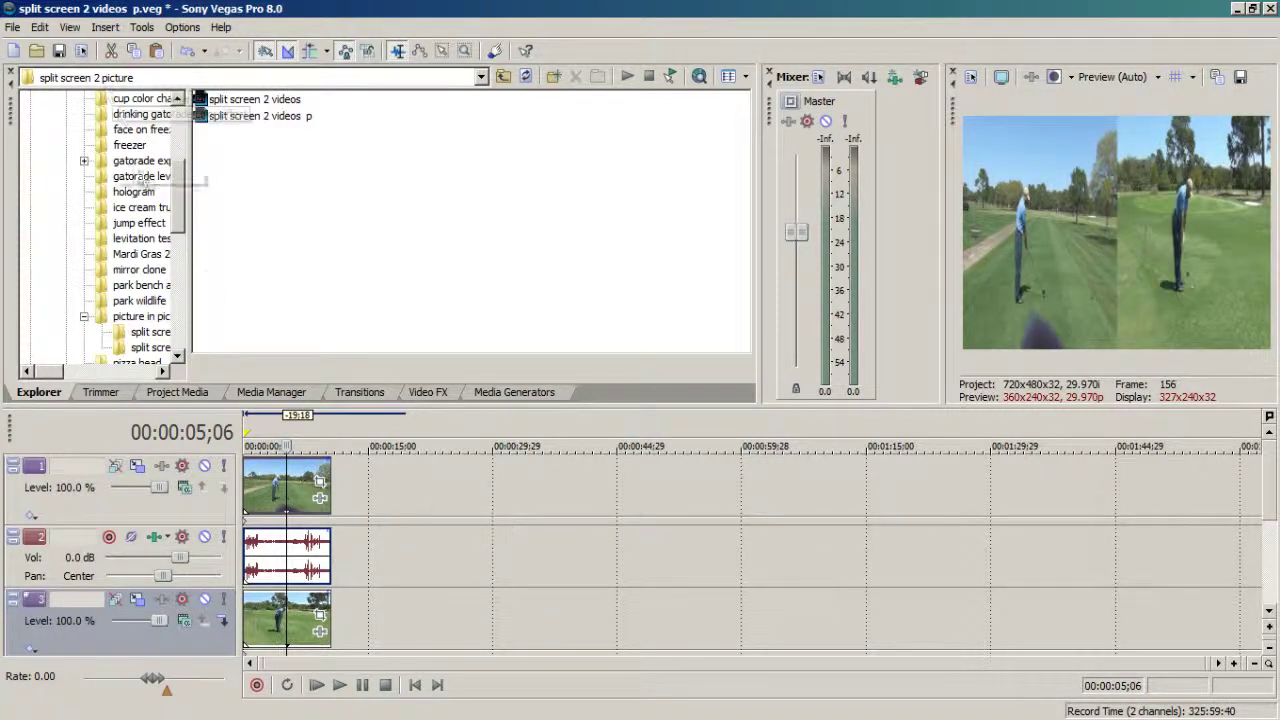
{"action": "left_click", "coordinate": [59, 50]}
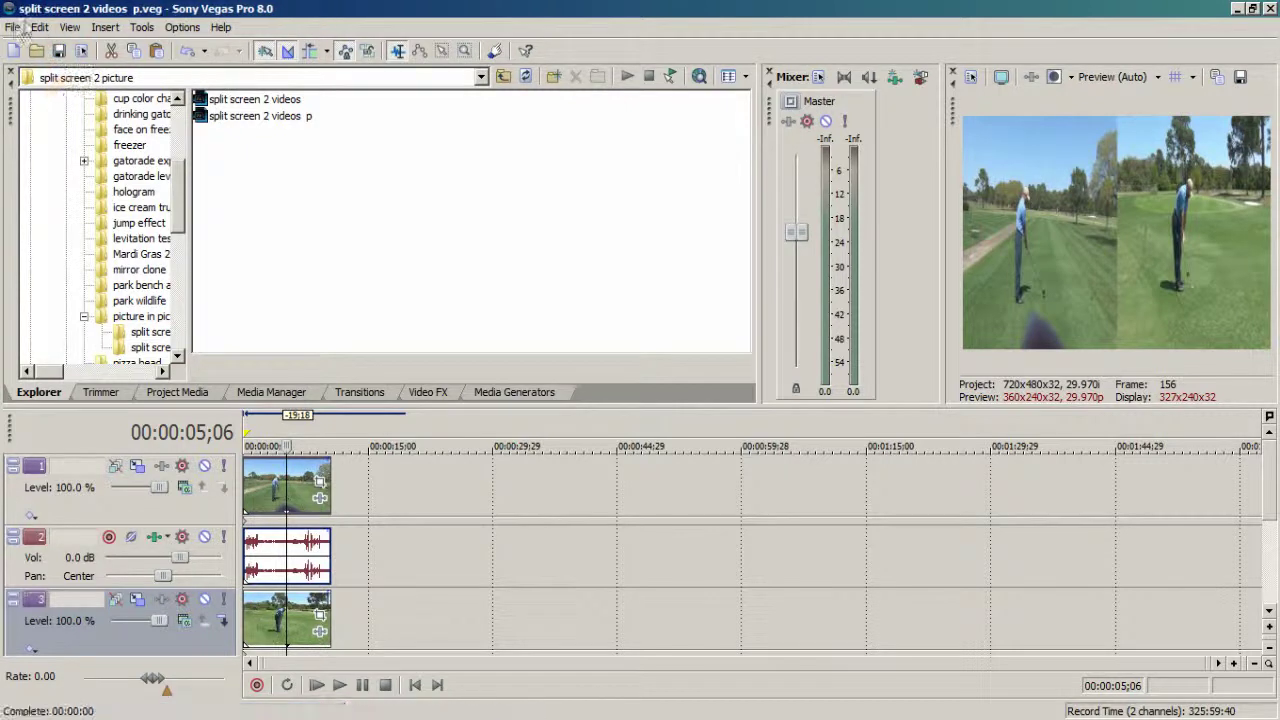
Render to 'split screen 2 videos pp.wmv' using the 4.8 Mbps HD 720-24p template.
{"action": "left_click", "coordinate": [13, 27]}
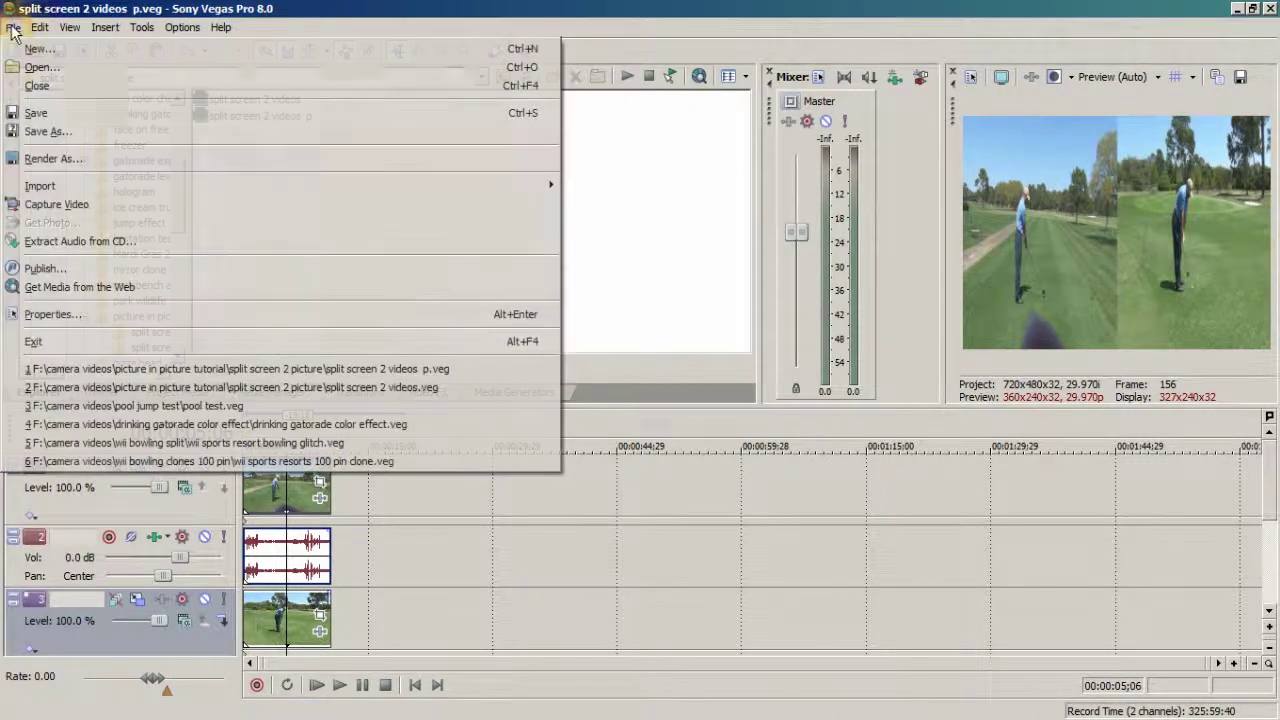
{"action": "left_click", "coordinate": [55, 162]}
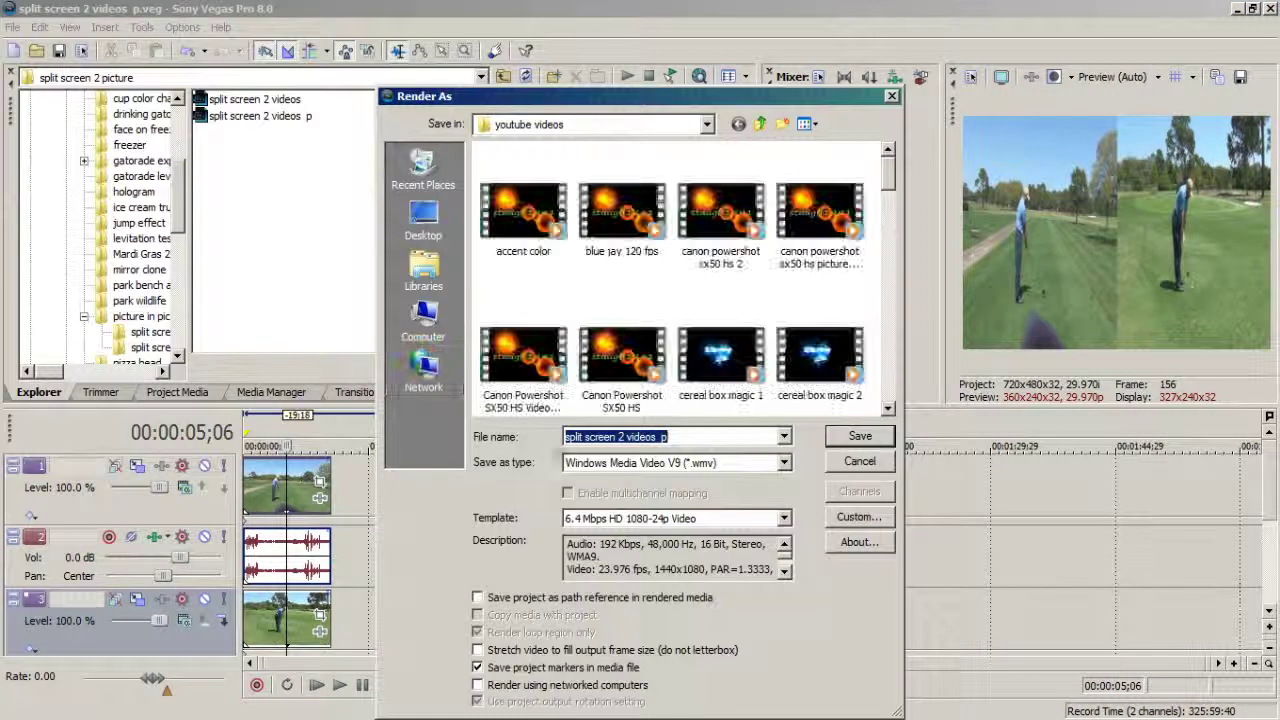
{"action": "left_click", "coordinate": [727, 435]}
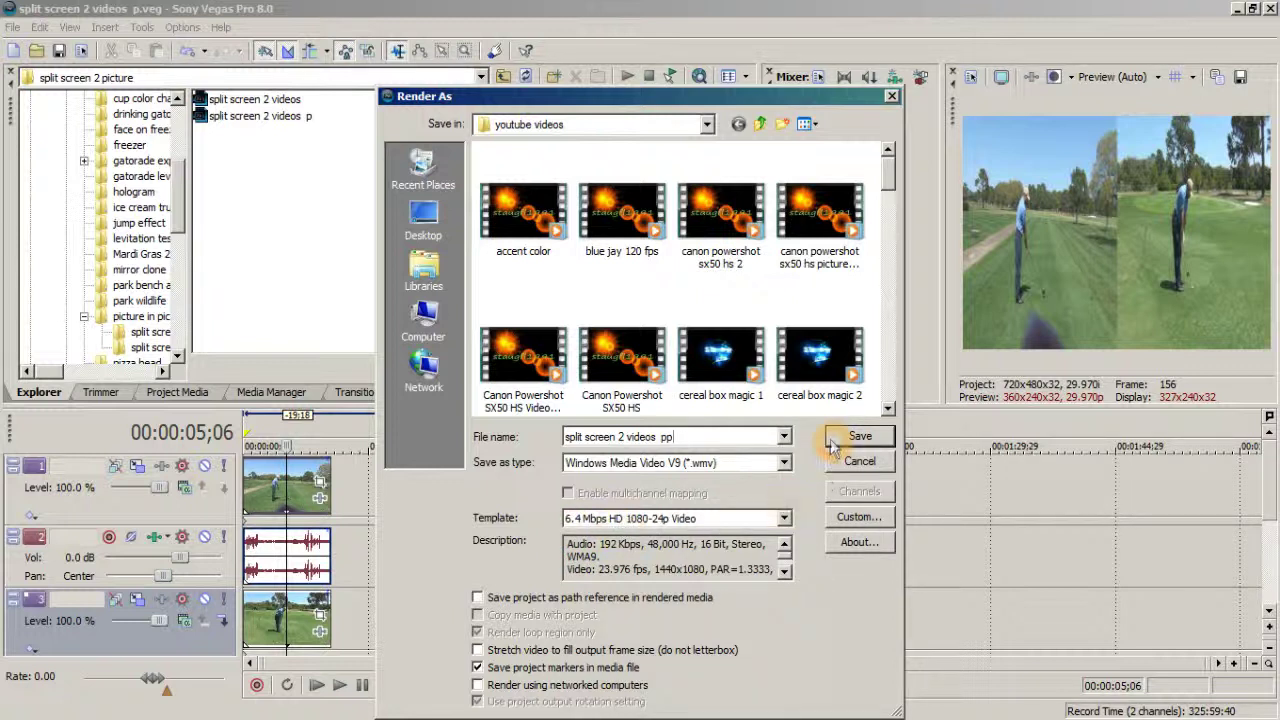
{"action": "left_click", "coordinate": [784, 518]}
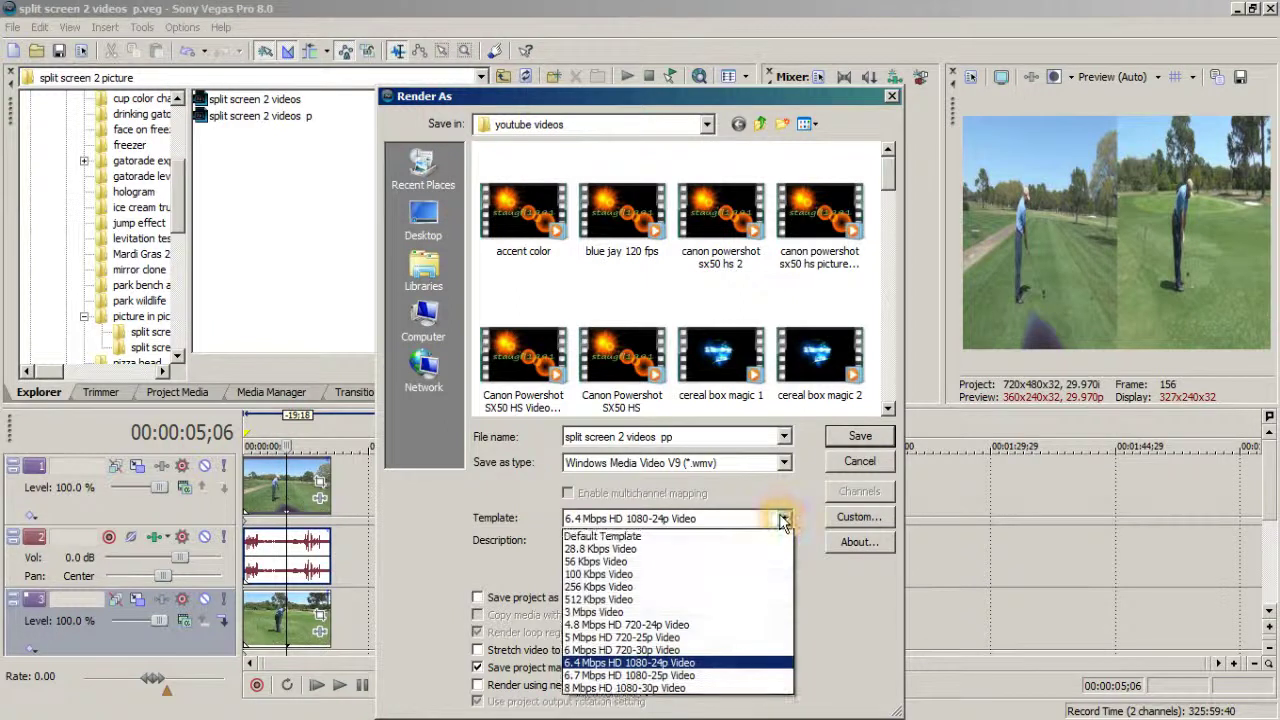
{"action": "left_click", "coordinate": [688, 612]}
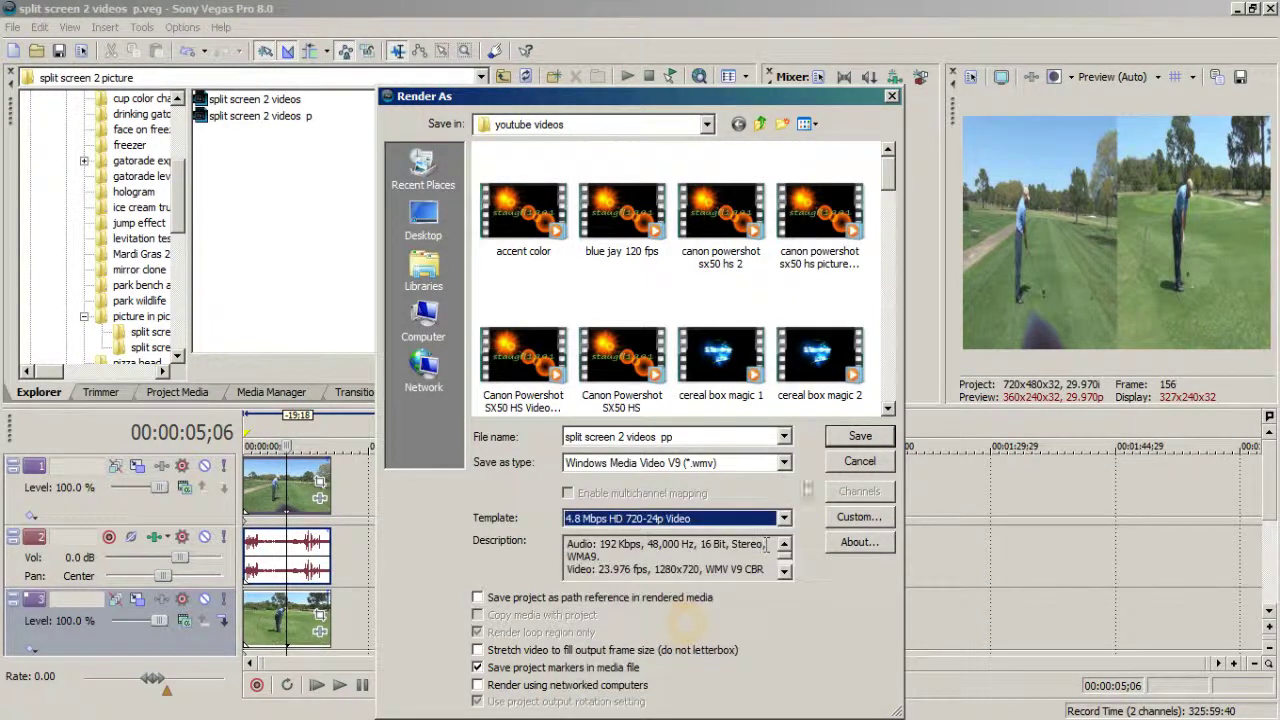
{"action": "left_click", "coordinate": [848, 440]}
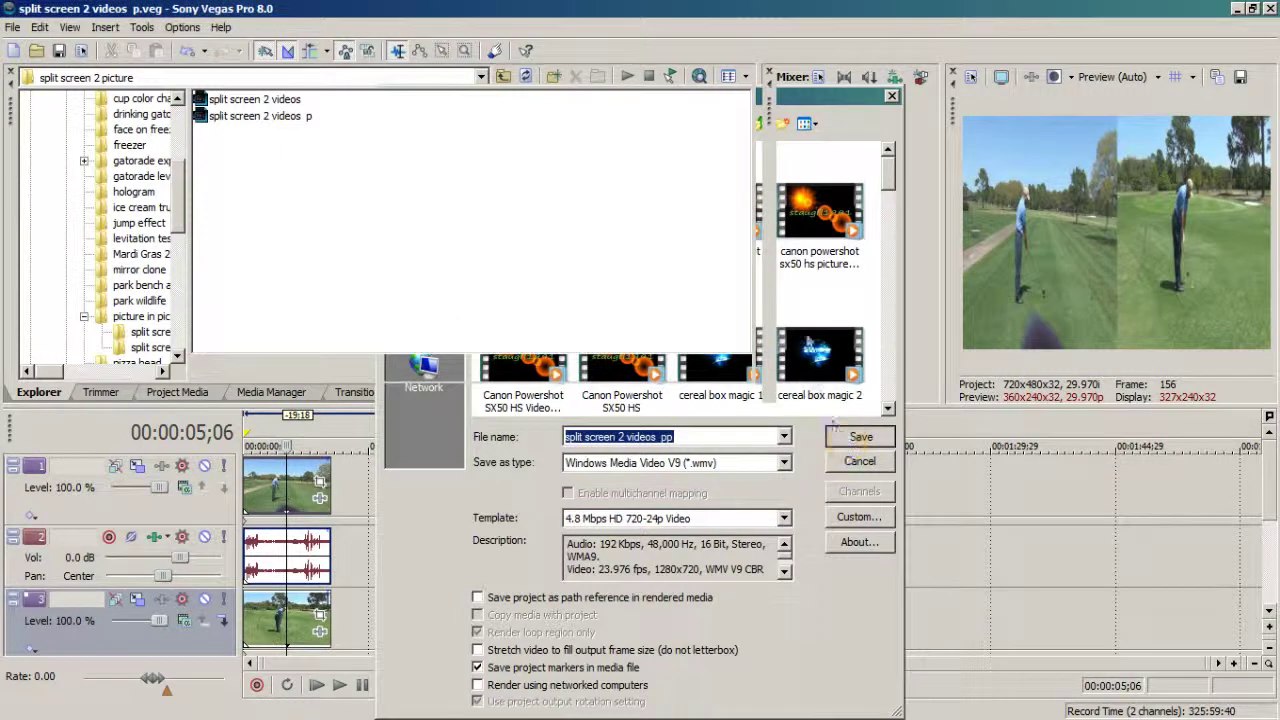
Cancel the running WMV render at 18% progress.
{"action": "left_click", "coordinate": [1139, 266]}
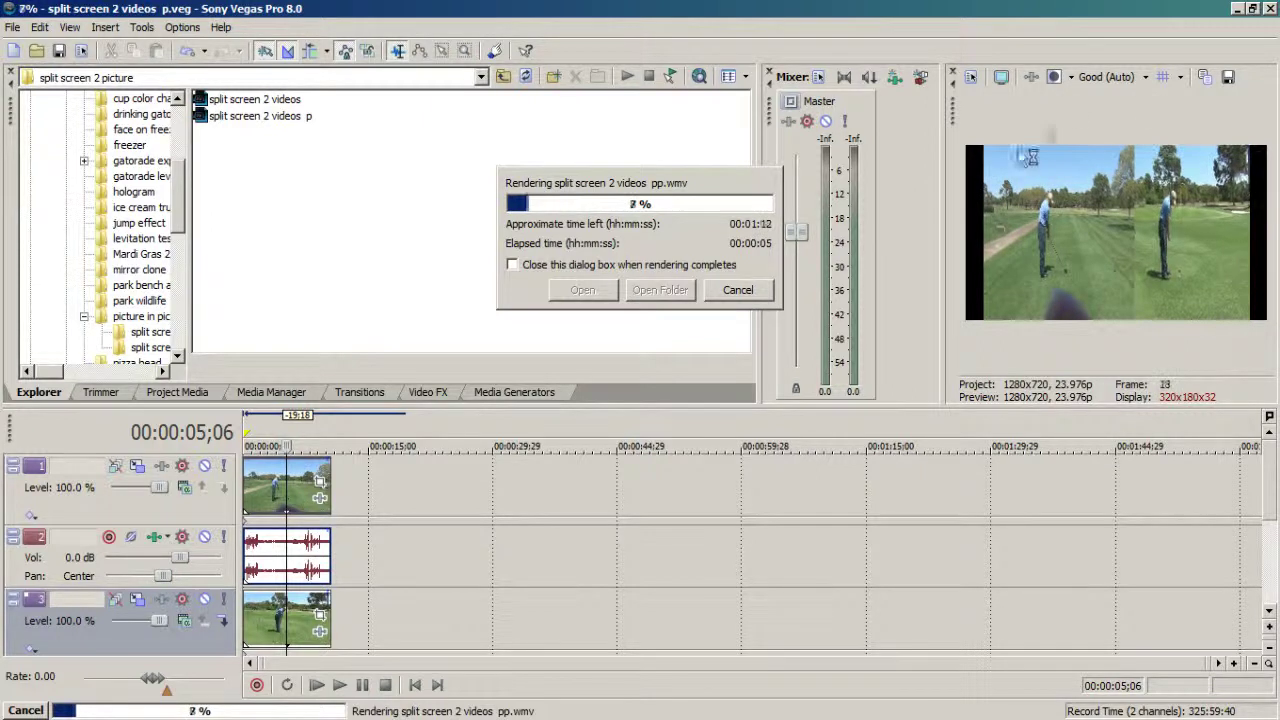
{"action": "left_click", "coordinate": [1084, 240]}
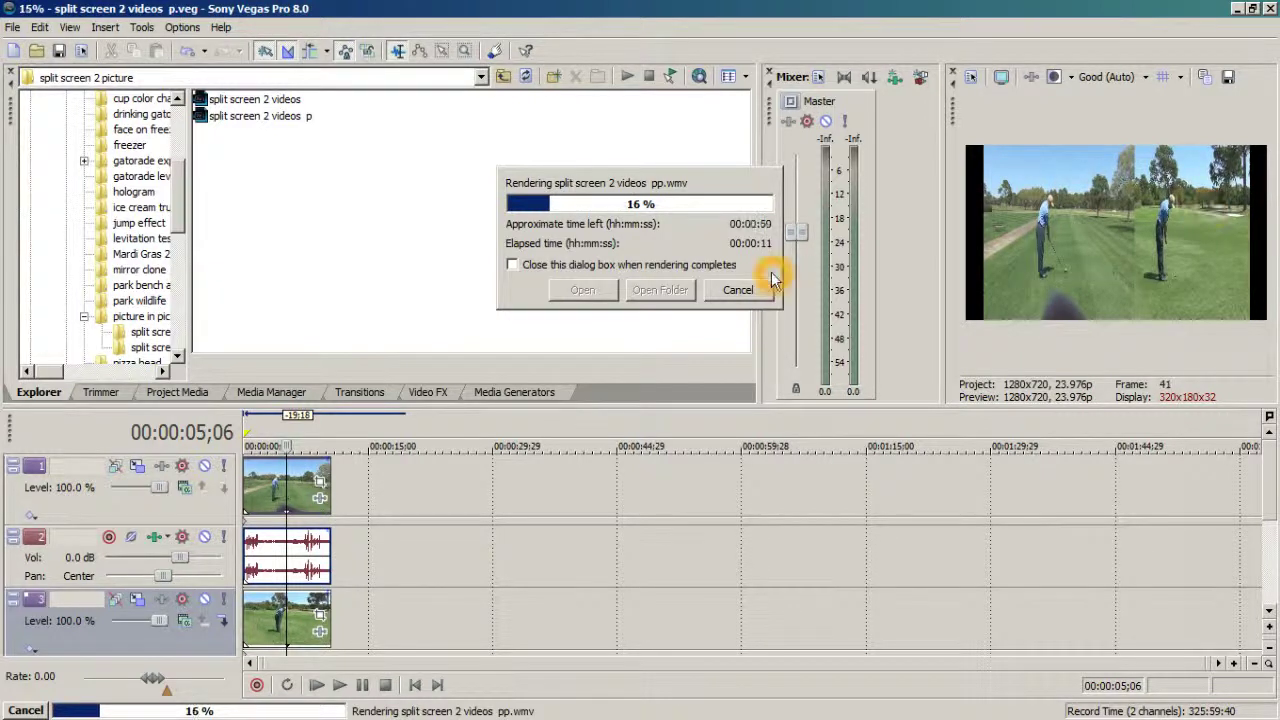
{"action": "left_click", "coordinate": [745, 292]}
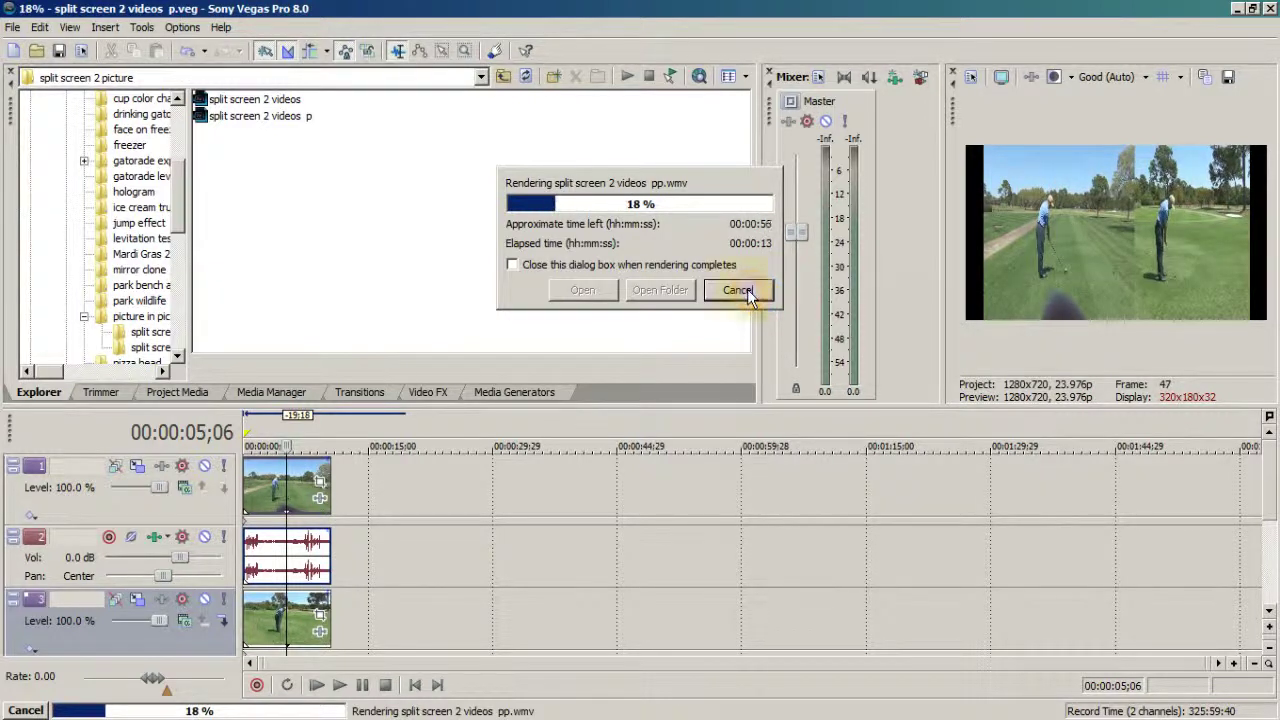
{"action": "left_click", "coordinate": [743, 291]}
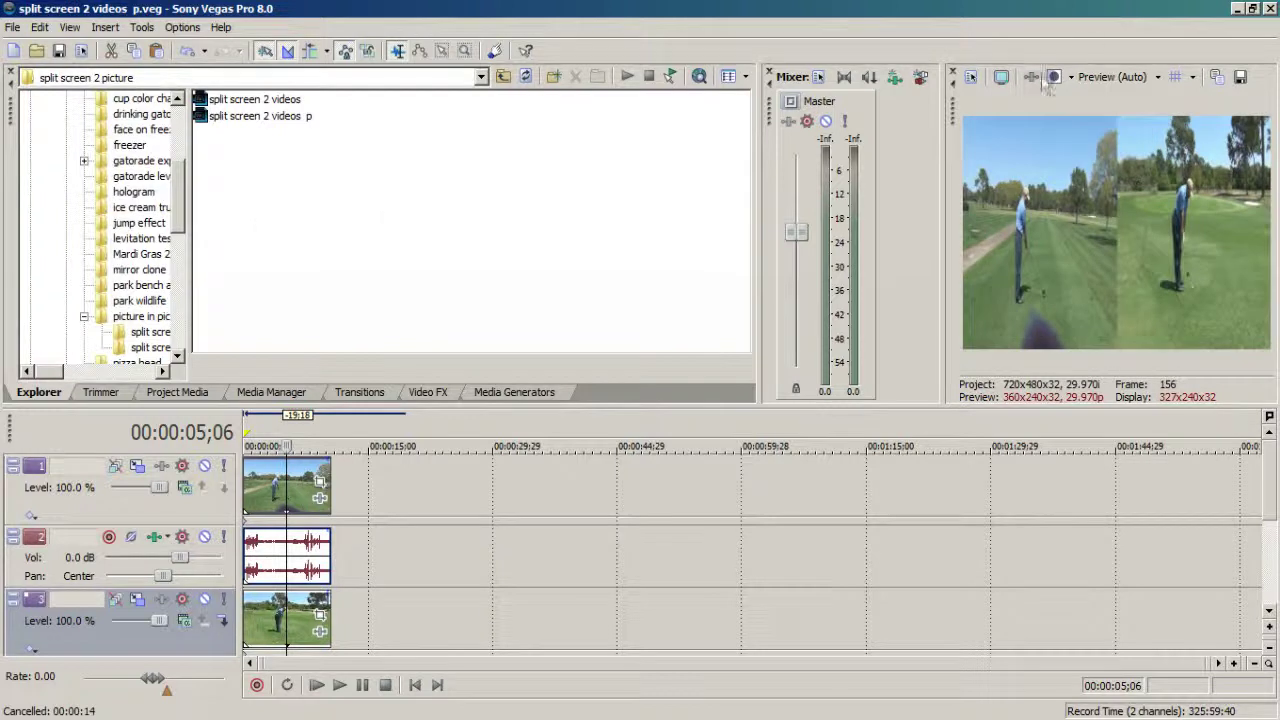
Show the preview grid and nudge Track 1's frame left past X -247.88.
{"action": "left_click", "coordinate": [1173, 79]}
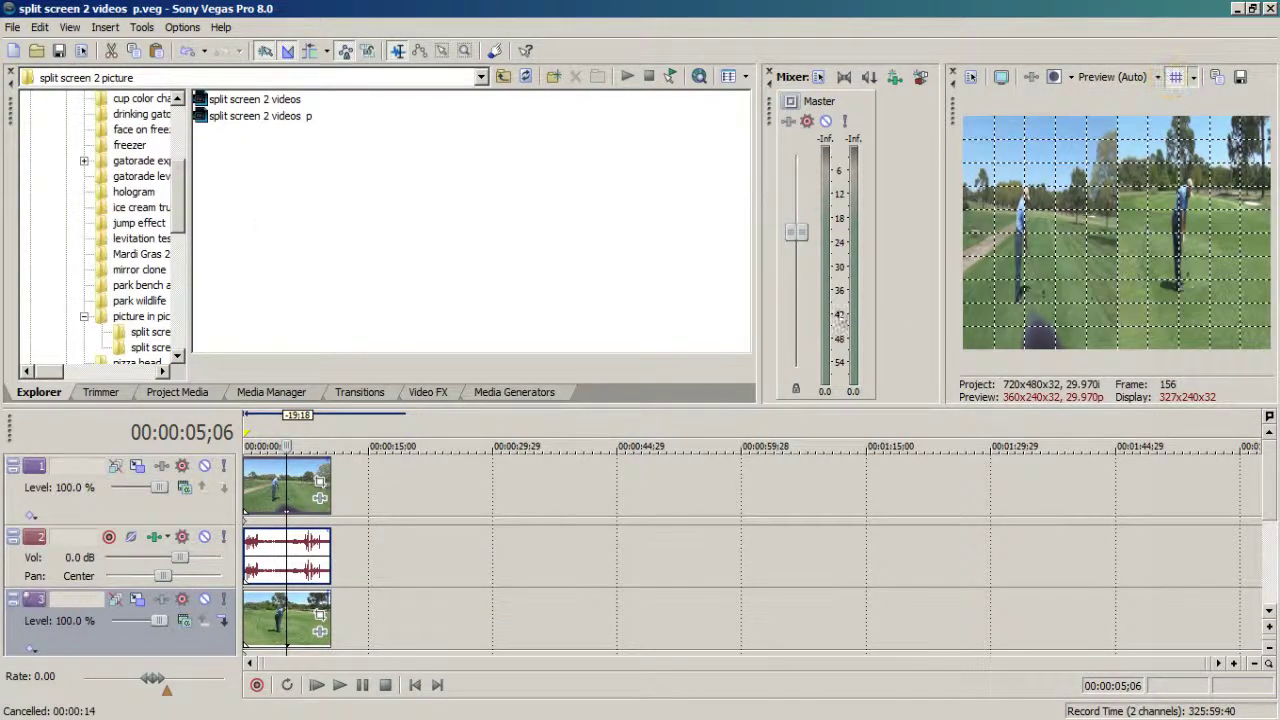
{"action": "left_click", "coordinate": [139, 469]}
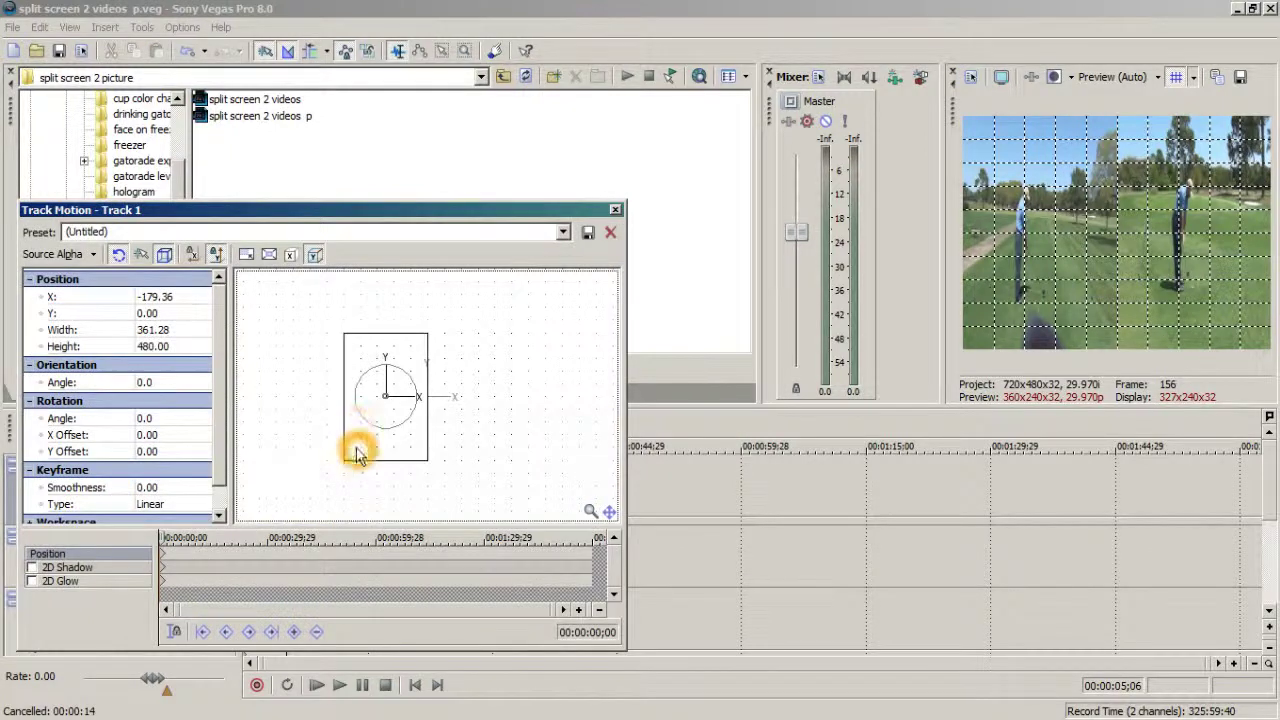
{"action": "left_click", "coordinate": [356, 446]}
{"action": "left_click", "coordinate": [378, 455]}
{"action": "left_click", "coordinate": [362, 499]}
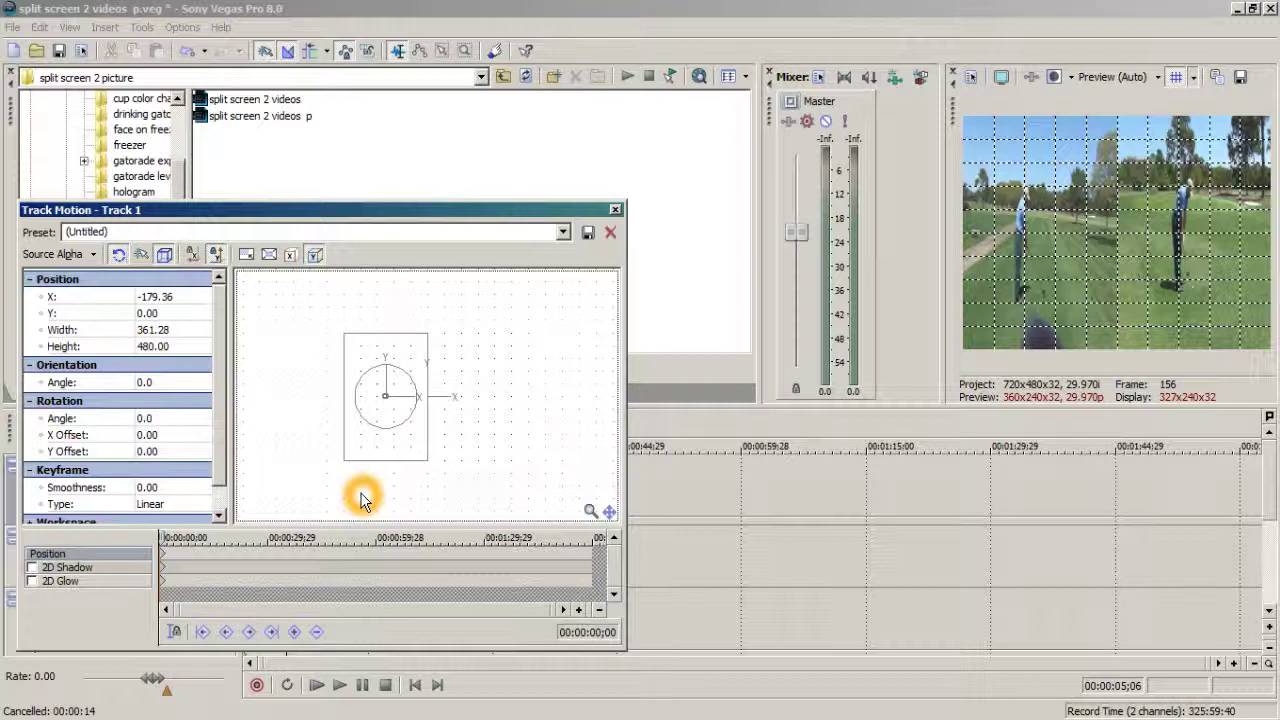
{"action": "key", "text": "Left"}
{"action": "key", "text": "Left"}
{"action": "key", "text": "Left"}
{"action": "key", "text": "Left"}
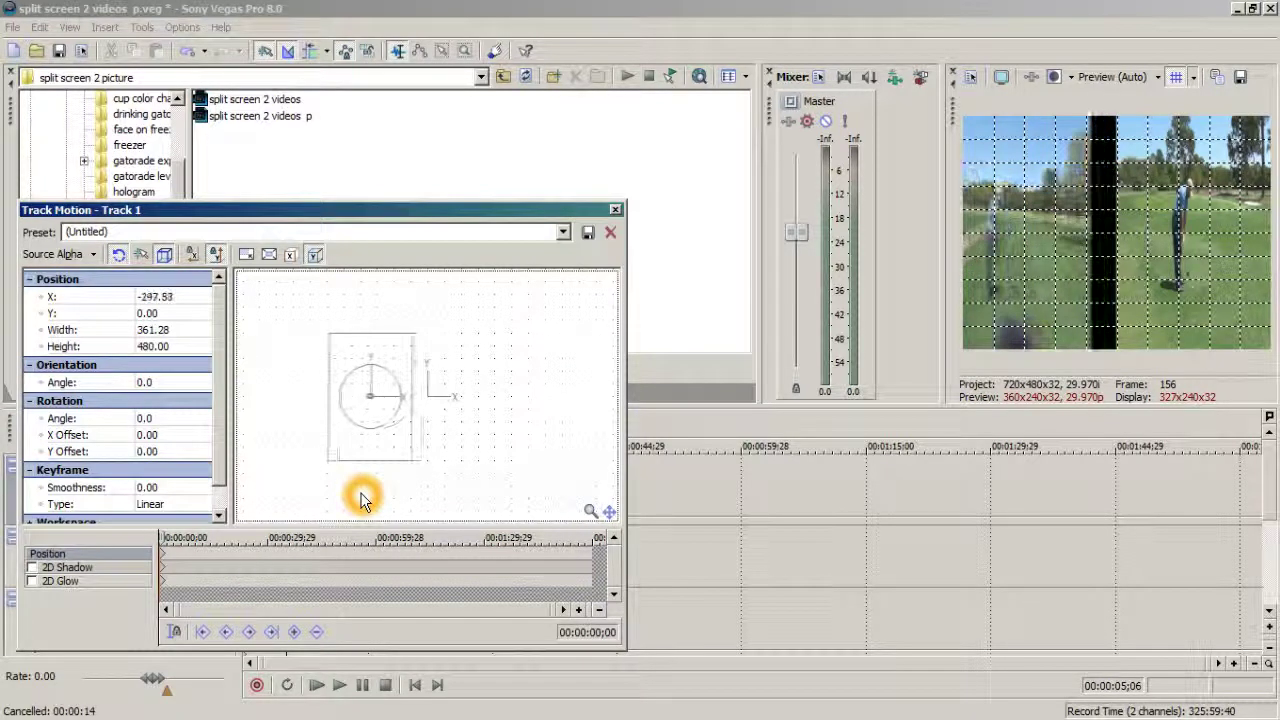
{"action": "key", "text": "Left"}
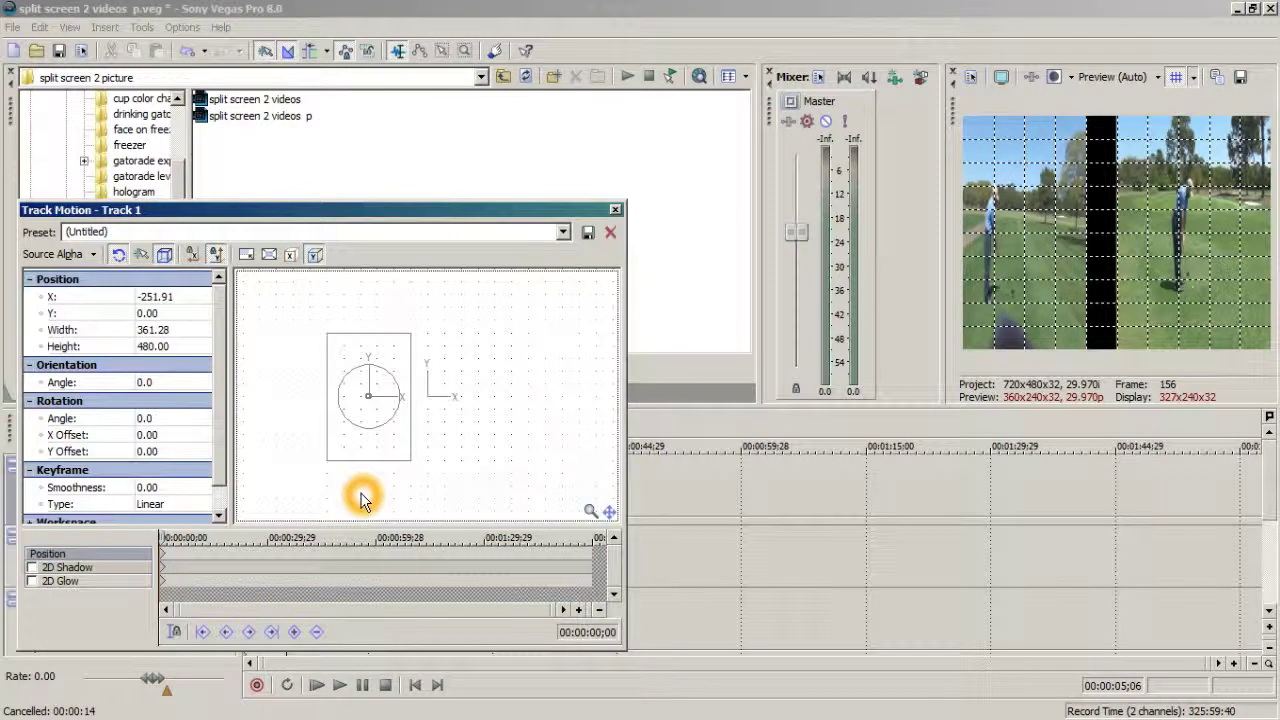
Settle Track 1's frame at X -235.79 and close Track Motion.
{"action": "left_click", "coordinate": [325, 405]}
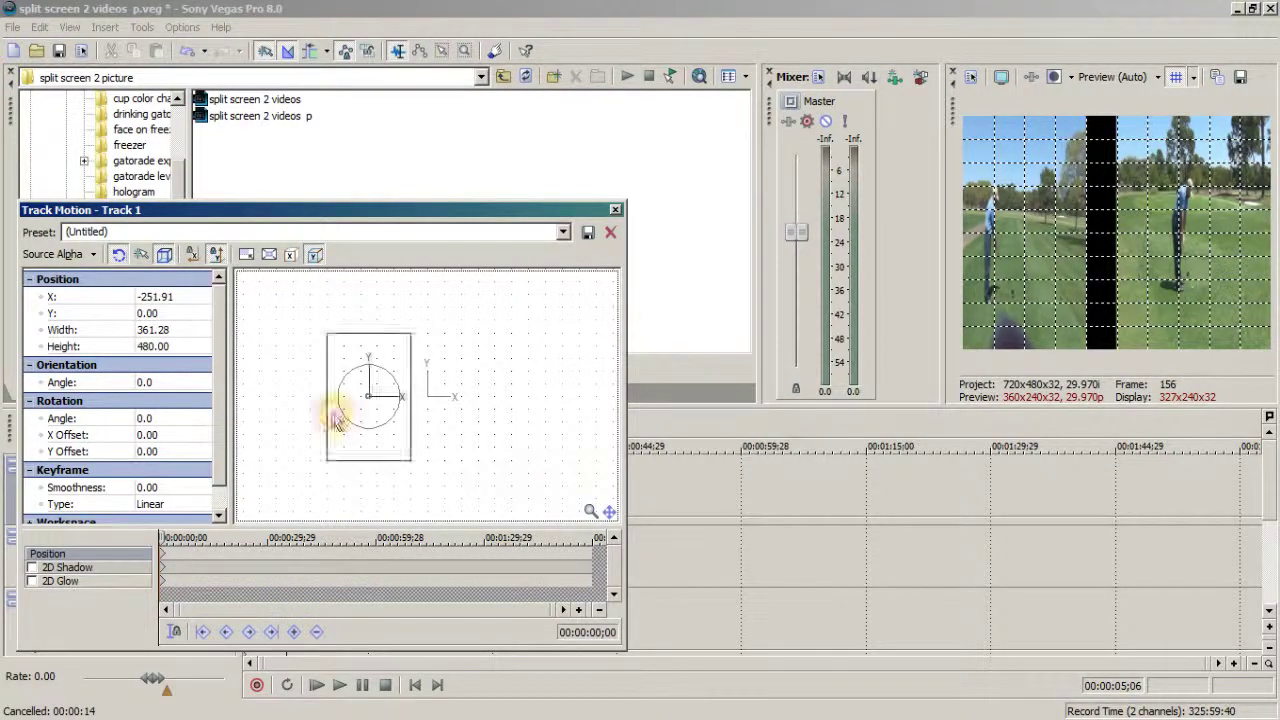
{"action": "left_click", "coordinate": [412, 455]}
{"action": "left_click", "coordinate": [419, 347]}
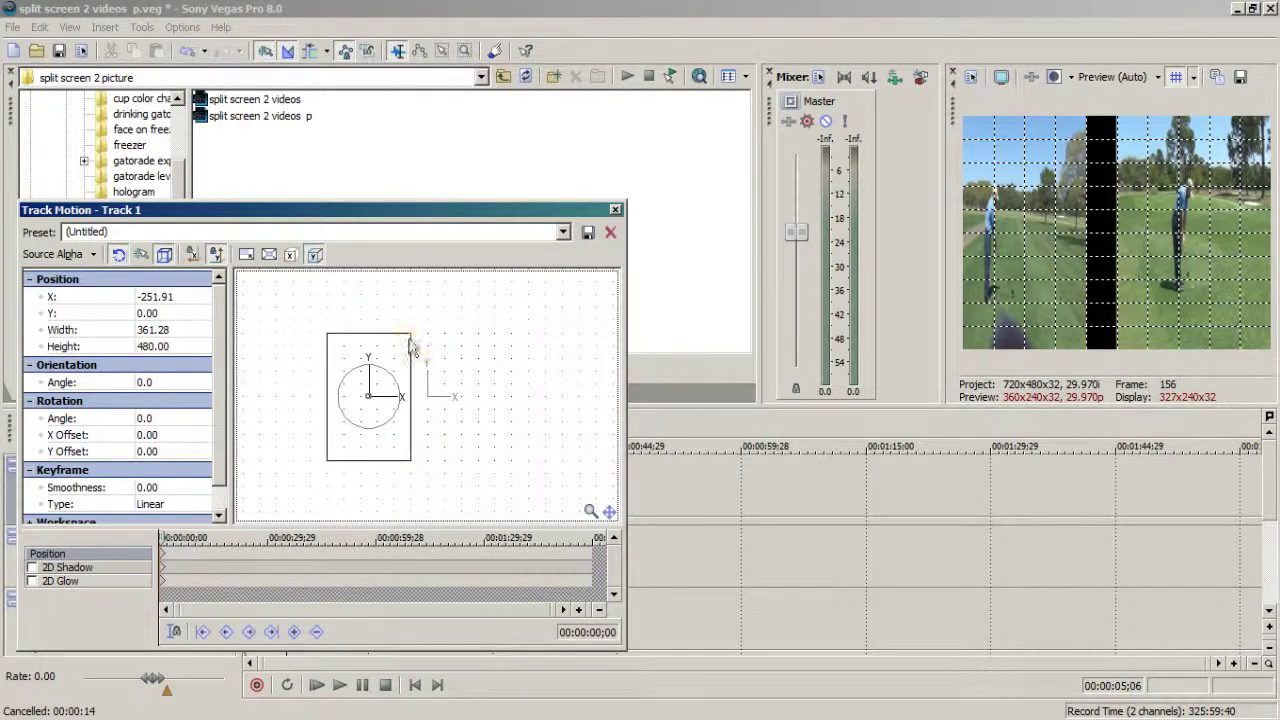
{"action": "left_click", "coordinate": [411, 369]}
{"action": "left_click", "coordinate": [611, 238]}
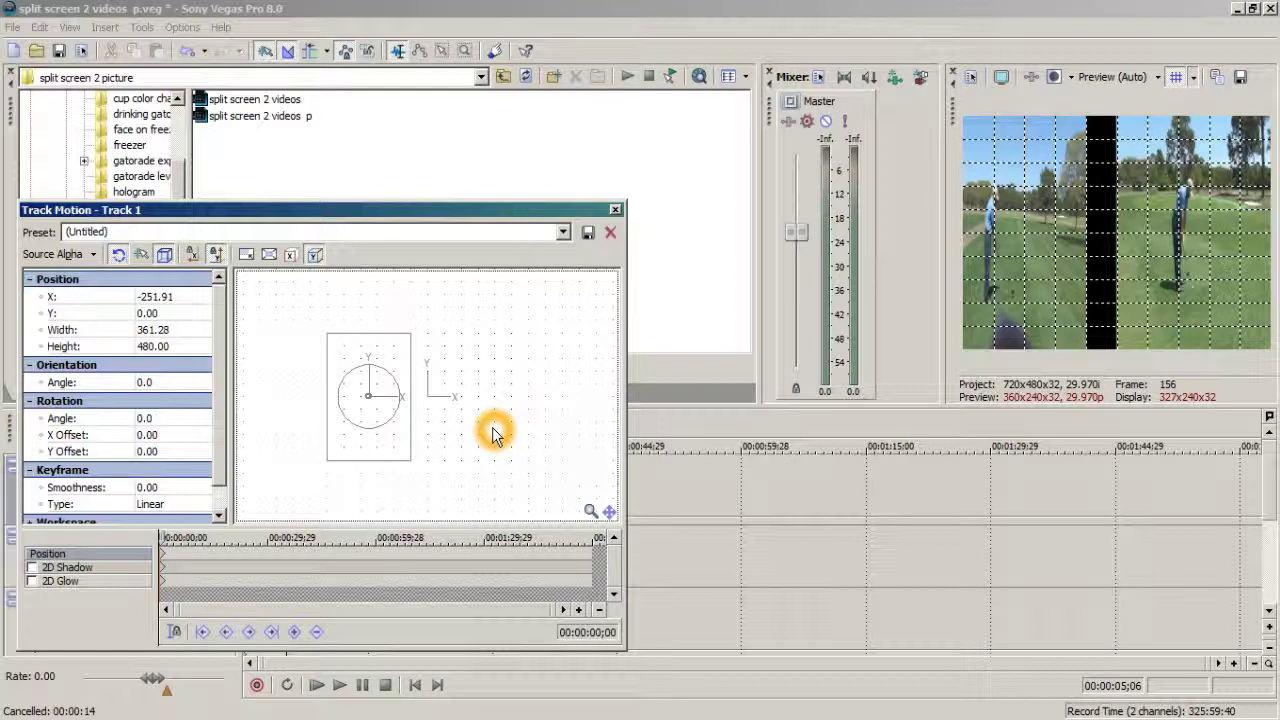
{"action": "key", "text": "Right"}
{"action": "key", "text": "Right"}
{"action": "key", "text": "Right"}
{"action": "key", "text": "Right"}
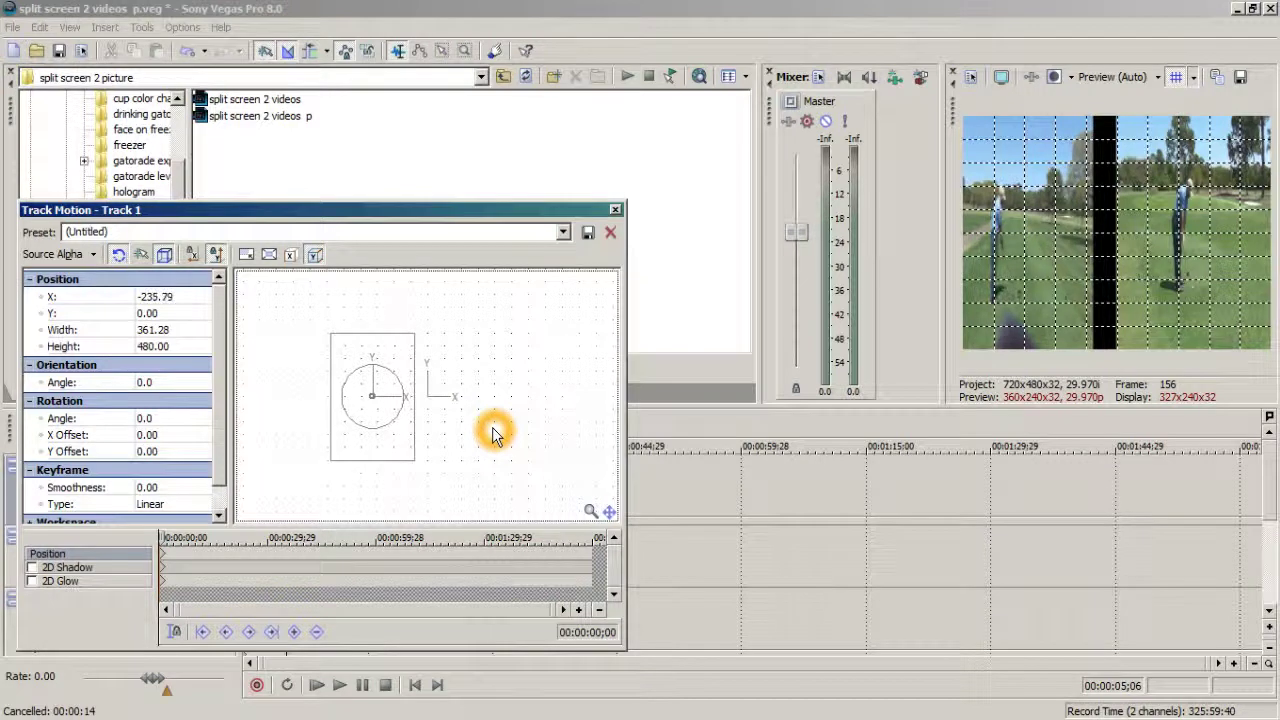
{"action": "left_click", "coordinate": [615, 209]}
Nudge Track 3's frame with the keypad to X 235.79 and close Track Motion.
{"action": "left_click", "coordinate": [138, 598]}
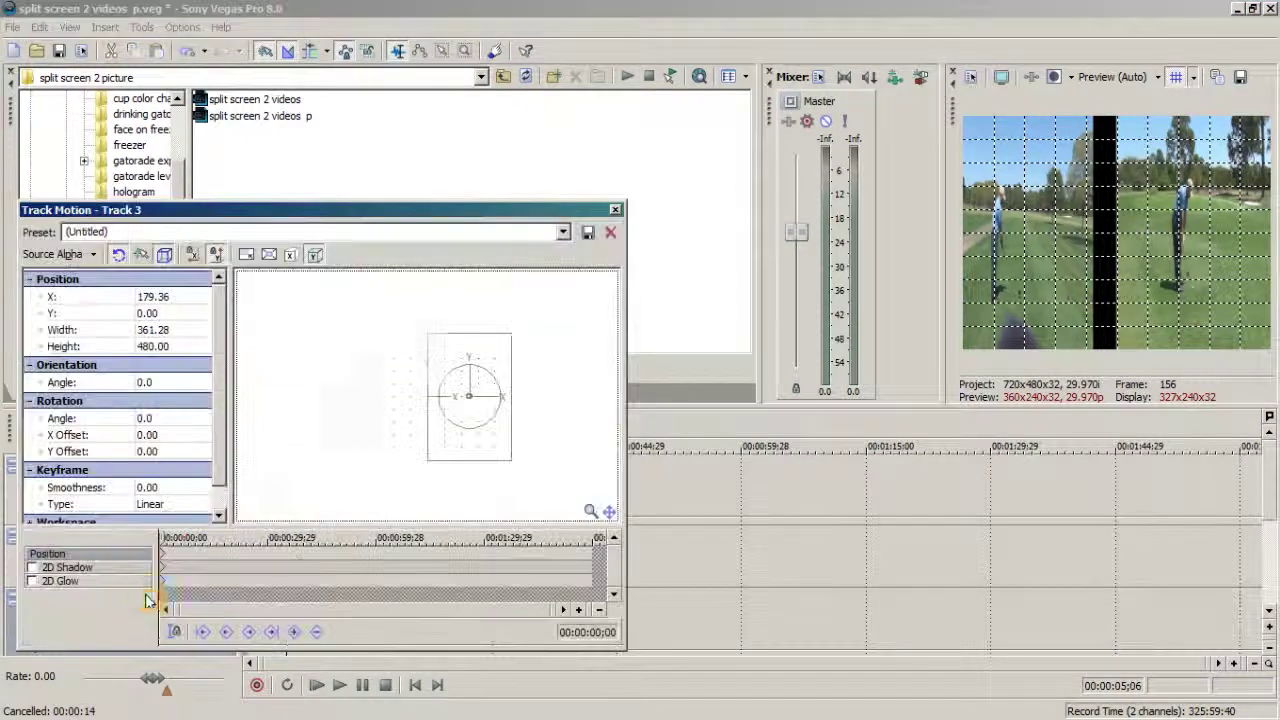
{"action": "left_click", "coordinate": [434, 337]}
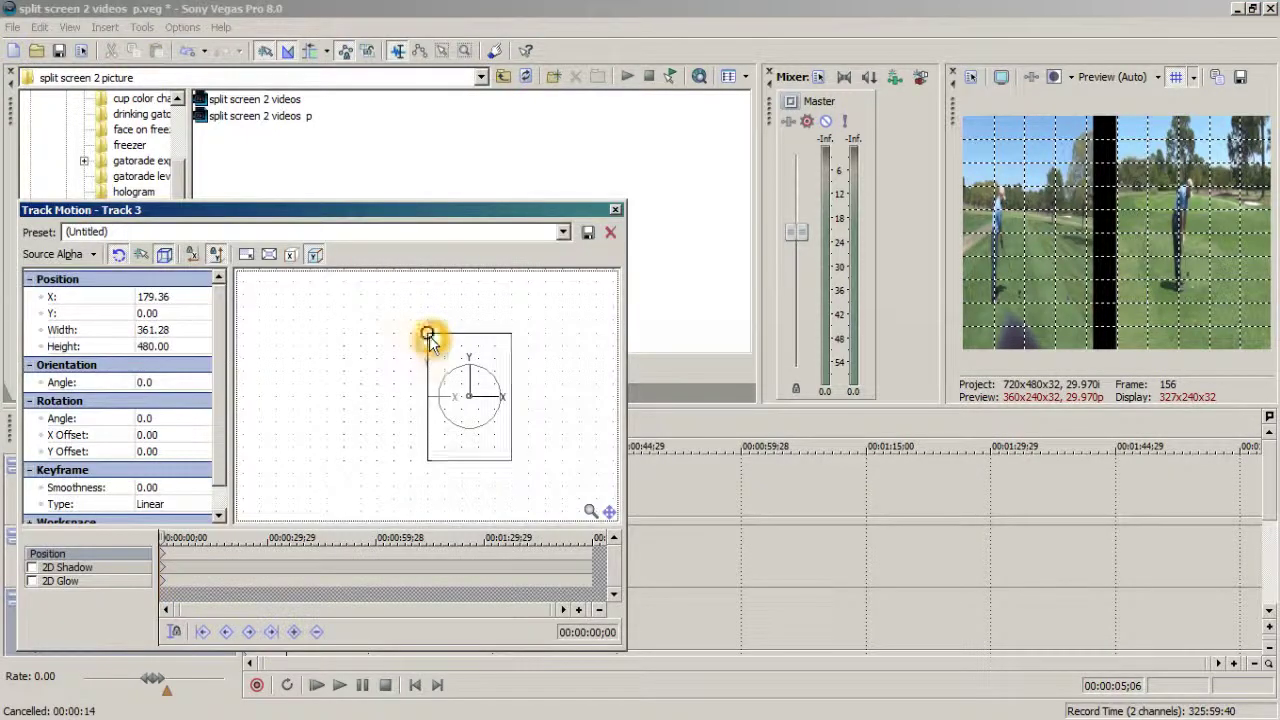
{"action": "left_click", "coordinate": [427, 503]}
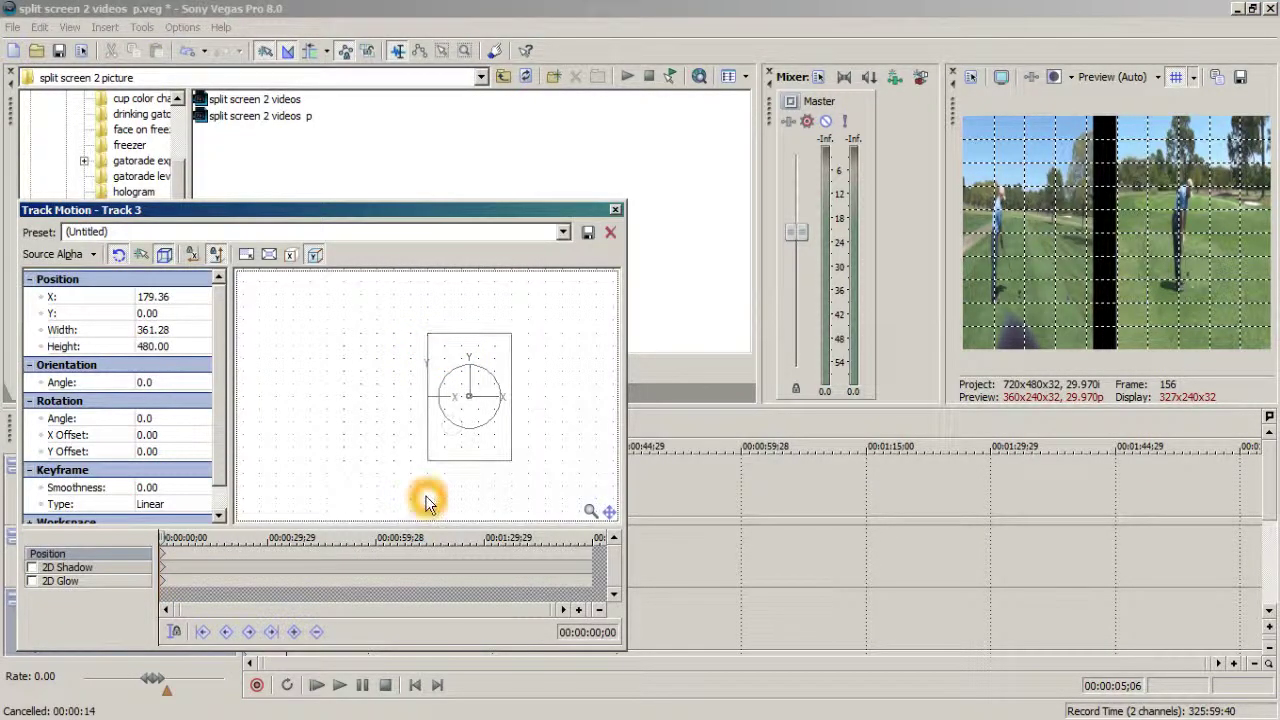
{"action": "key", "text": "KP_6"}
{"action": "key", "text": "KP_6"}
{"action": "key", "text": "KP_6"}
{"action": "key", "text": "KP_6"}
{"action": "key", "text": "KP_6"}
{"action": "key", "text": "KP_6"}
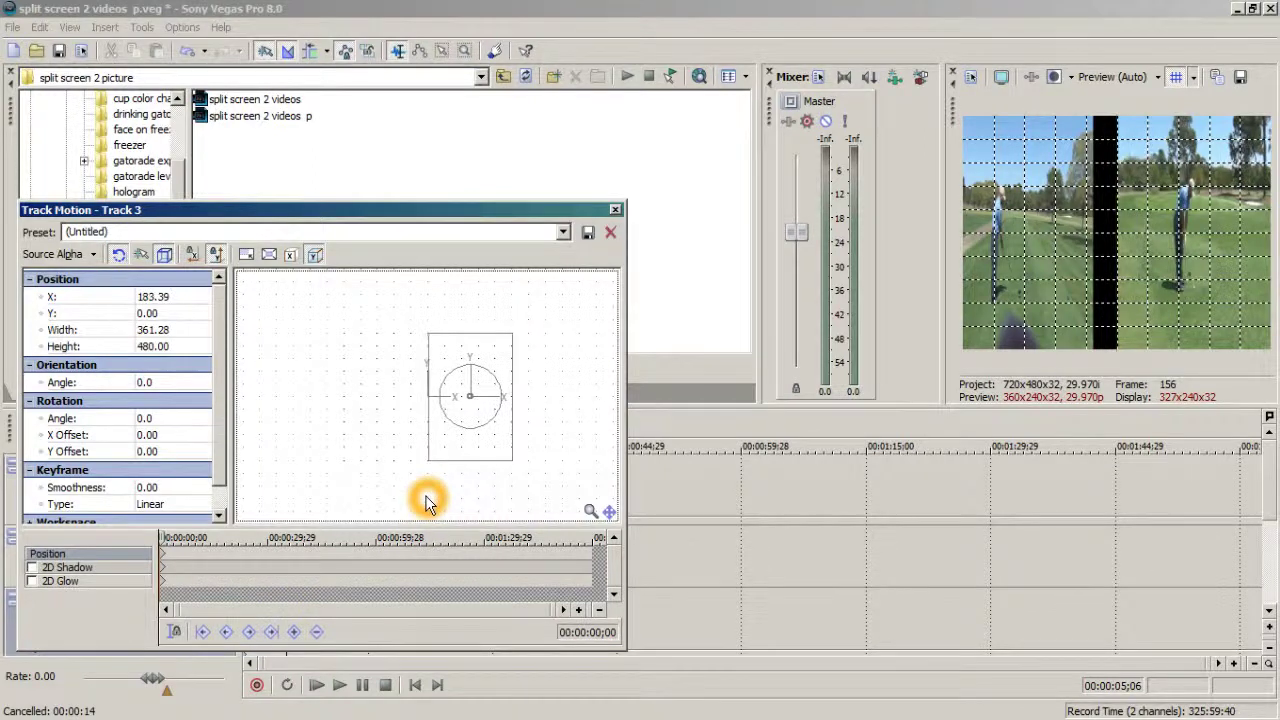
{"action": "key", "text": "KP_6"}
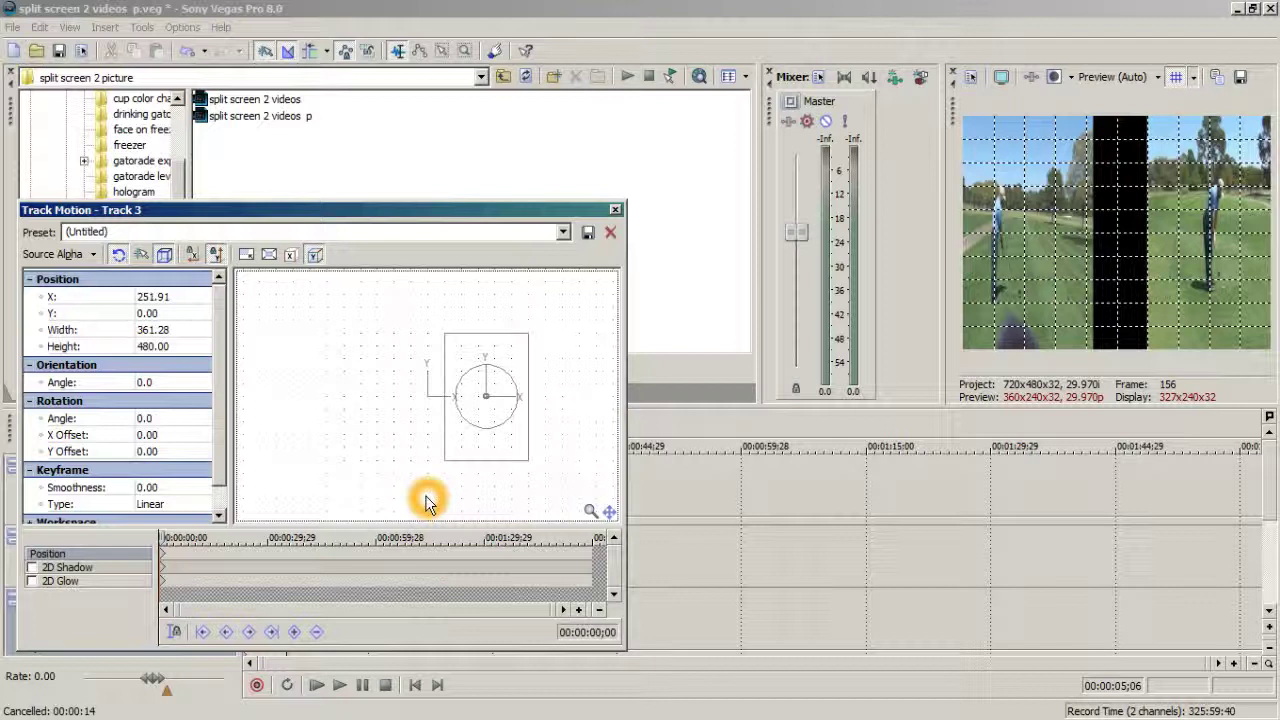
{"action": "key", "text": "KP_4"}
{"action": "key", "text": "KP_4"}
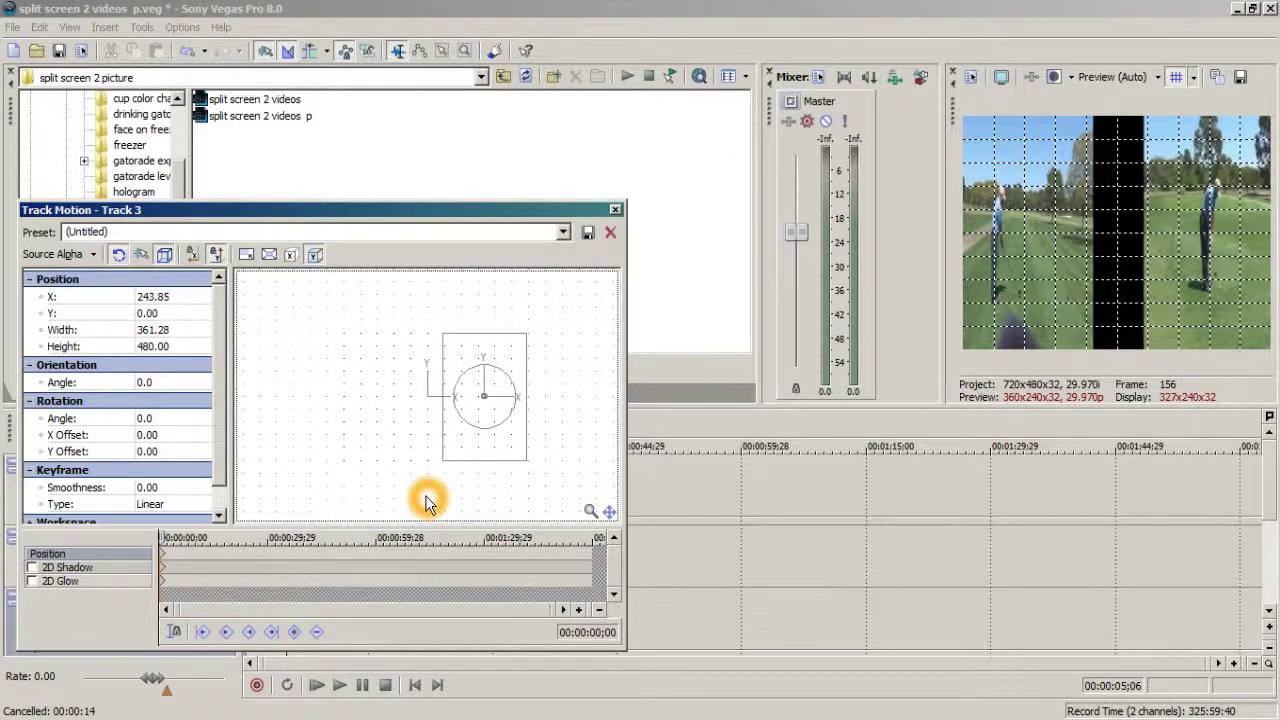
{"action": "key", "text": "KP_4"}
{"action": "key", "text": "KP_4"}
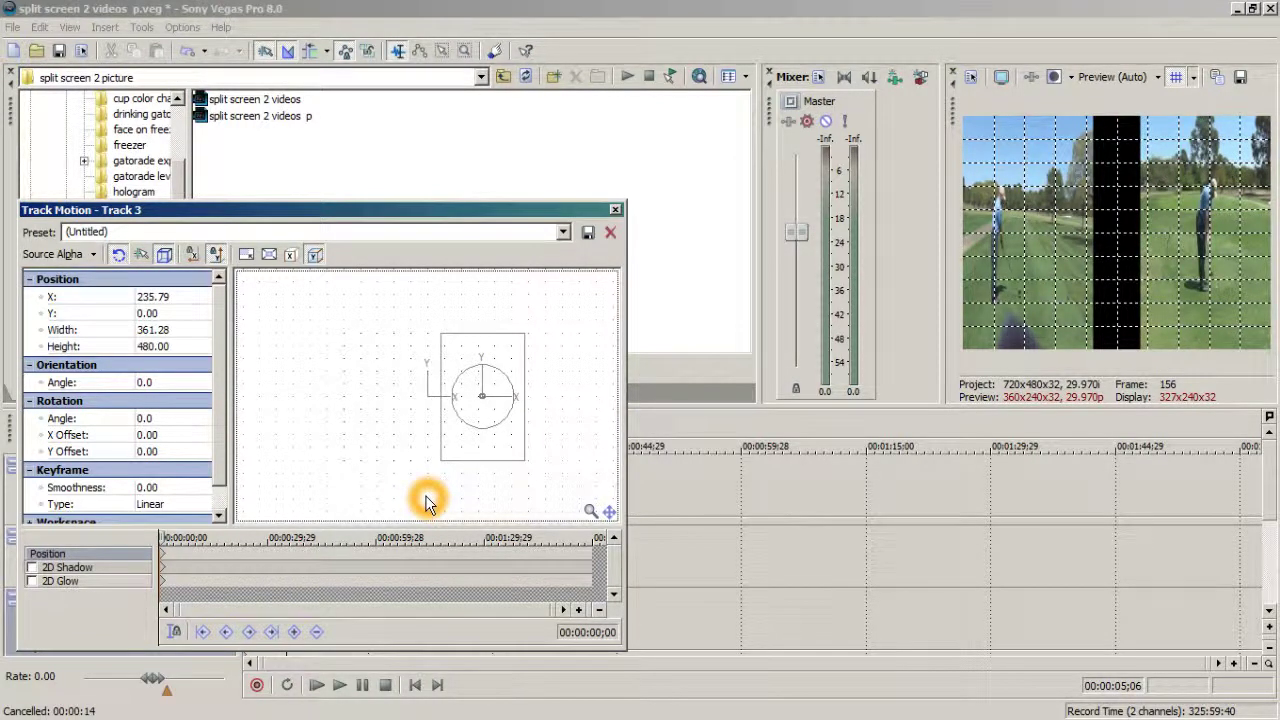
{"action": "left_click", "coordinate": [615, 209]}
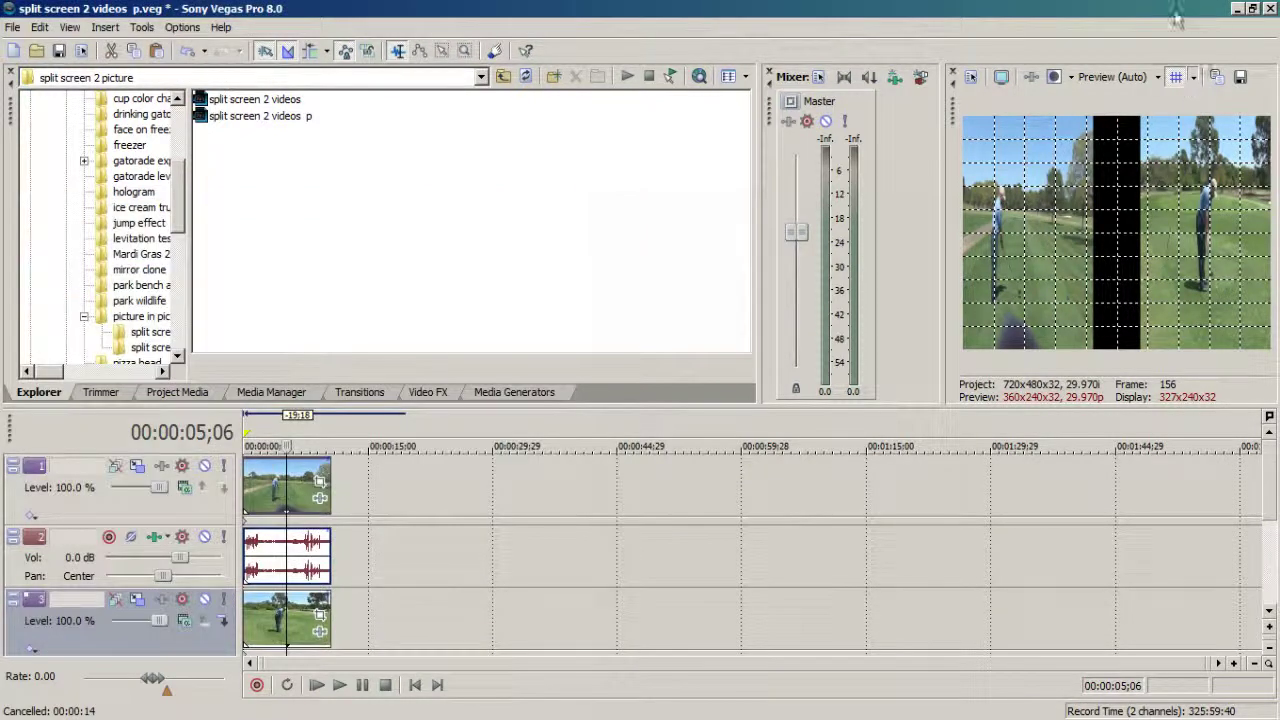
Hide the preview grid, save, and start rendering 'split screen 2 videos pp.wmv', cancelling at 28%.
{"action": "left_click", "coordinate": [1176, 77]}
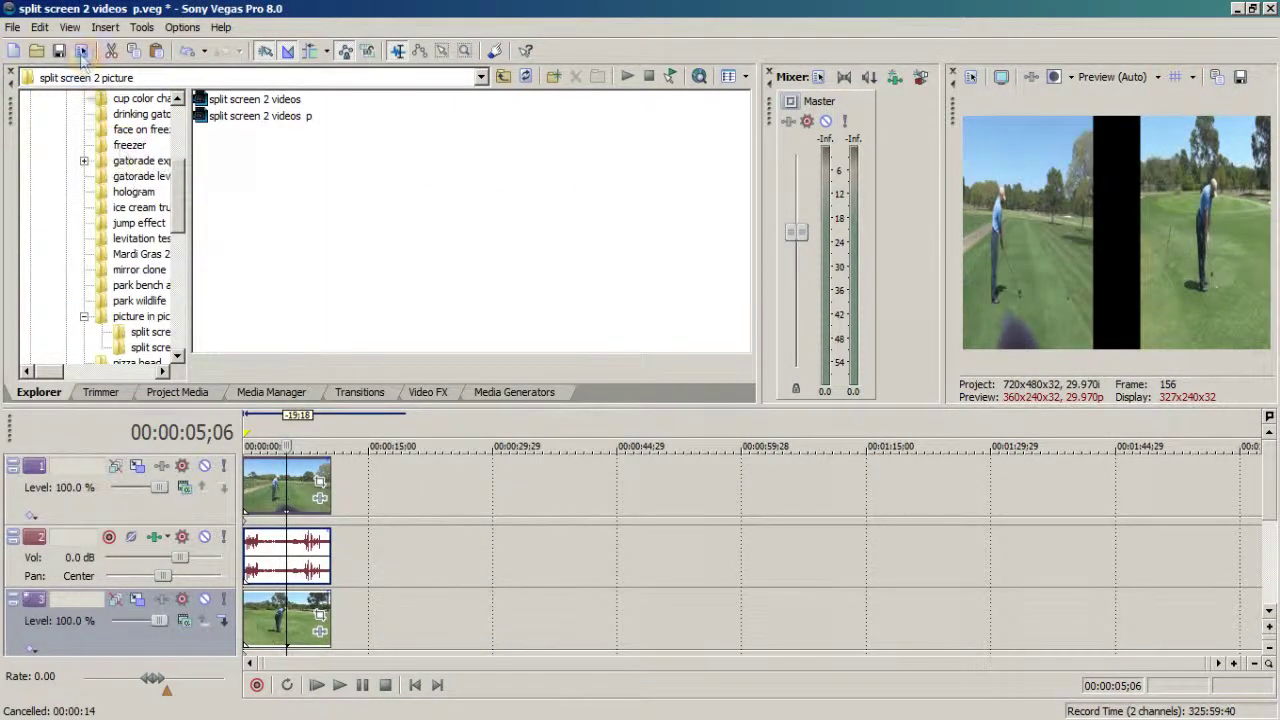
{"action": "left_click", "coordinate": [59, 50]}
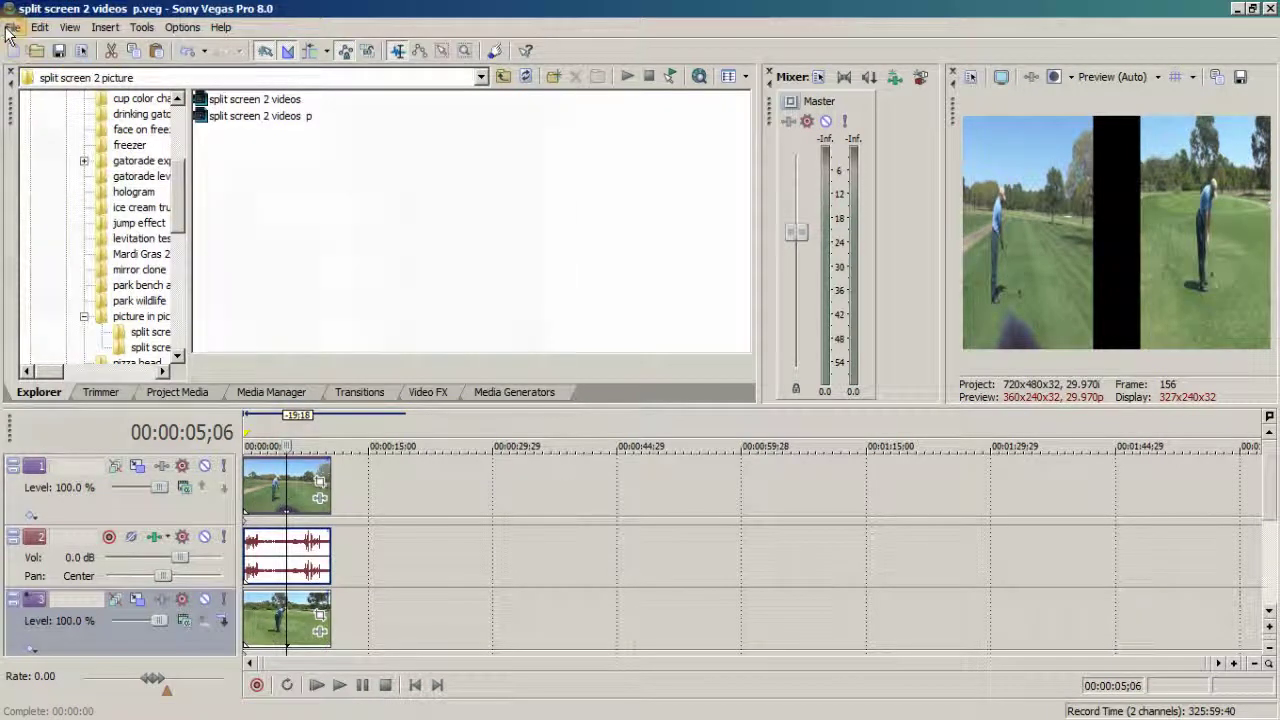
{"action": "left_click", "coordinate": [12, 28]}
{"action": "left_click", "coordinate": [88, 161]}
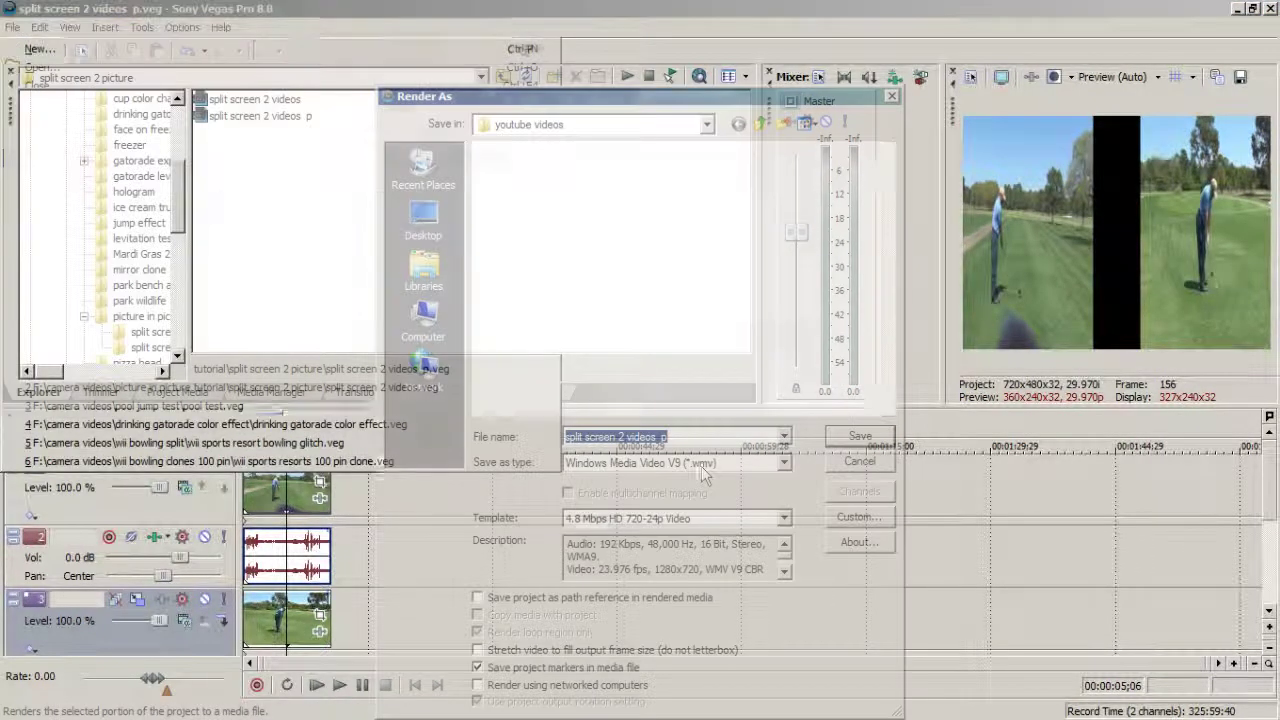
{"action": "left_click", "coordinate": [726, 437]}
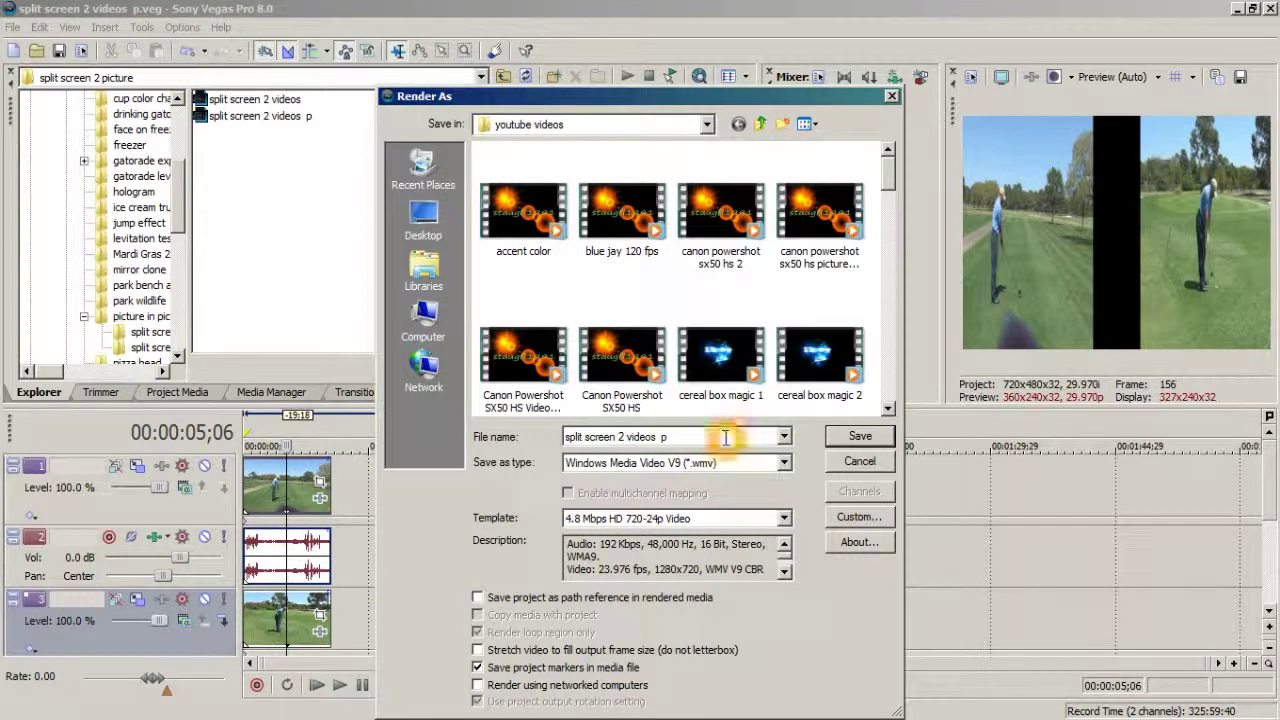
{"action": "type", "text": "p"}
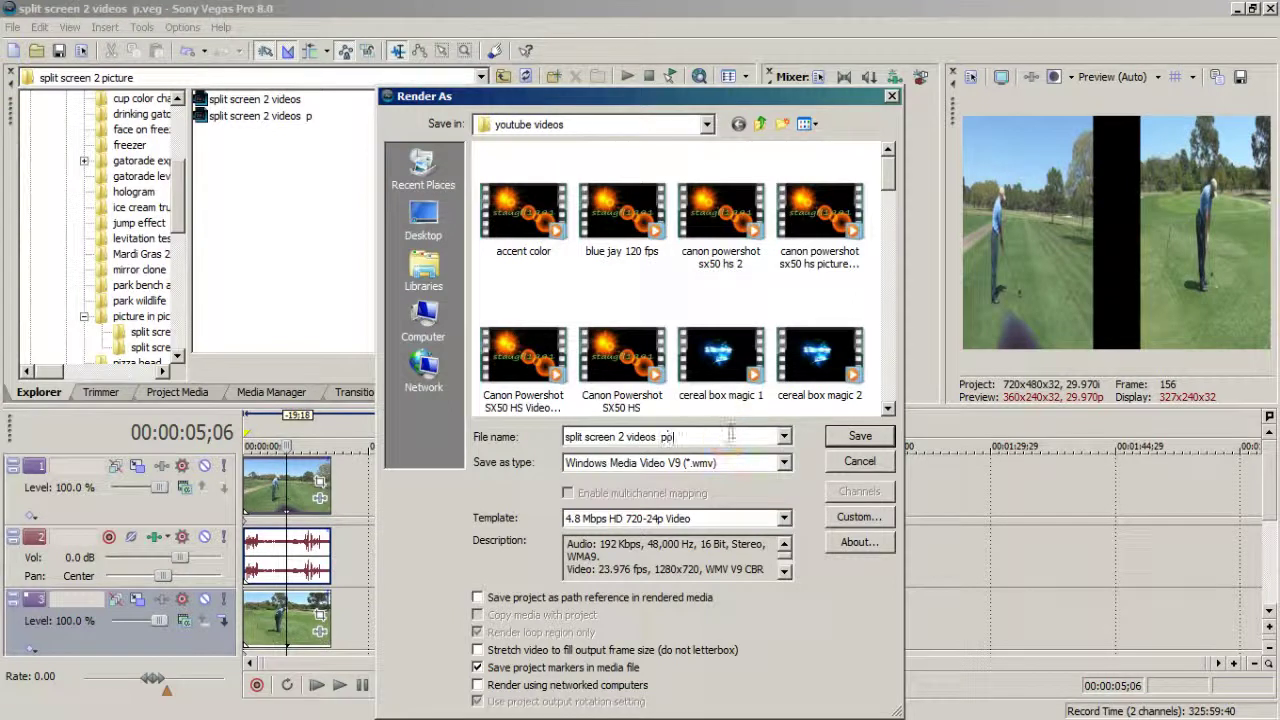
{"action": "left_click", "coordinate": [858, 442]}
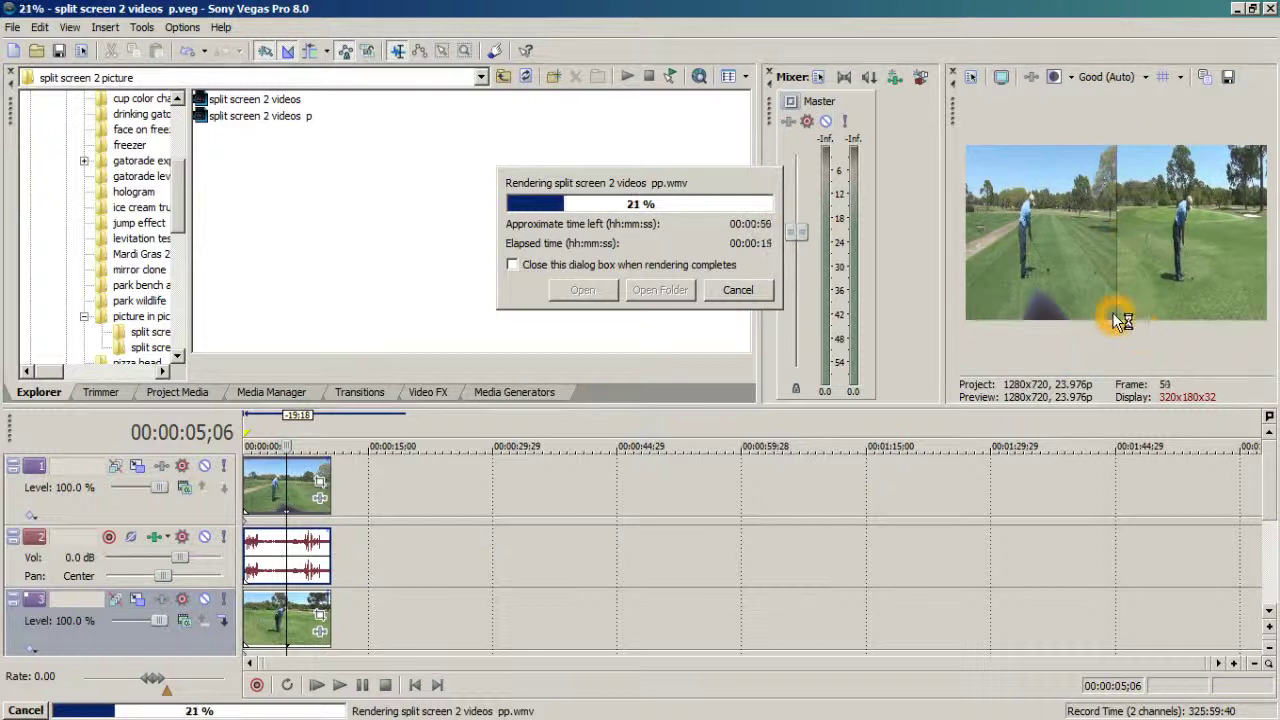
{"action": "left_click", "coordinate": [738, 291]}
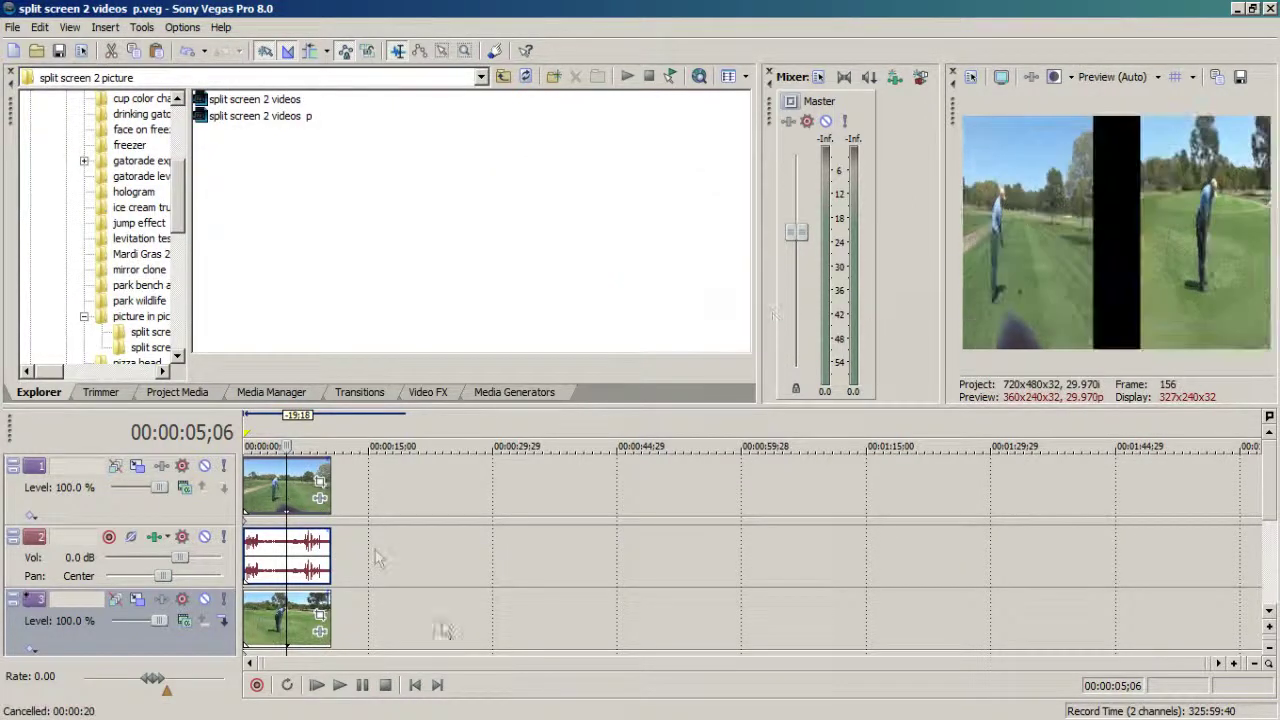
Turn on Maintain aspect ratio in the first track's clip properties.
{"action": "left_click", "coordinate": [1176, 80]}
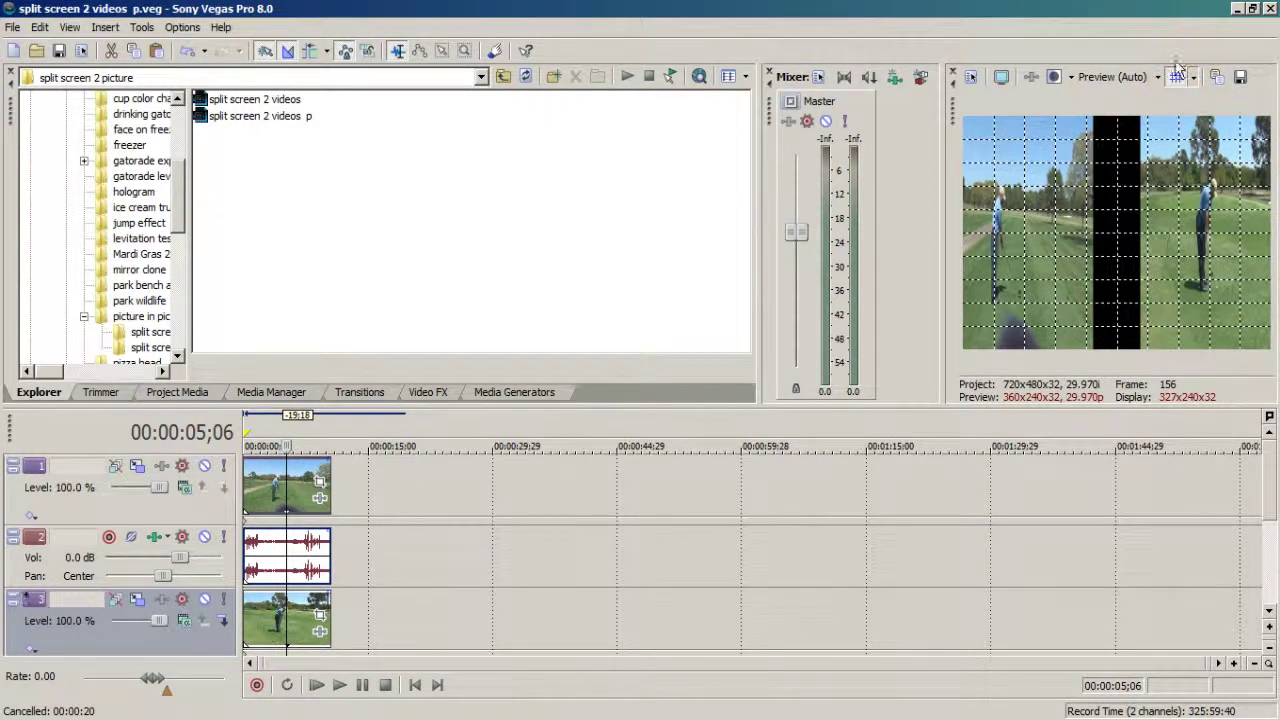
{"action": "left_click", "coordinate": [1178, 78]}
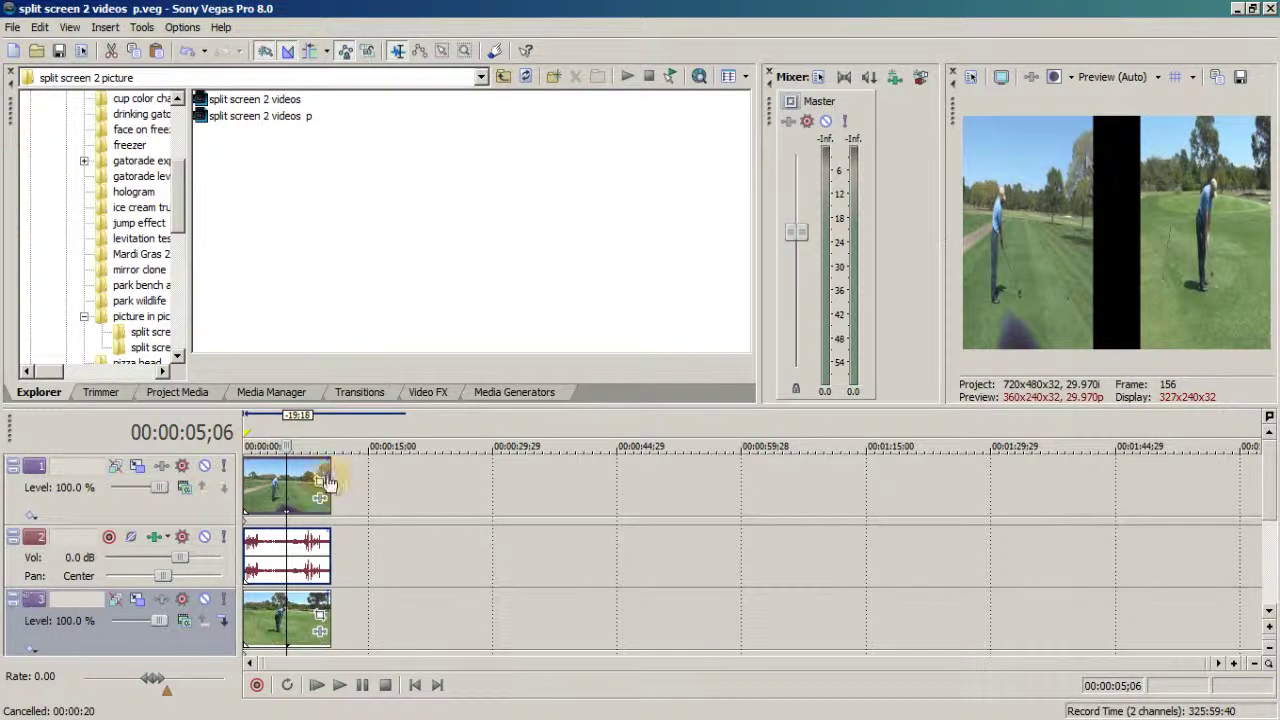
{"action": "left_click", "coordinate": [280, 484]}
{"action": "right_click", "coordinate": [283, 484]}
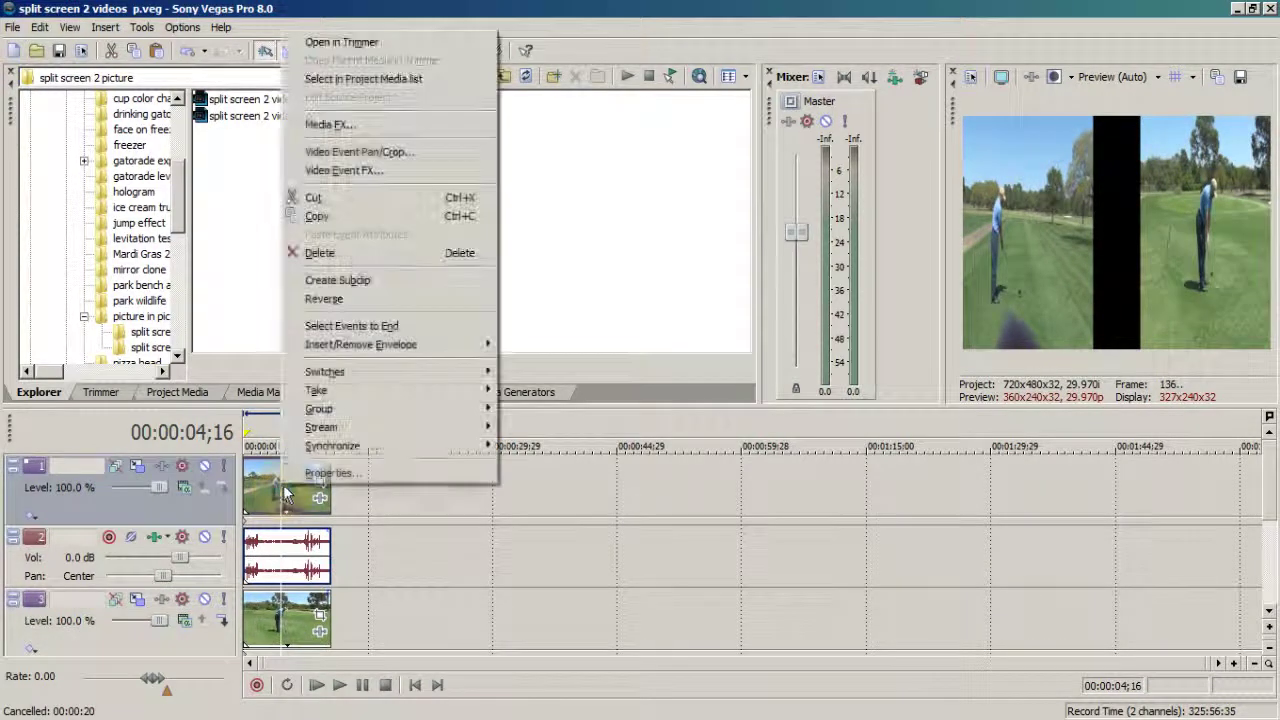
{"action": "left_click", "coordinate": [362, 473]}
{"action": "left_click", "coordinate": [518, 250]}
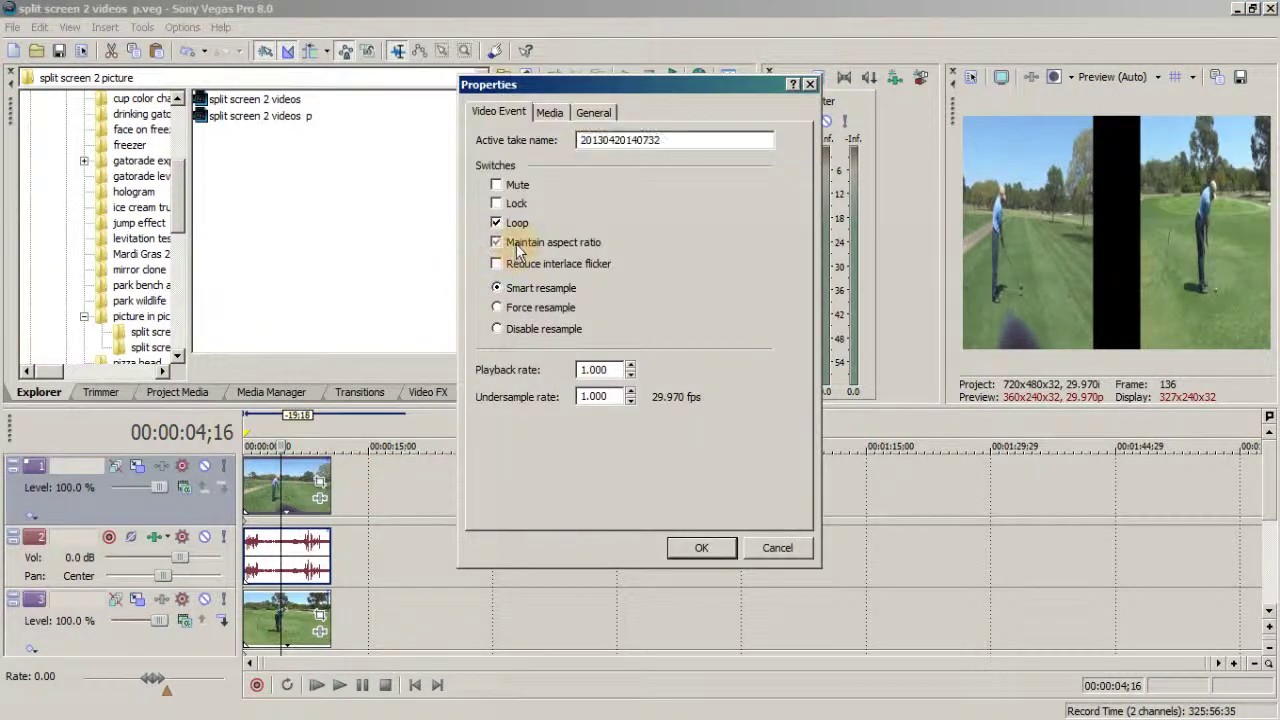
{"action": "left_click", "coordinate": [700, 549]}
Reset Track 1 and Track 3 motion to the (Default) 720 by 480 full-frame preset.
{"action": "left_click", "coordinate": [152, 469]}
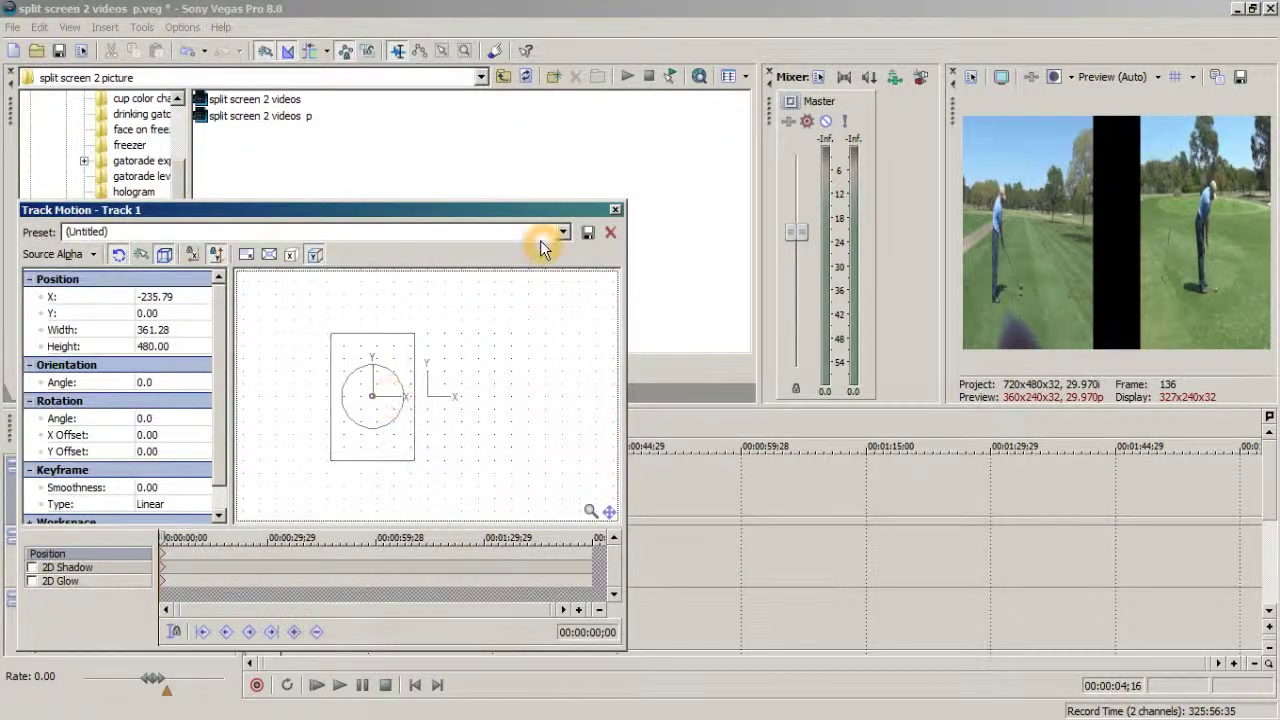
{"action": "left_click", "coordinate": [563, 232]}
{"action": "left_click", "coordinate": [550, 247]}
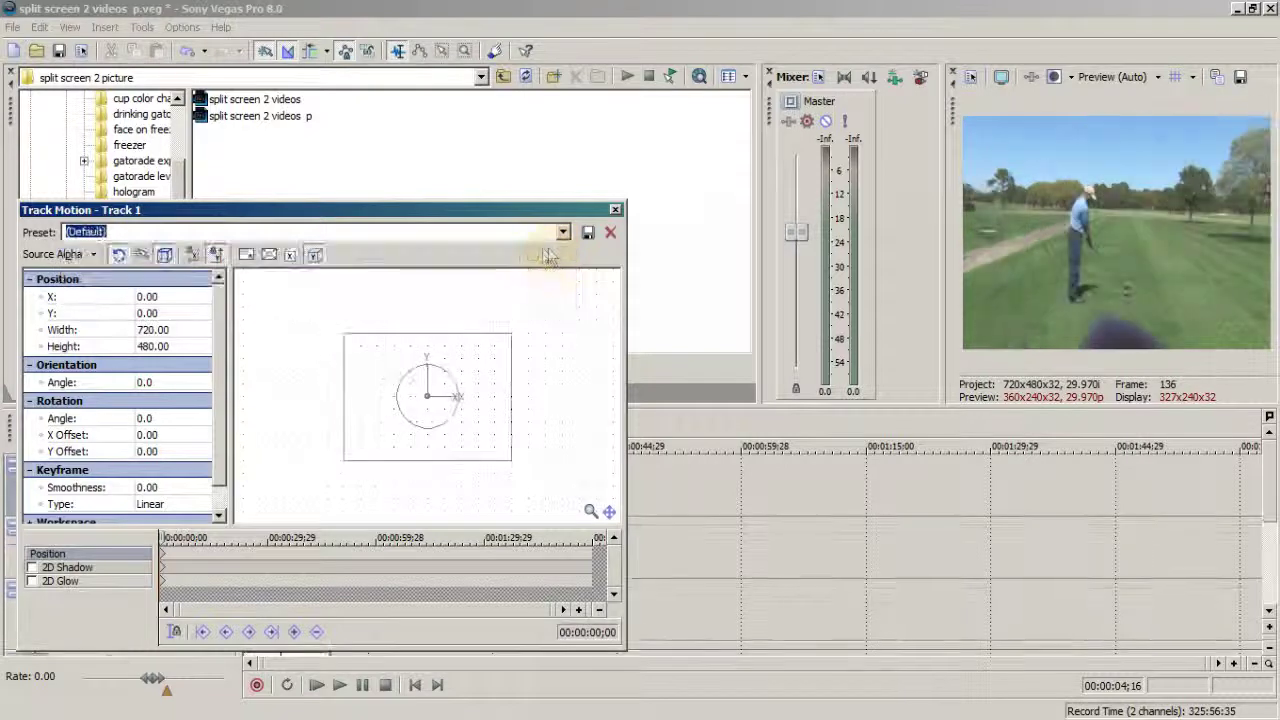
{"action": "left_click", "coordinate": [615, 209]}
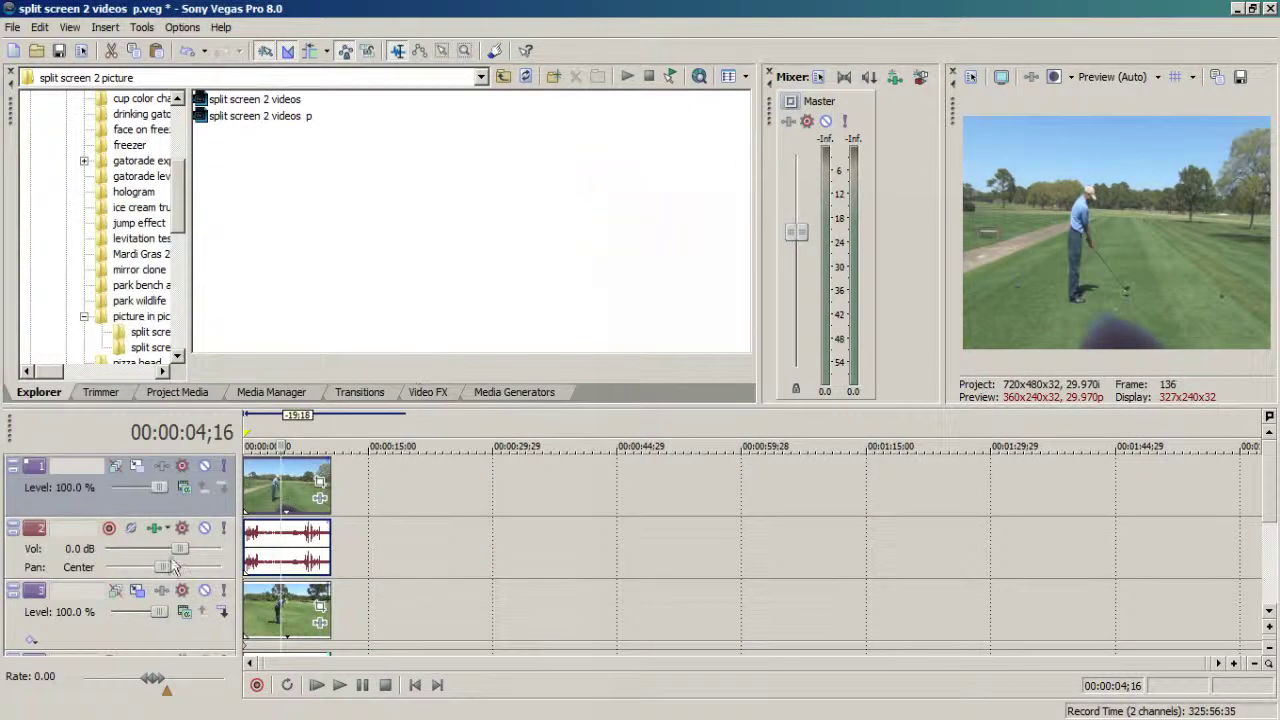
{"action": "left_click", "coordinate": [137, 590]}
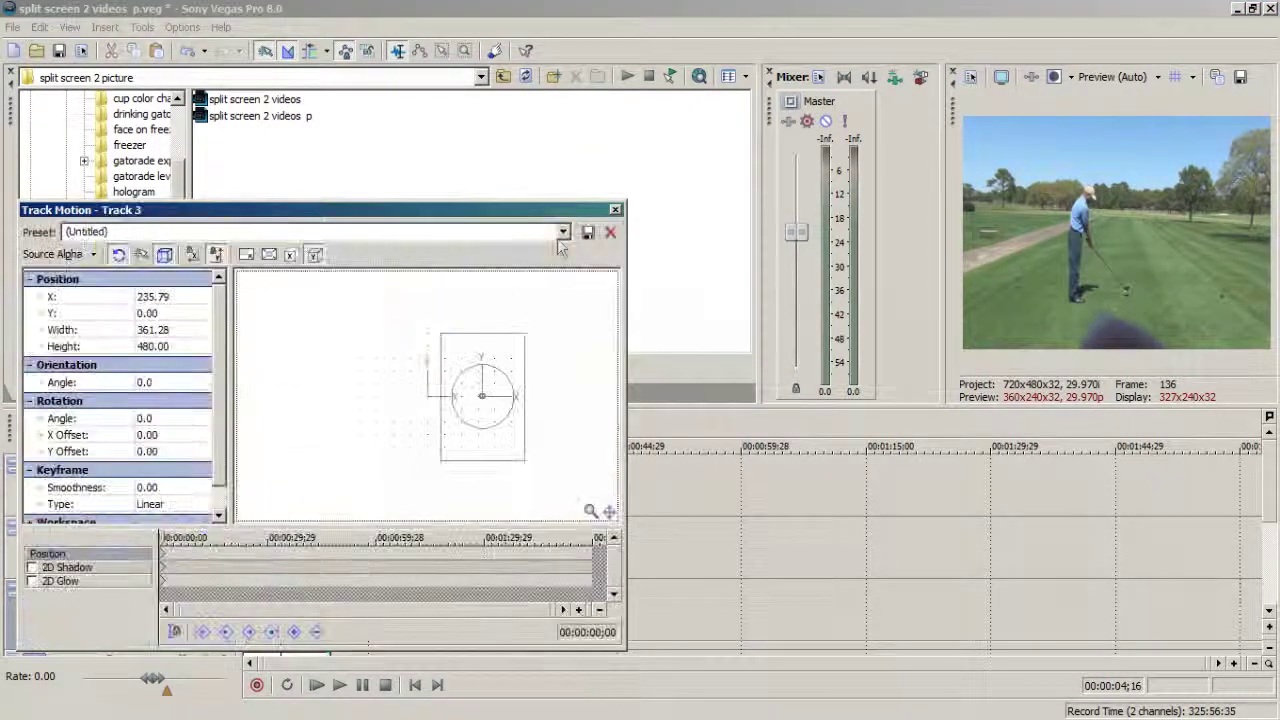
{"action": "left_click", "coordinate": [563, 233]}
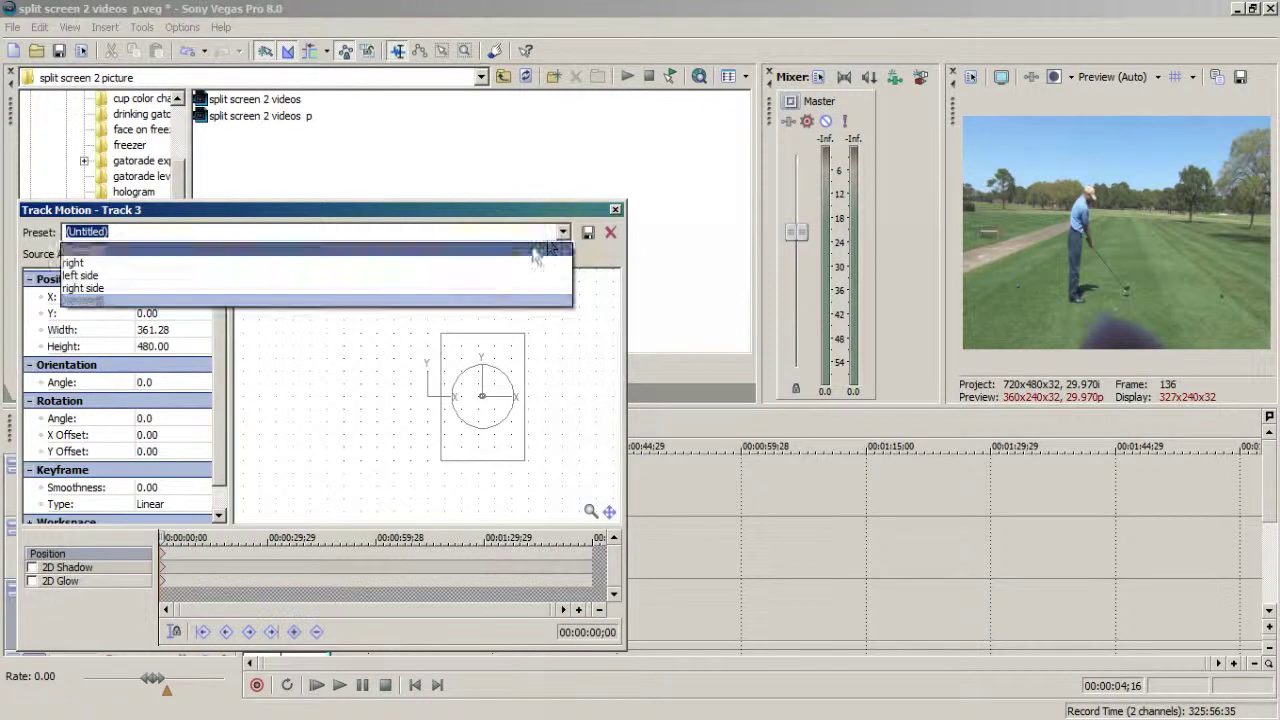
{"action": "left_click", "coordinate": [477, 249]}
{"action": "left_click", "coordinate": [615, 209]}
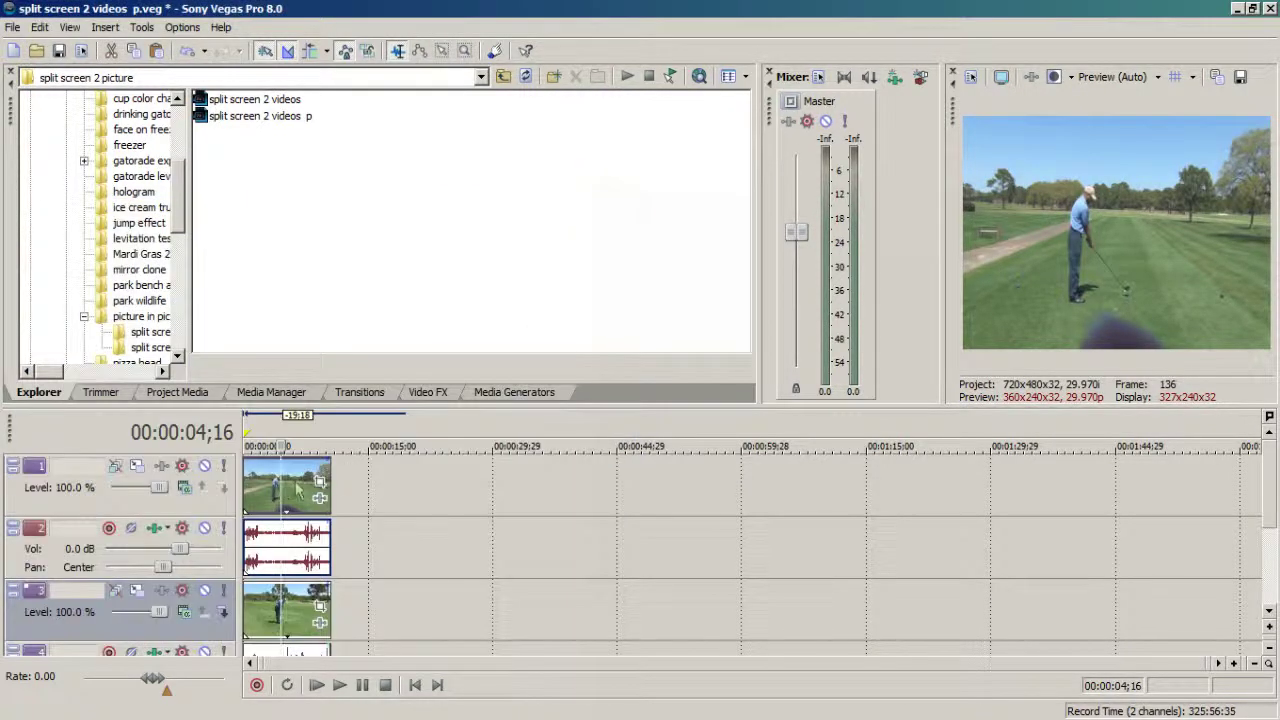
Lock X movement and scaling on Track 1, then resize its frame to 720 by 238.17 at Y 120.92.
{"action": "left_click", "coordinate": [208, 500]}
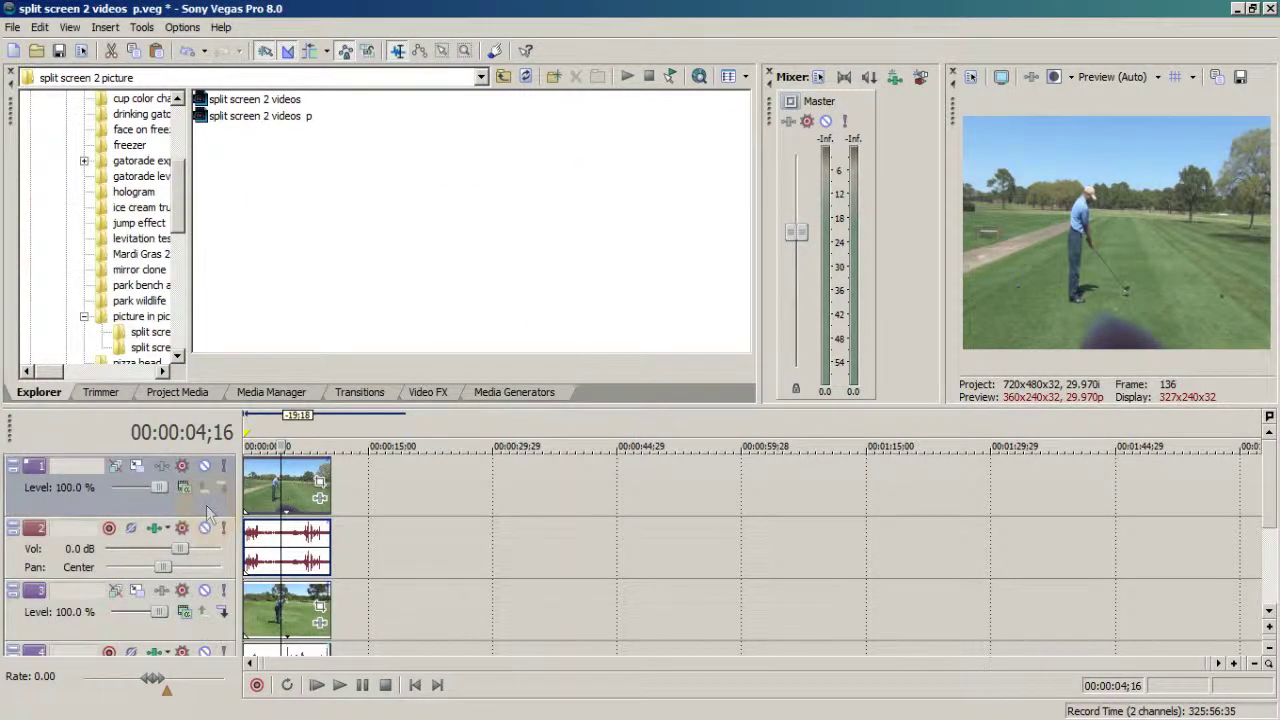
{"action": "left_click", "coordinate": [138, 469]}
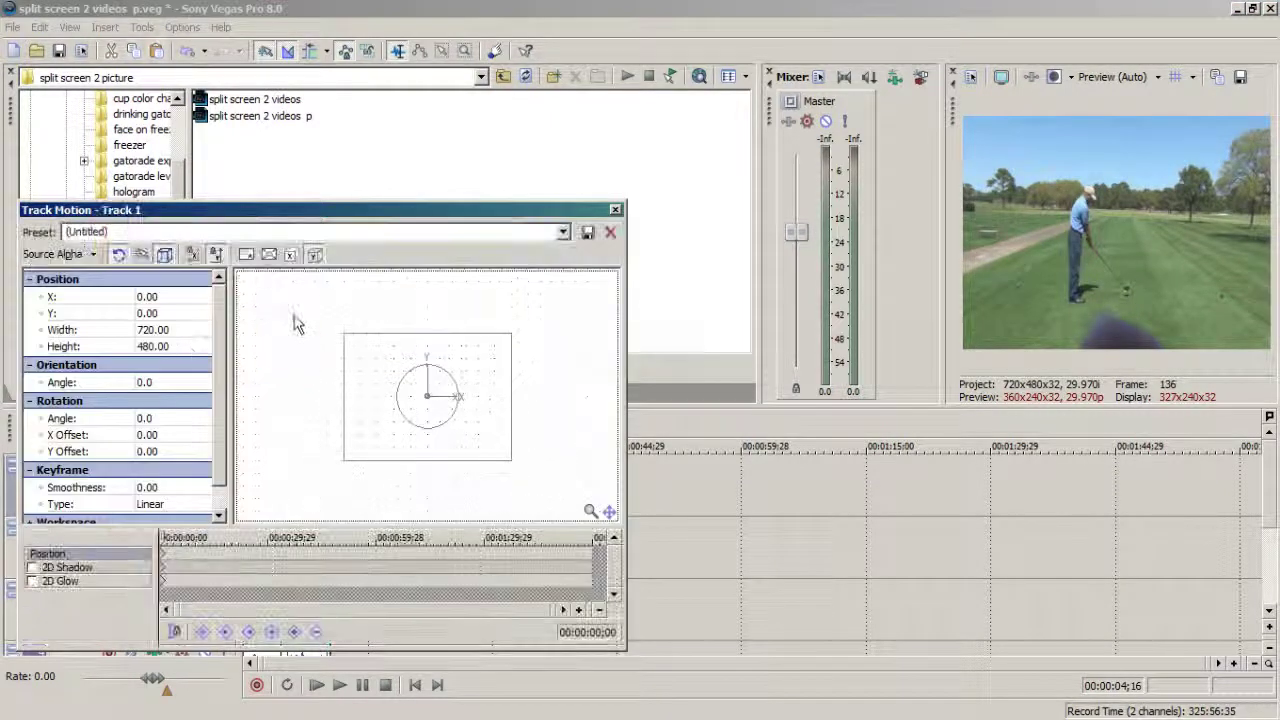
{"action": "left_click", "coordinate": [193, 258]}
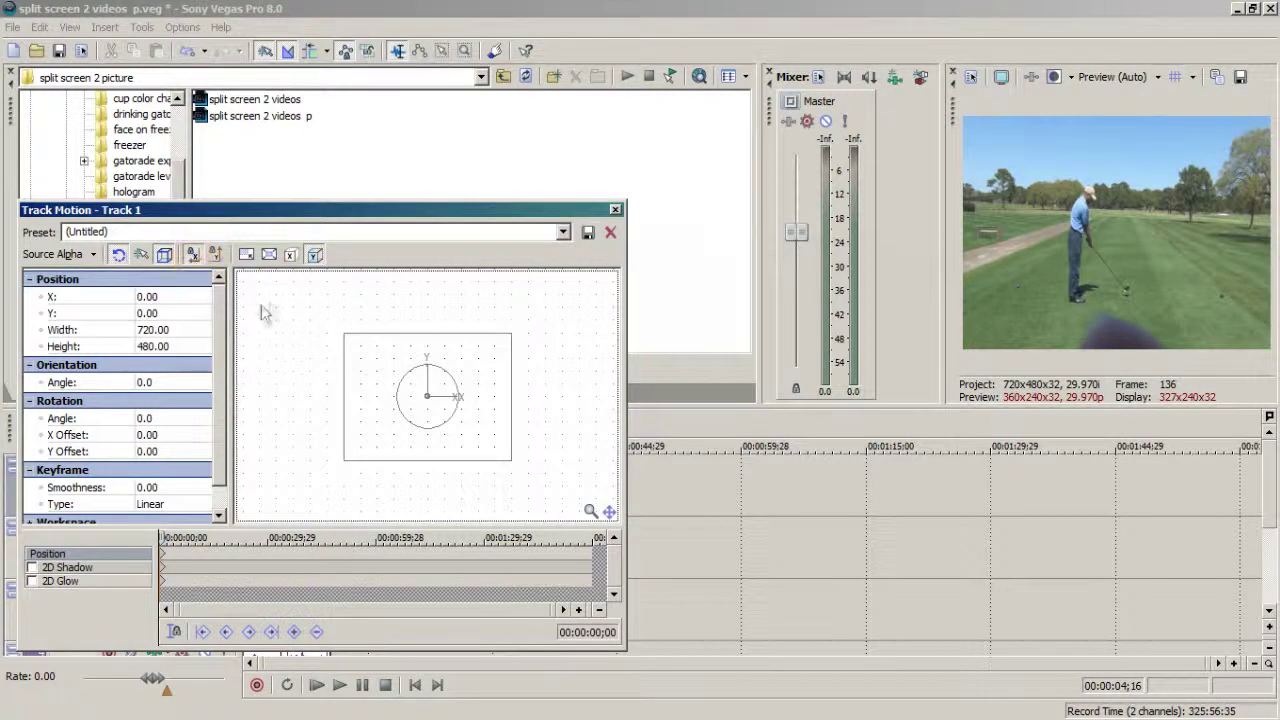
{"action": "left_click", "coordinate": [291, 256]}
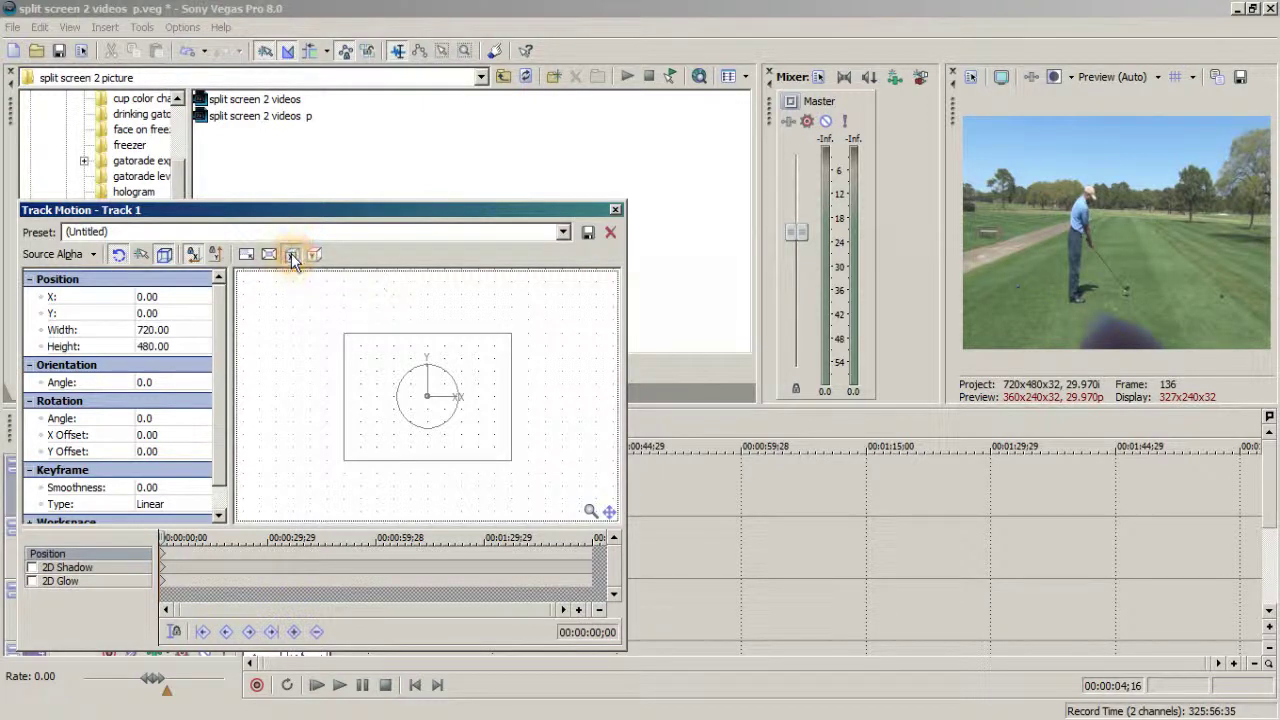
{"action": "left_click", "coordinate": [349, 388]}
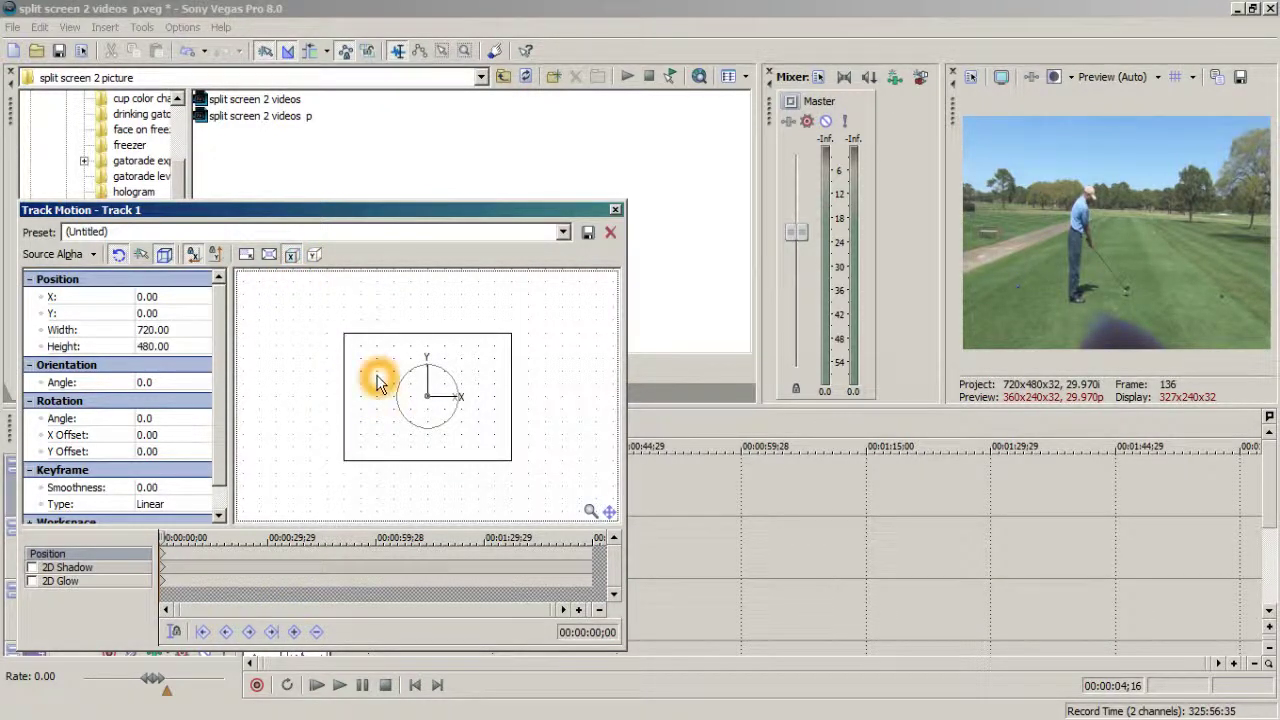
{"action": "left_click", "coordinate": [343, 460]}
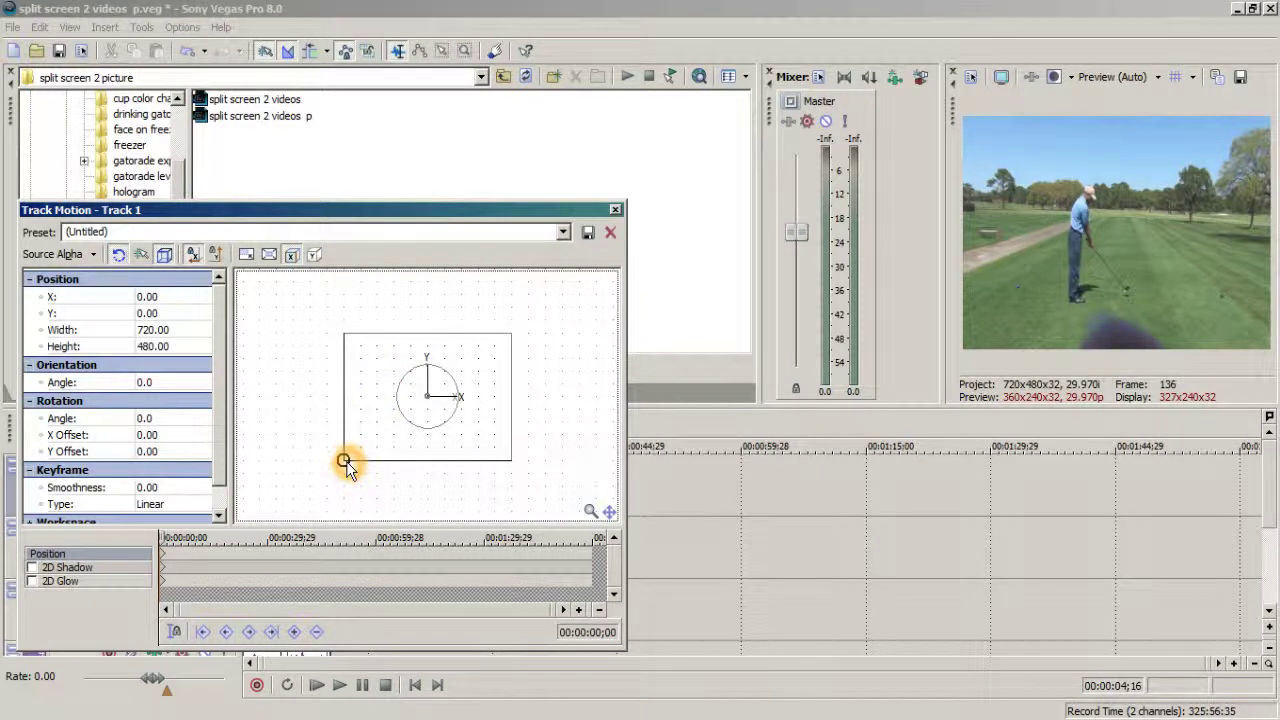
{"action": "left_click_drag", "start_coordinate": [345, 462], "coordinate": [362, 402]}
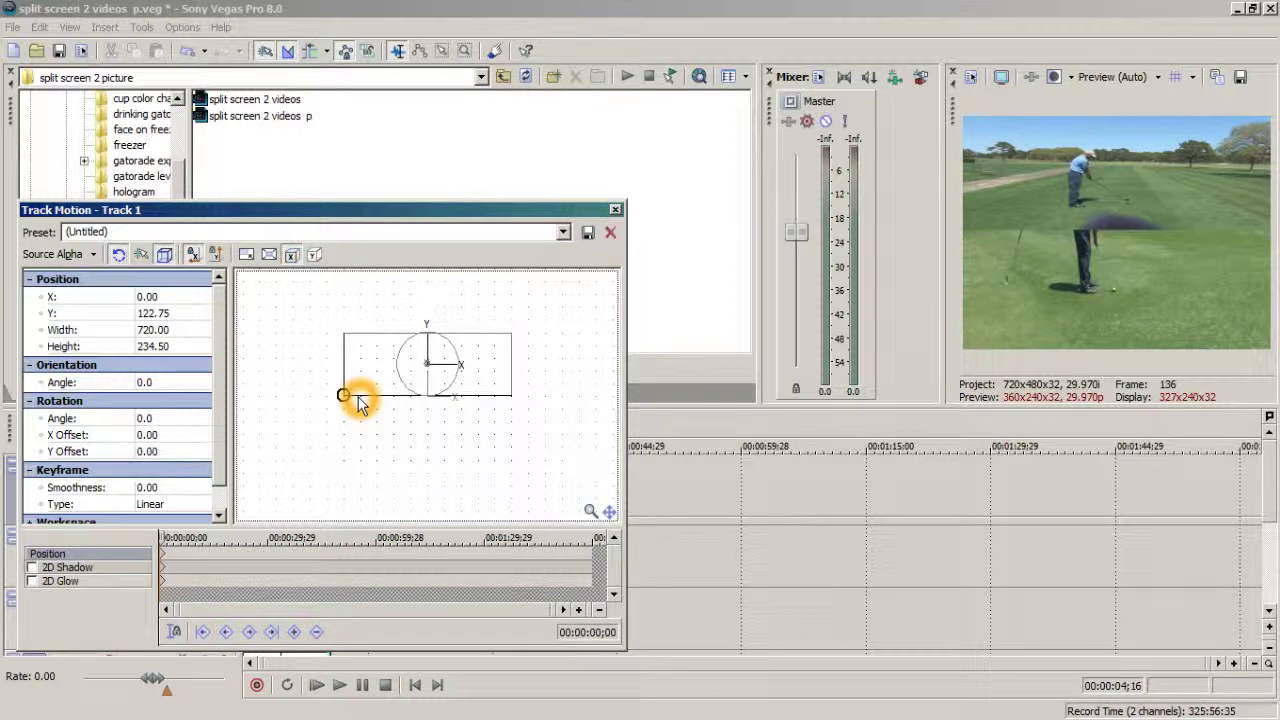
{"action": "left_click_drag", "start_coordinate": [358, 400], "coordinate": [363, 397]}
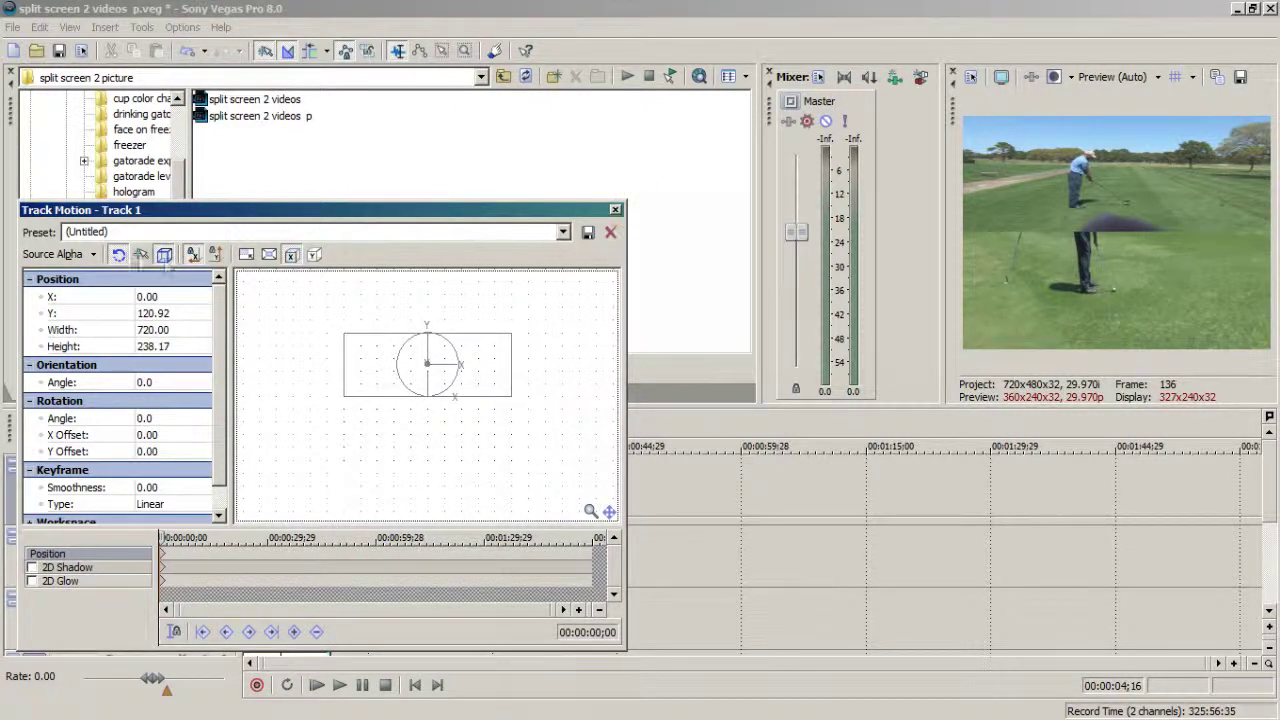
{"action": "left_click", "coordinate": [85, 232]}
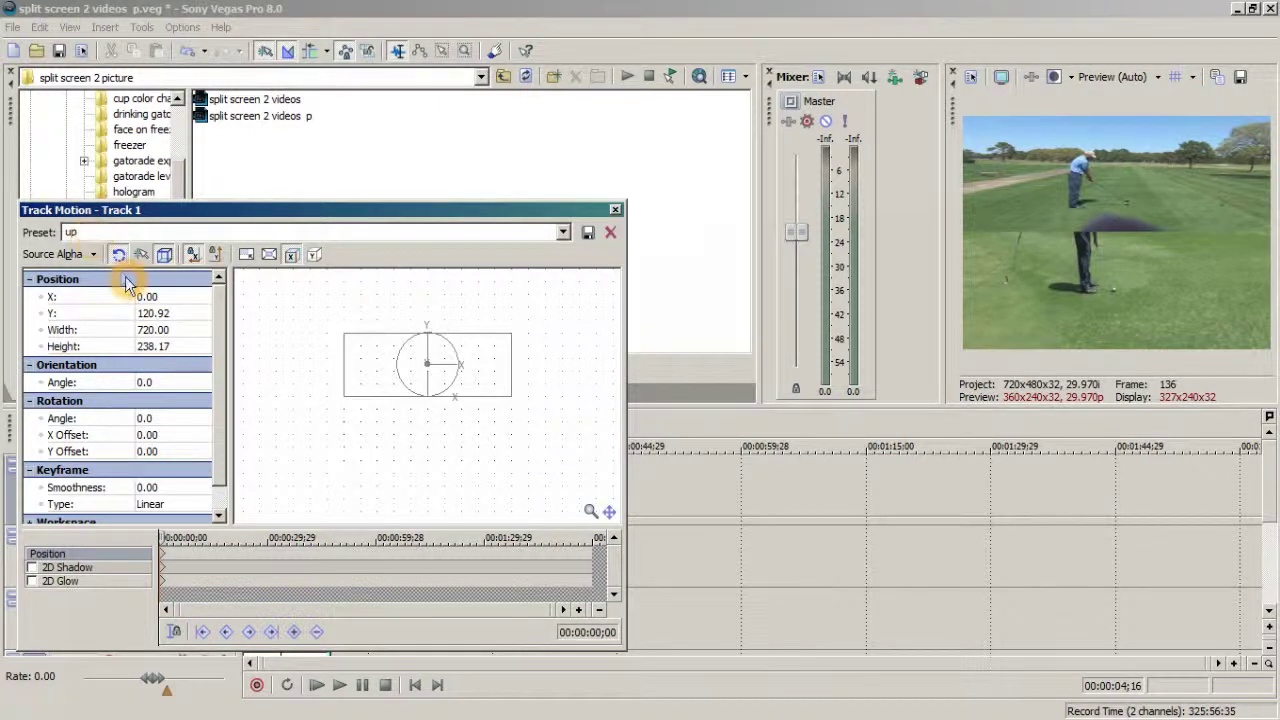
{"action": "left_click", "coordinate": [613, 209]}
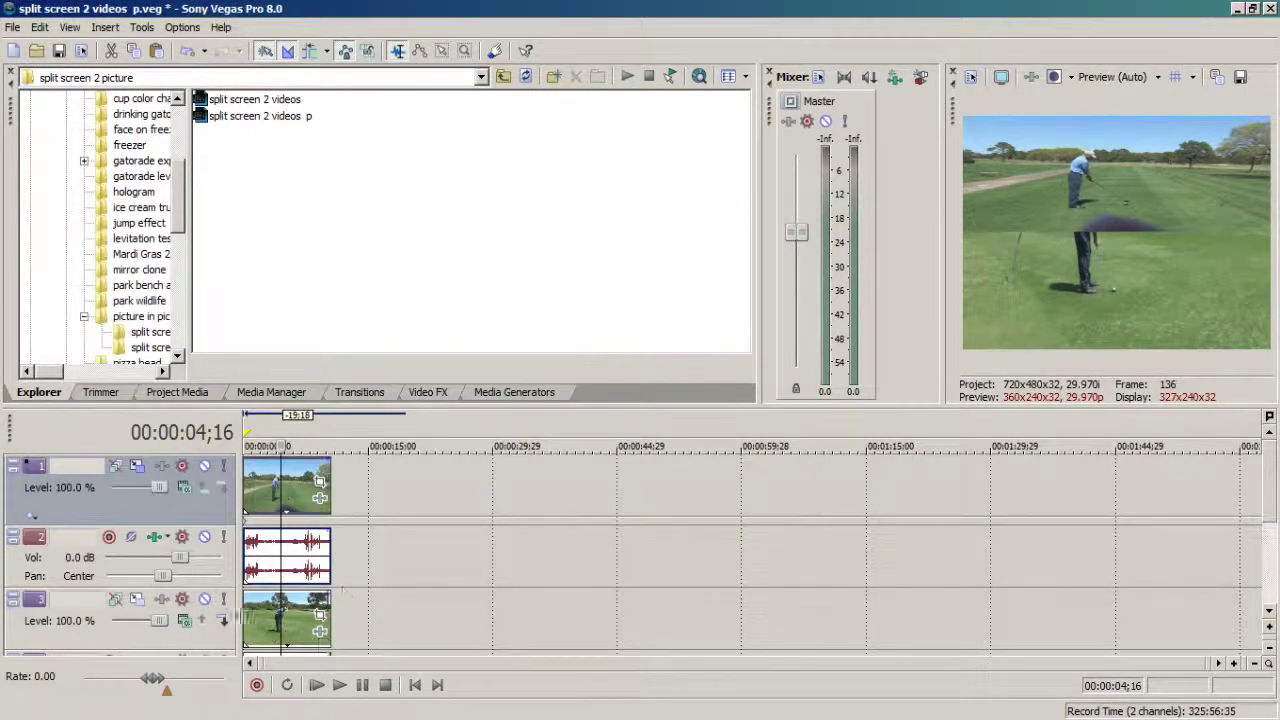
{"action": "left_click", "coordinate": [150, 605]}
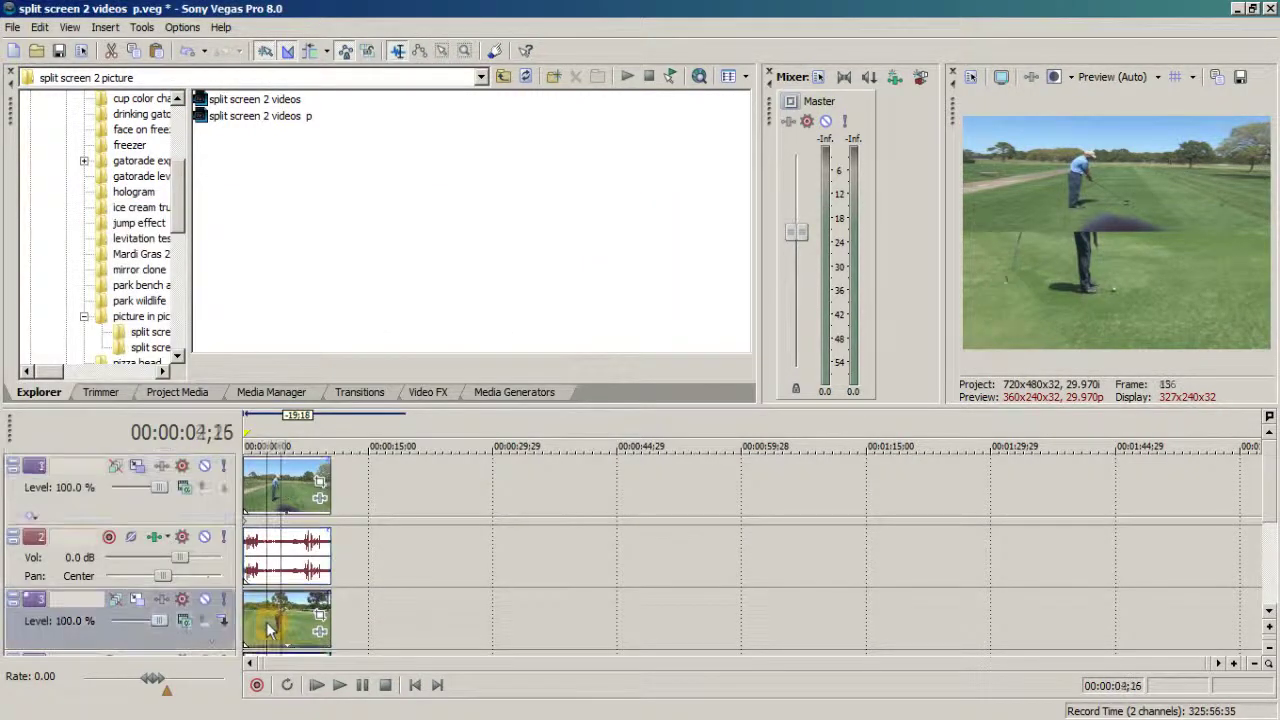
Resize Track 3's frame to 720 by 241.83 at Y -119.08 and save it as preset 'down'.
{"action": "left_click", "coordinate": [139, 601]}
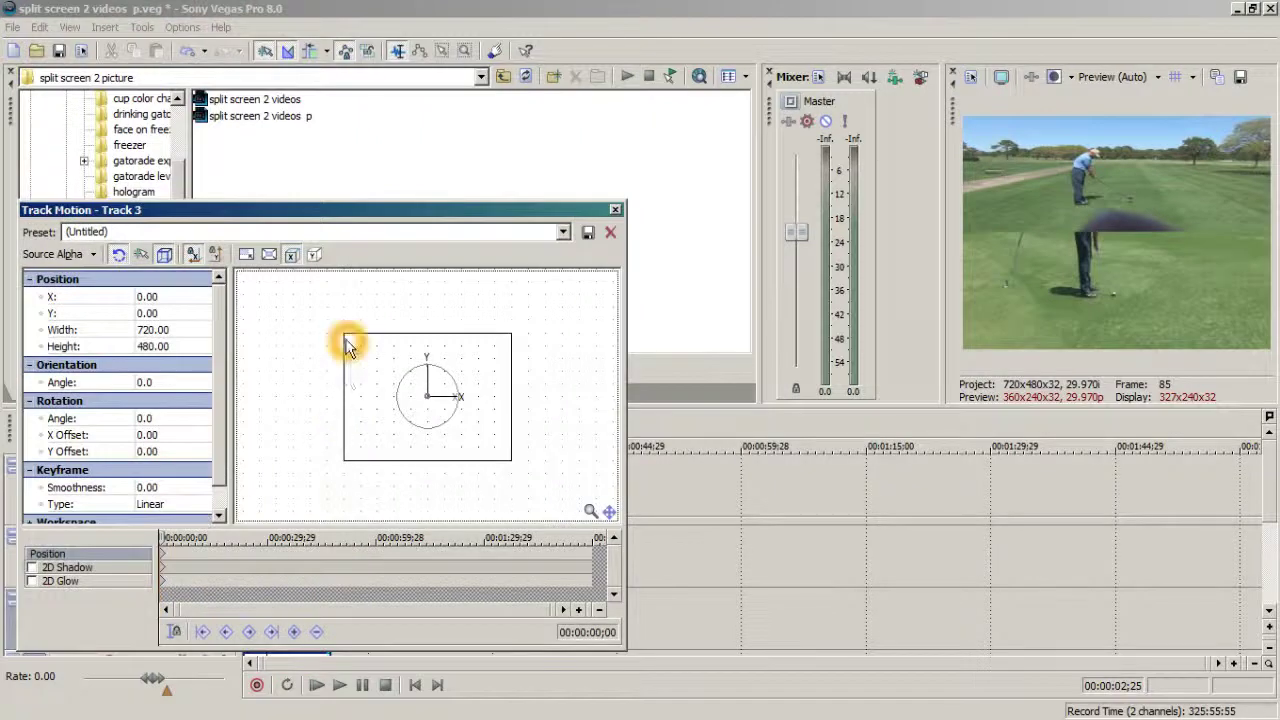
{"action": "left_click_drag", "start_coordinate": [345, 334], "coordinate": [342, 398]}
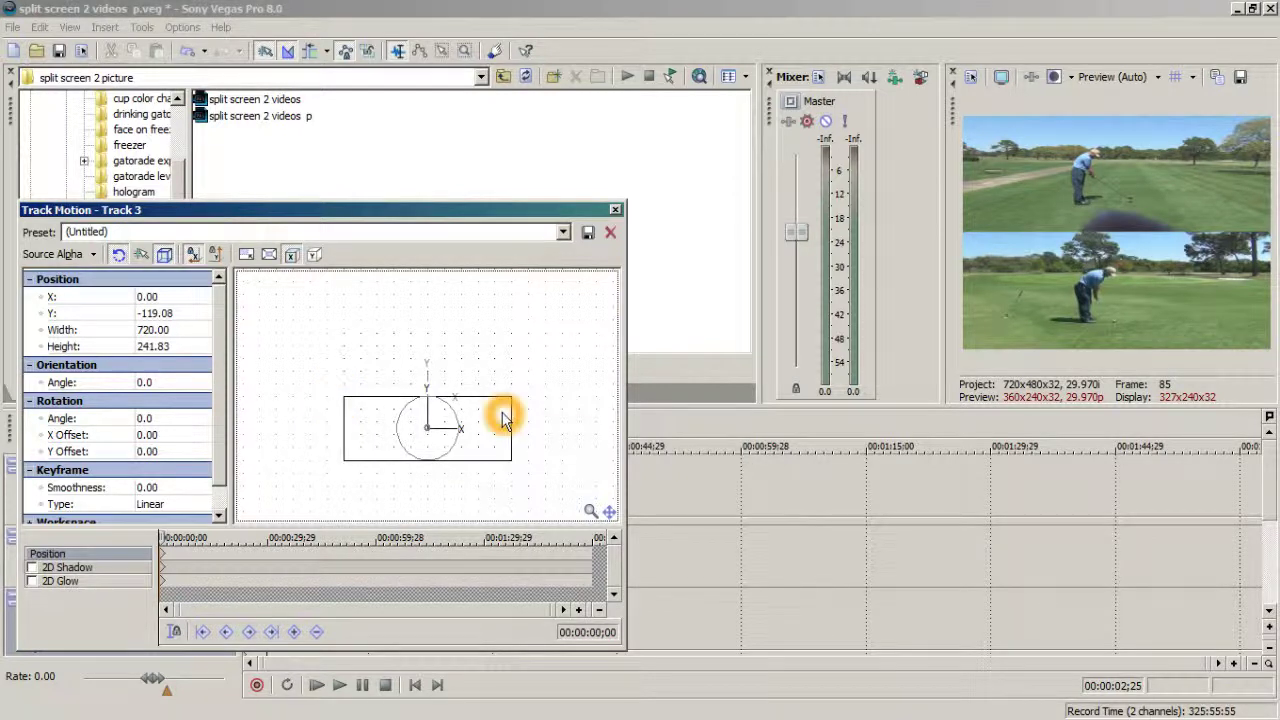
{"action": "left_click", "coordinate": [458, 236]}
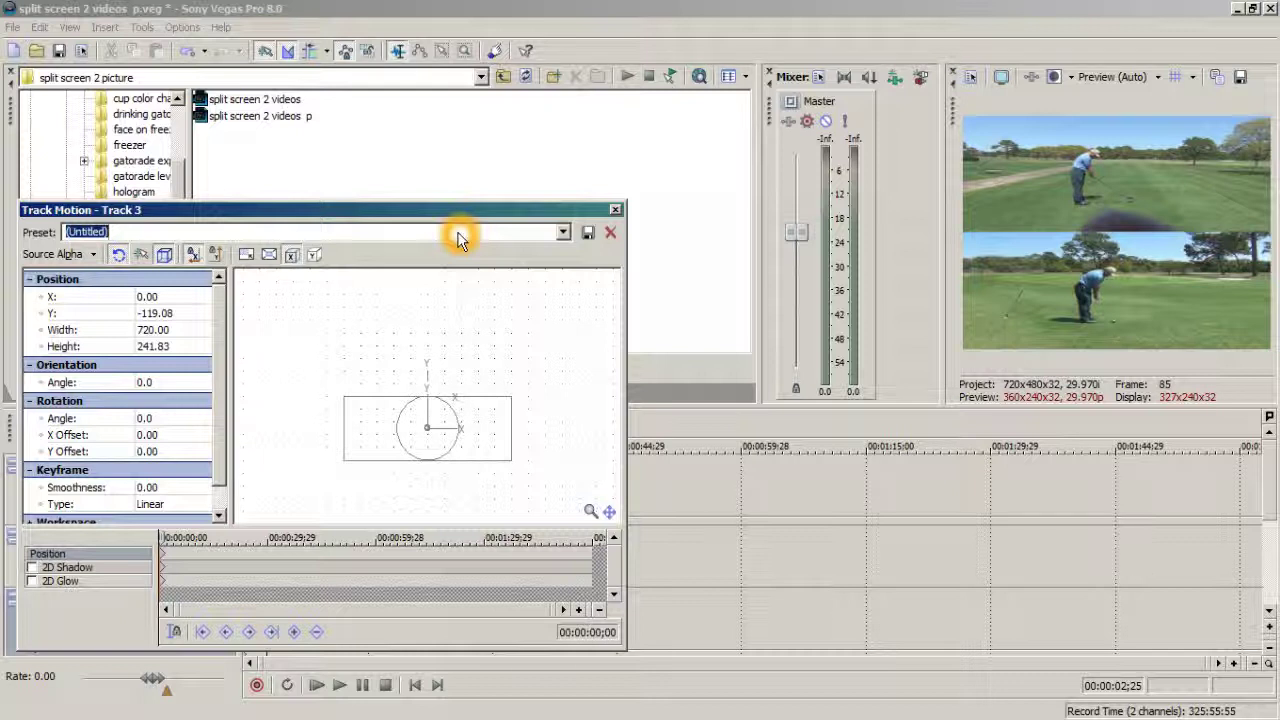
{"action": "key", "text": "BackSpace"}
{"action": "key", "text": "BackSpace"}
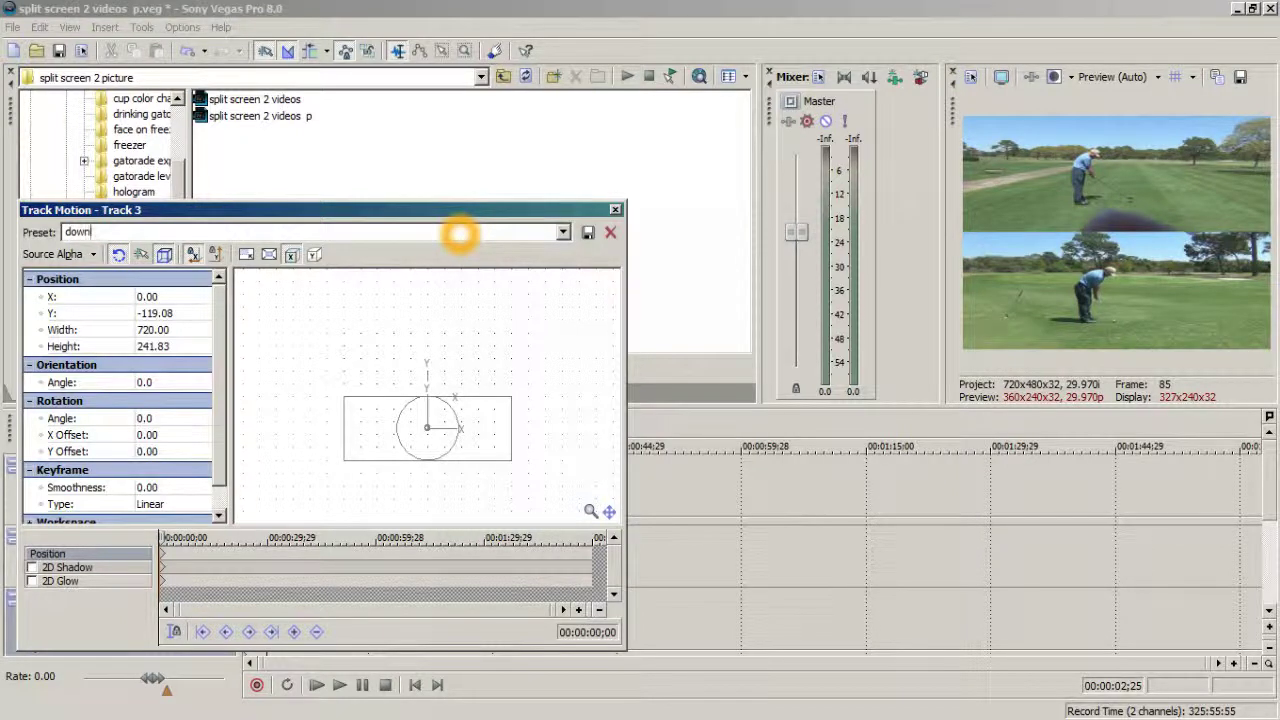
{"action": "left_click", "coordinate": [588, 232]}
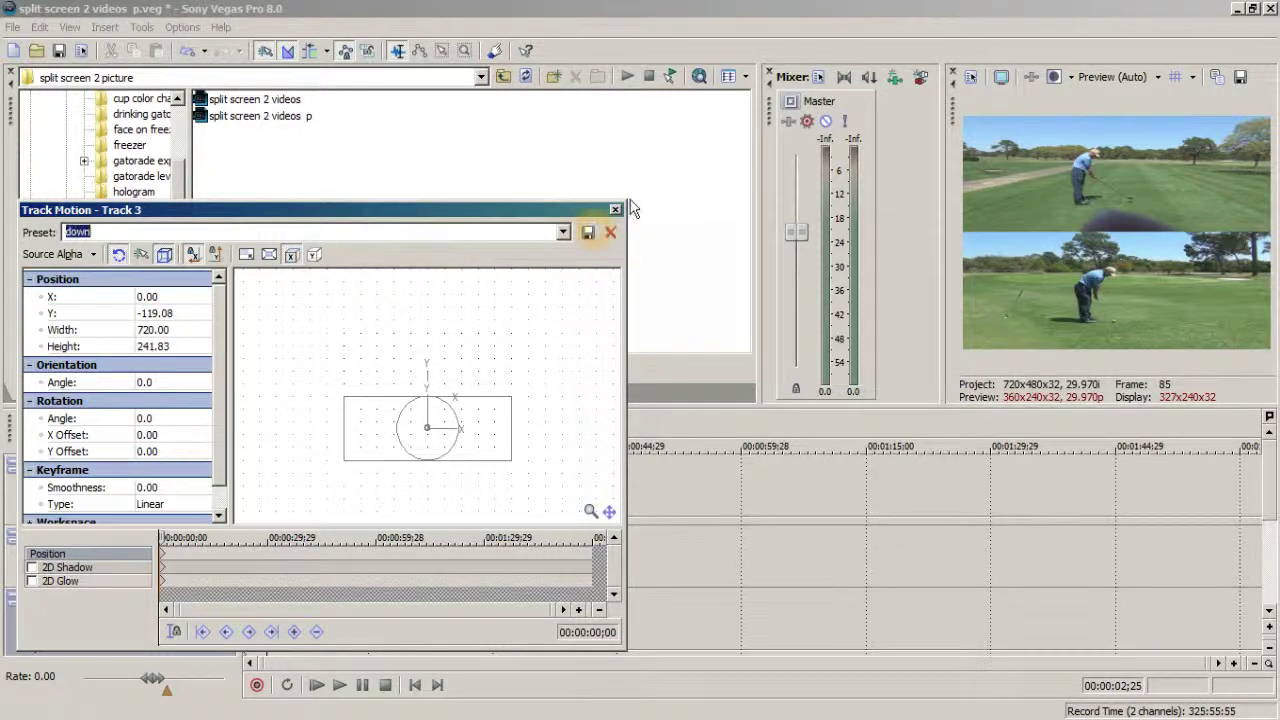
{"action": "left_click", "coordinate": [615, 209]}
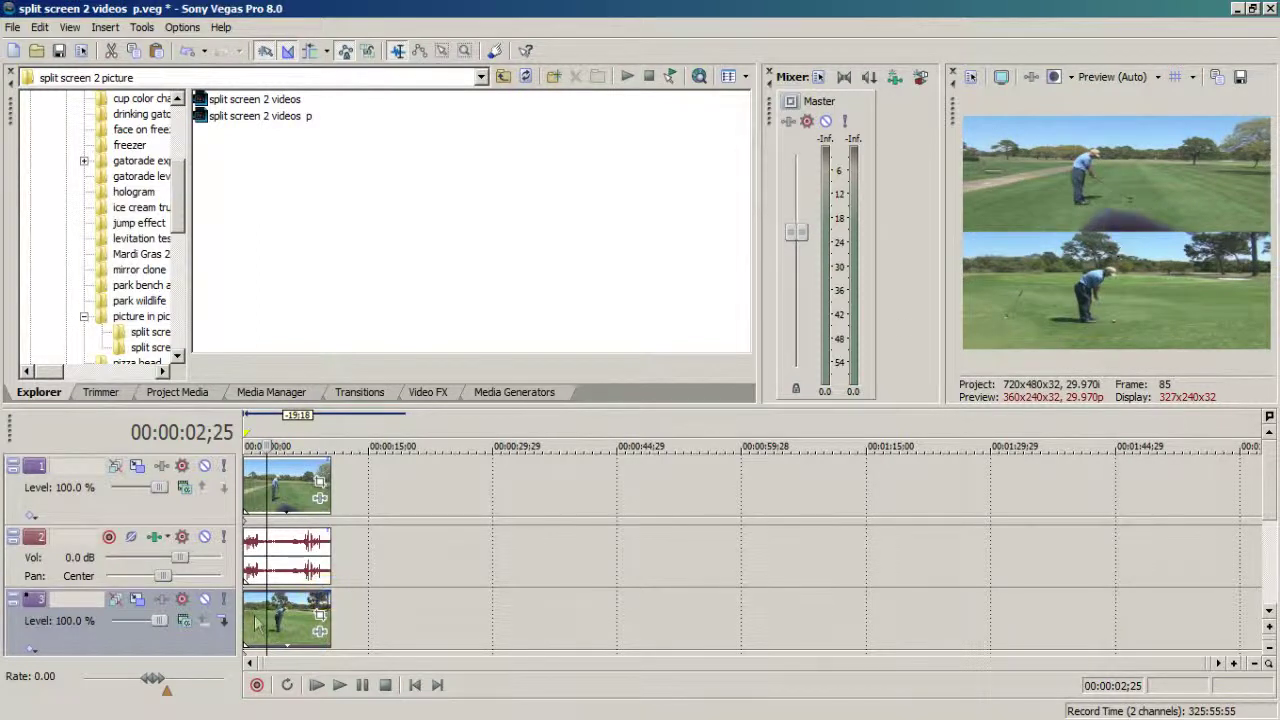
Save the project.
{"action": "left_click", "coordinate": [307, 584]}
{"action": "left_click", "coordinate": [366, 154]}
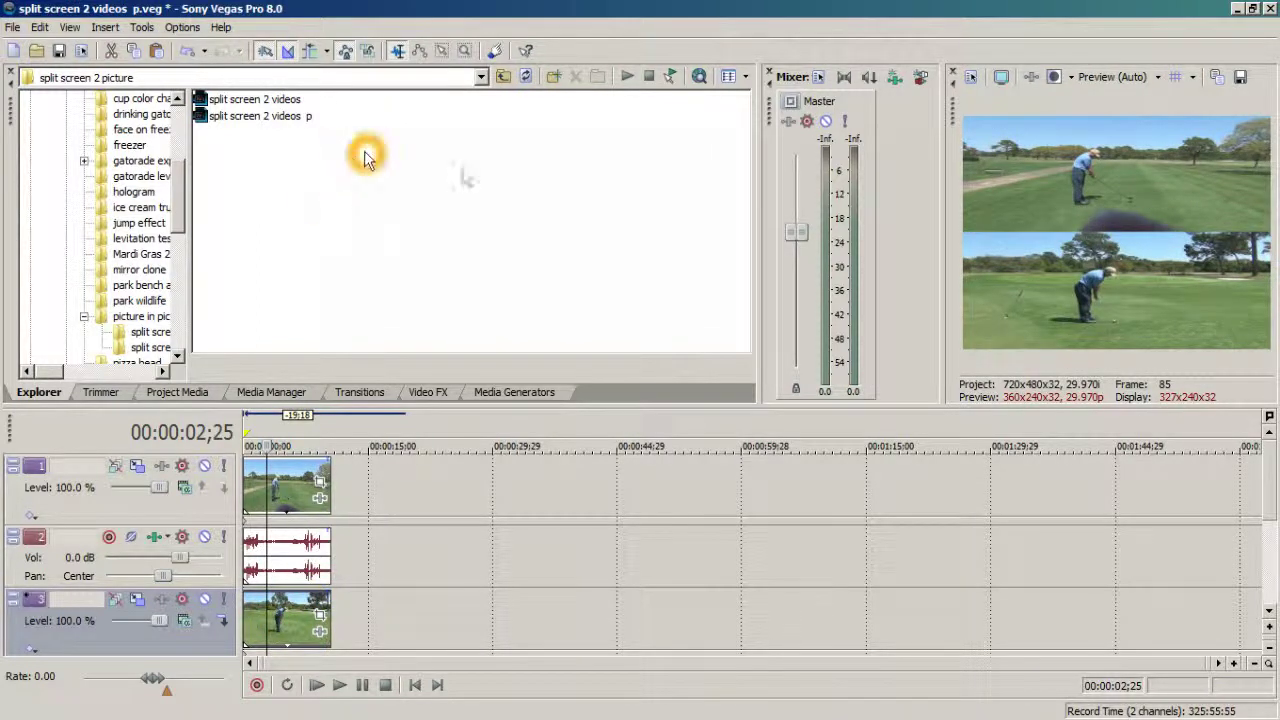
{"action": "left_click", "coordinate": [59, 51]}
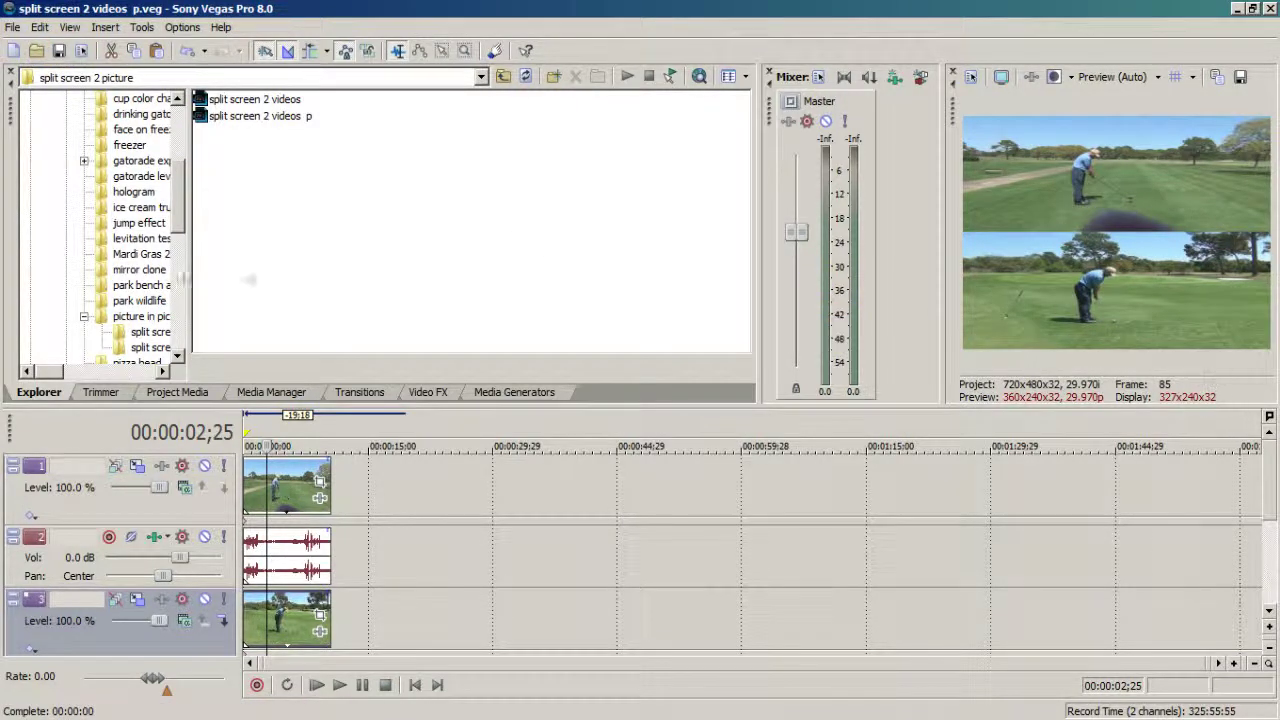
Render to 'split screen 2 videos pp.wmv' using the WMV 4.8 Mbps HD 720-24p template.
{"action": "left_click", "coordinate": [13, 27]}
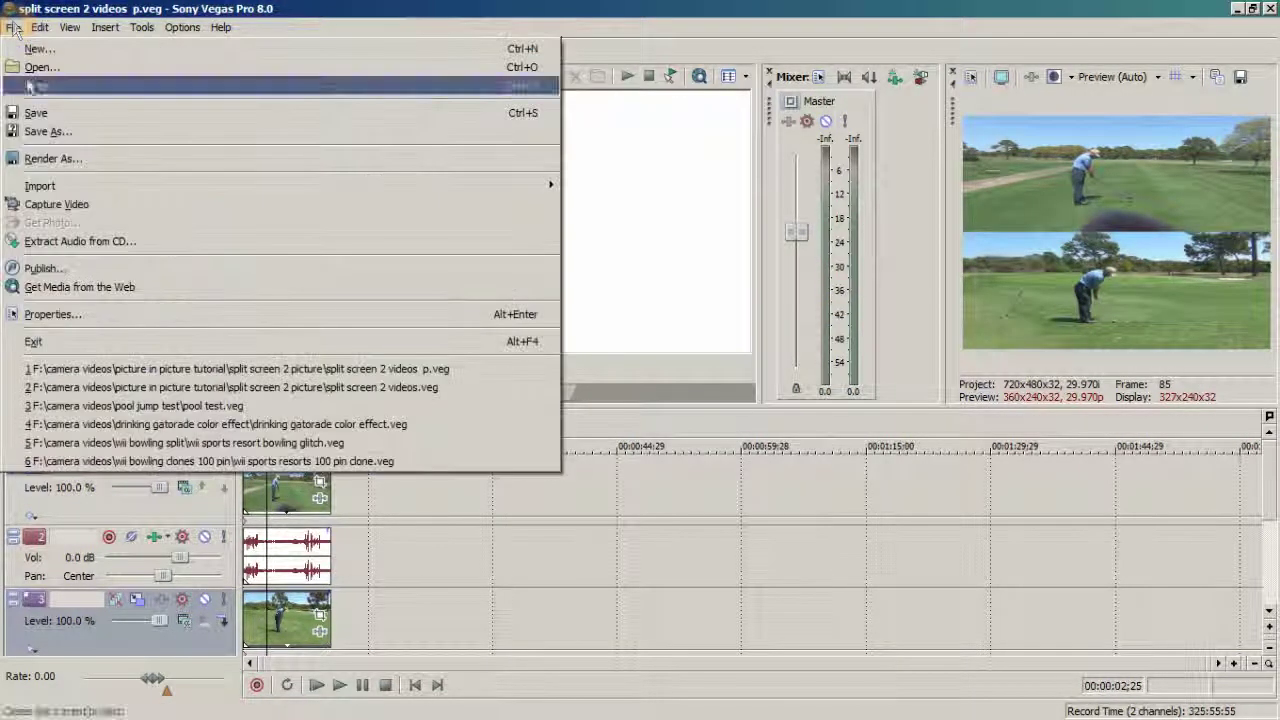
{"action": "left_click", "coordinate": [127, 157]}
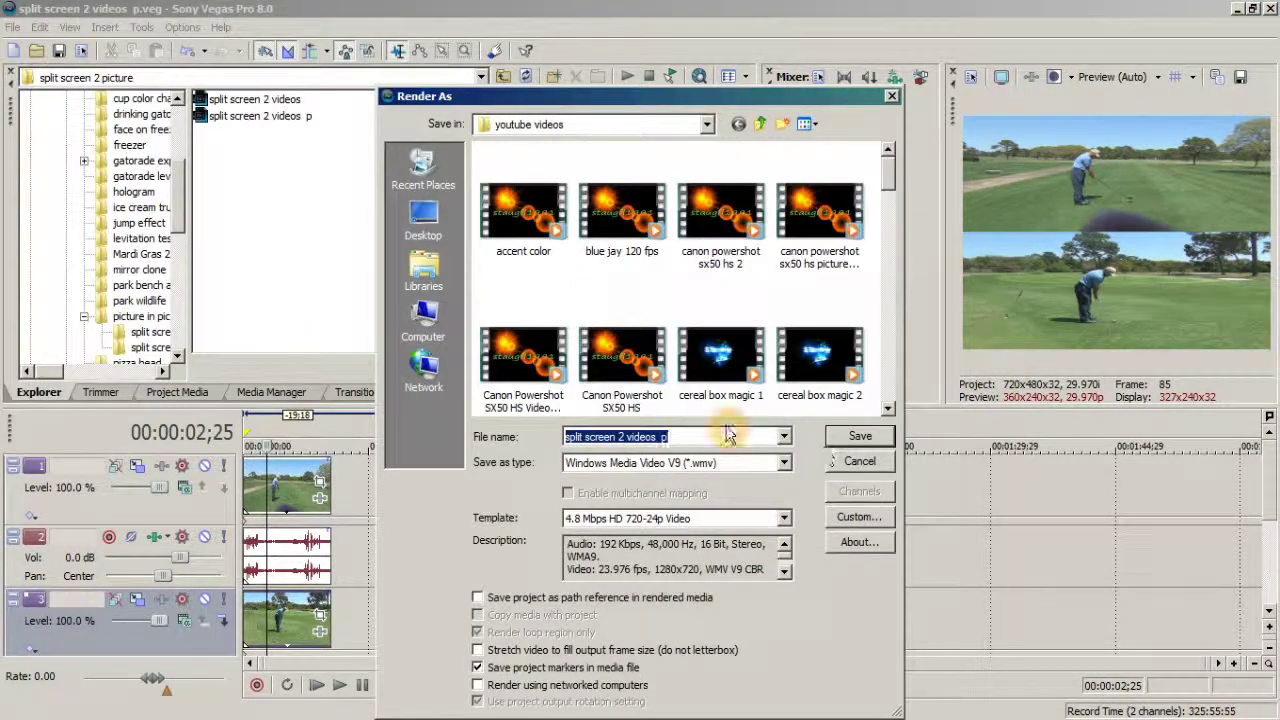
{"action": "left_click", "coordinate": [729, 438]}
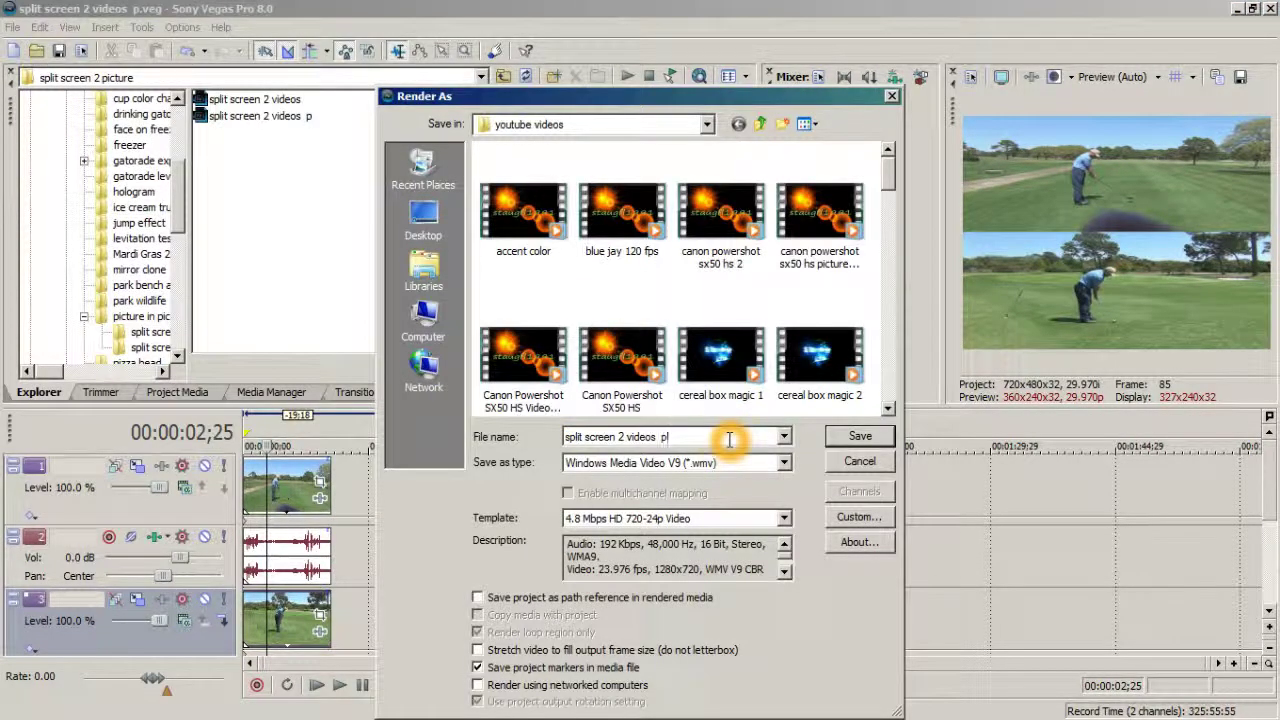
{"action": "type", "text": "p"}
{"action": "left_click", "coordinate": [860, 437]}
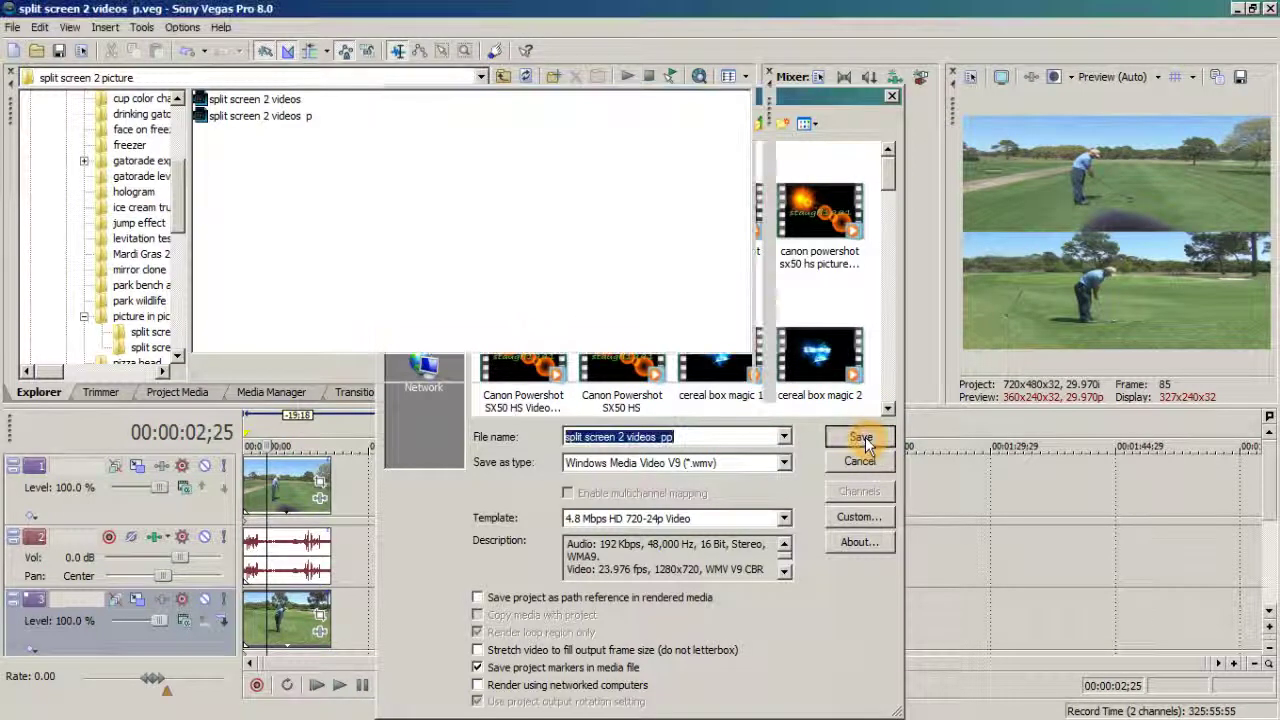